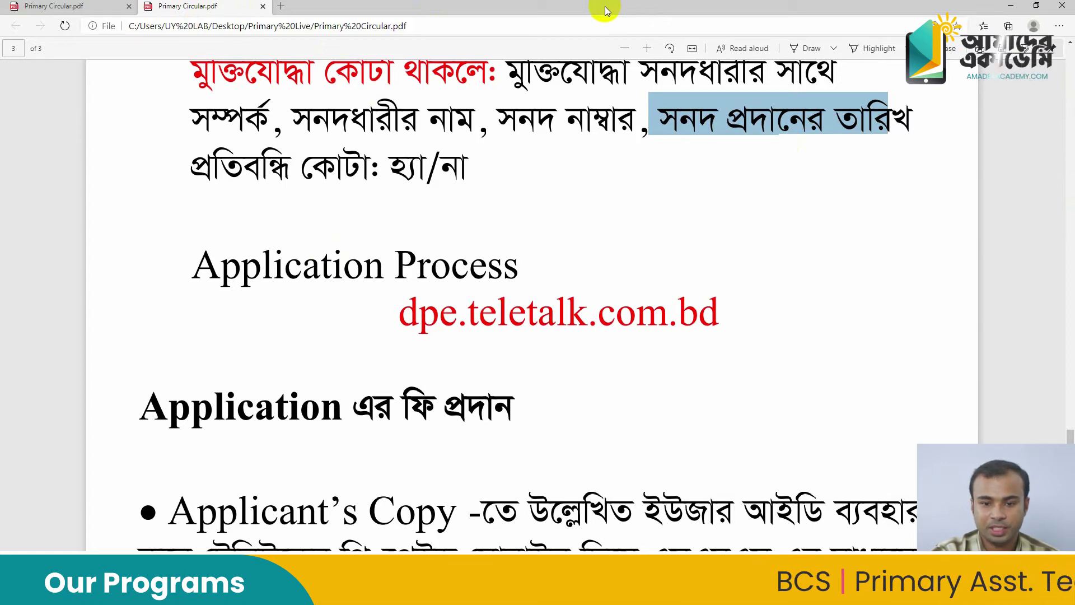
Open dpe.teletalk.com.bd, the Directorate of Primary Education site, in a new Edge tab
{"action": "double_click", "coordinate": [602, 80]}
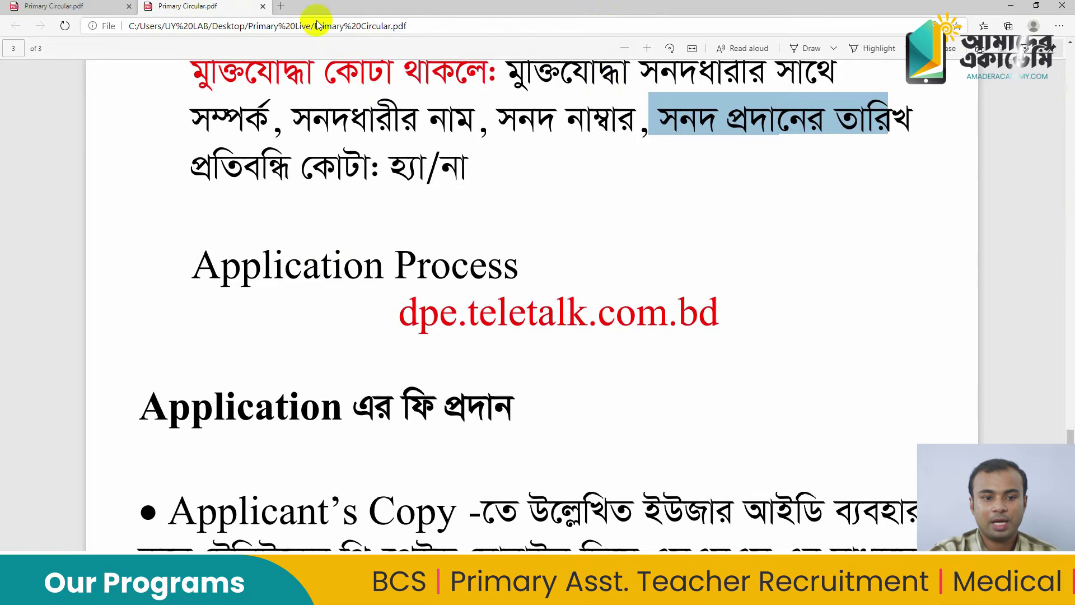
{"action": "left_click", "coordinate": [281, 8]}
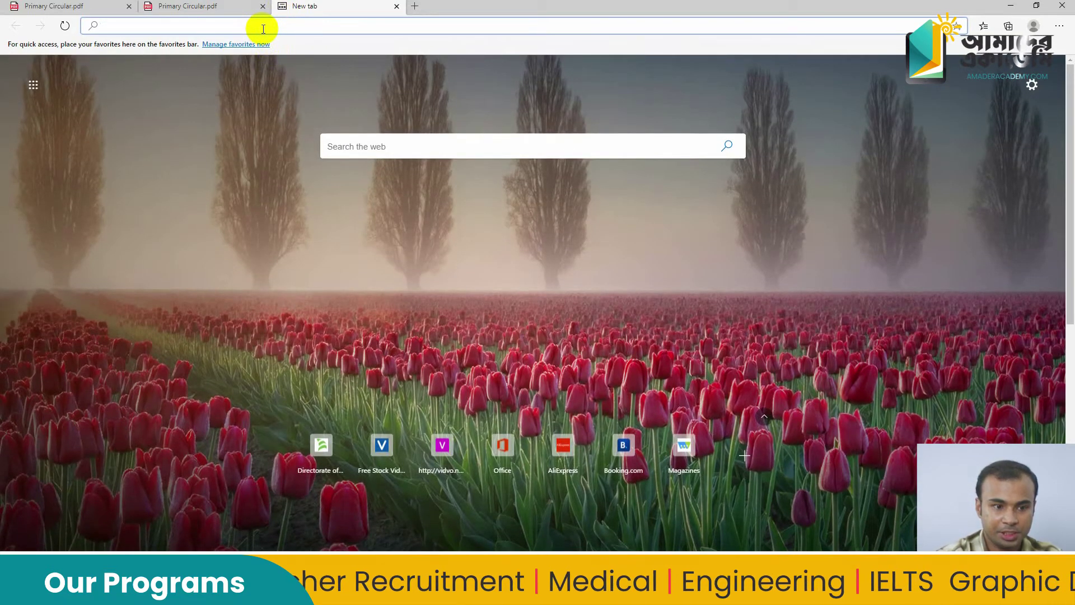
{"action": "type", "text": "tel"}
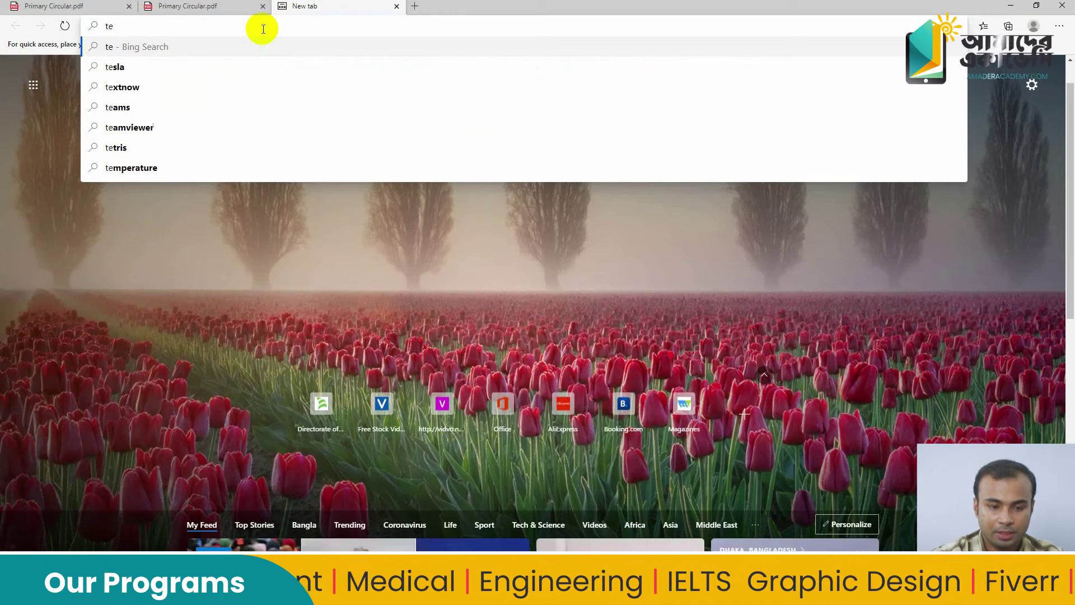
{"action": "key", "text": "BackSpace"}
{"action": "key", "text": "BackSpace"}
{"action": "key", "text": "BackSpace"}
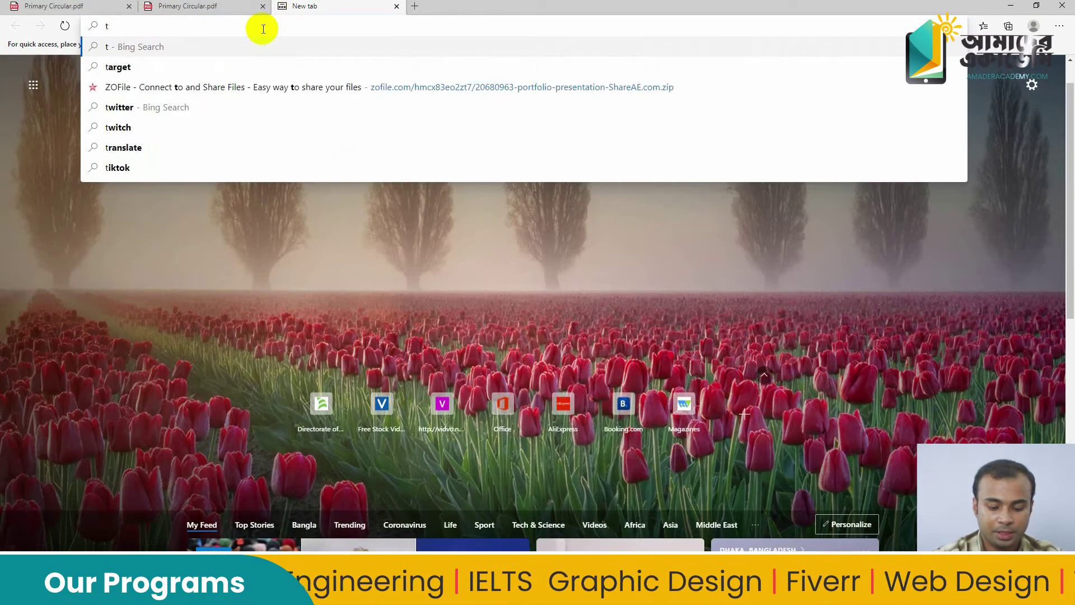
{"action": "type", "text": "dpe."}
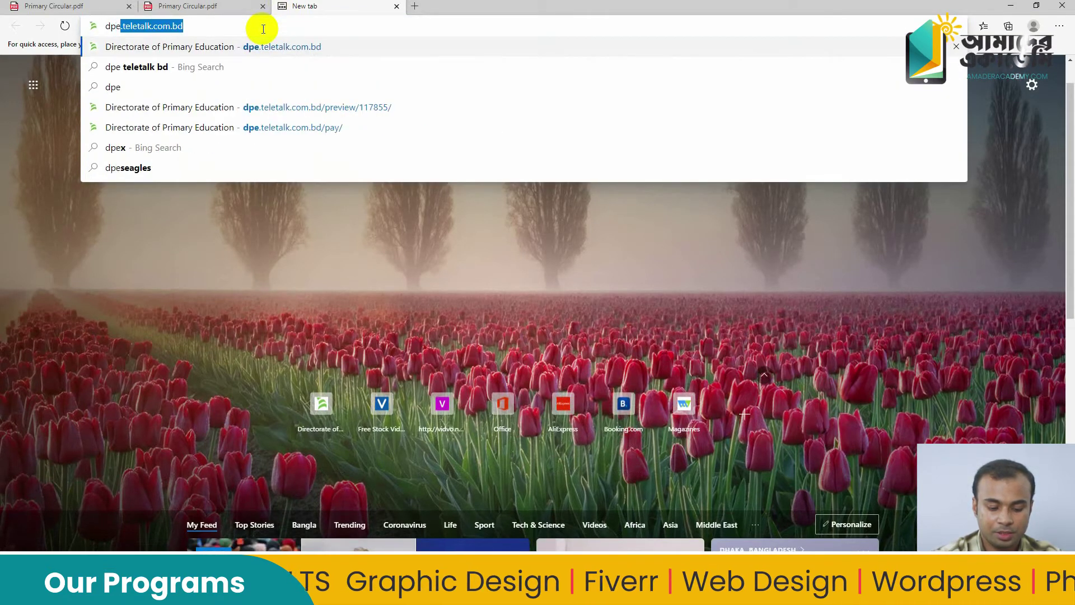
{"action": "type", "text": "tel"}
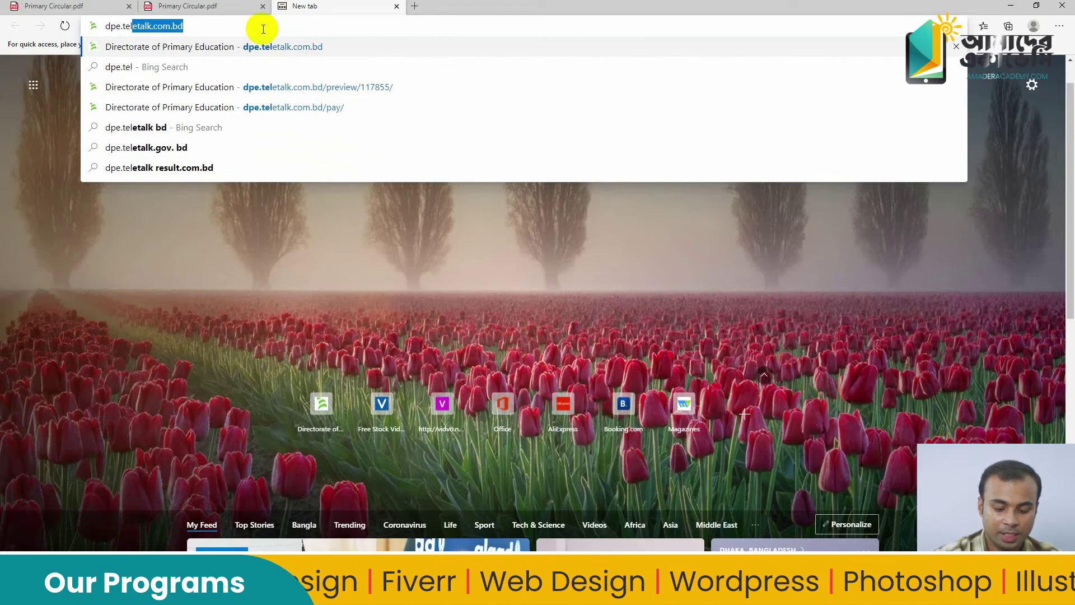
{"action": "type", "text": "etalk"}
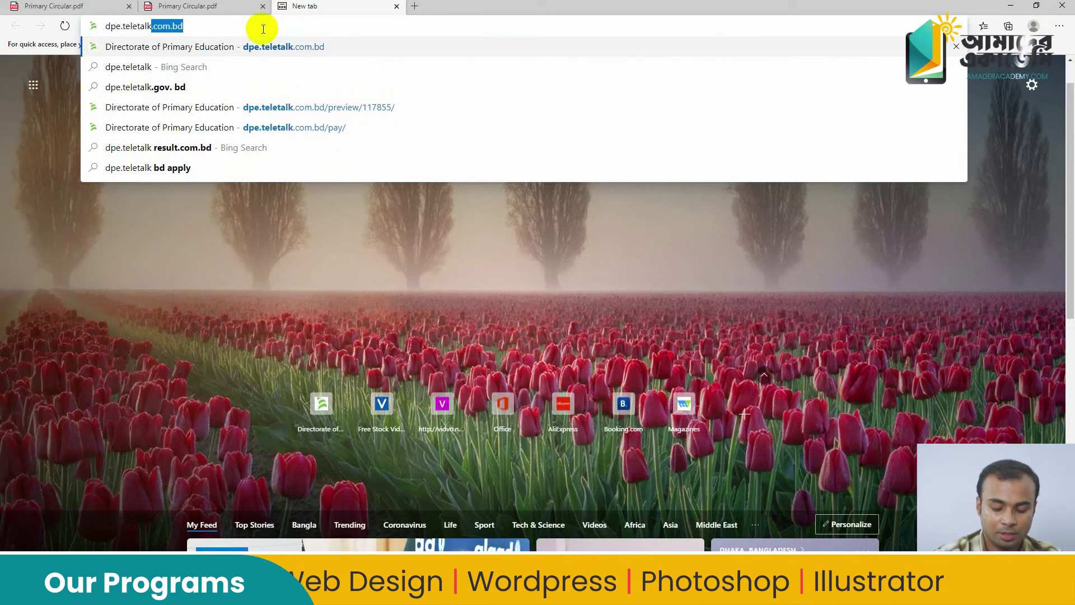
{"action": "type", "text": ".com."}
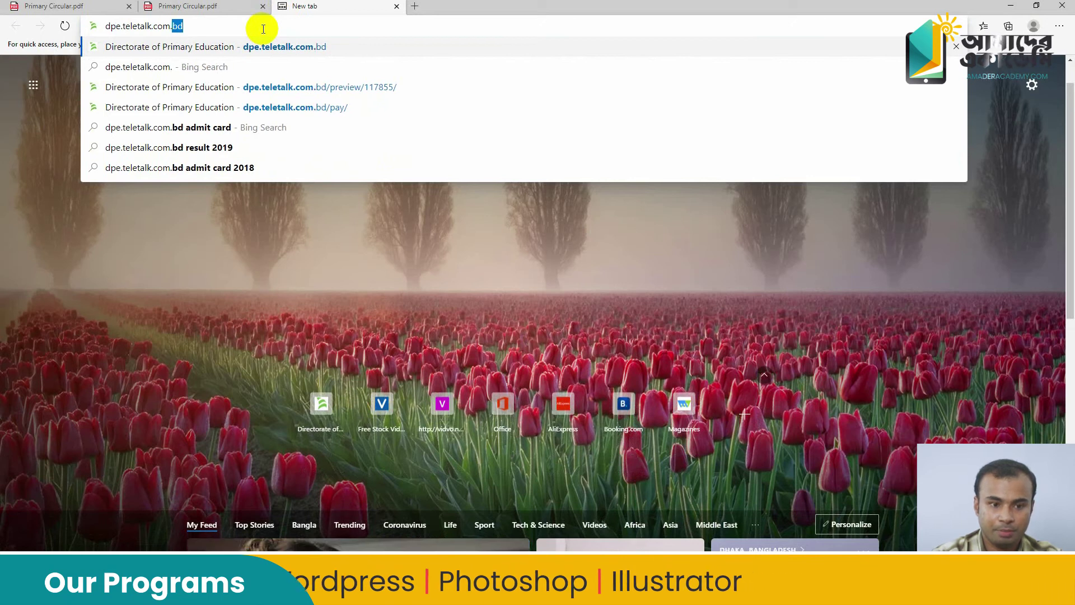
{"action": "type", "text": "bd"}
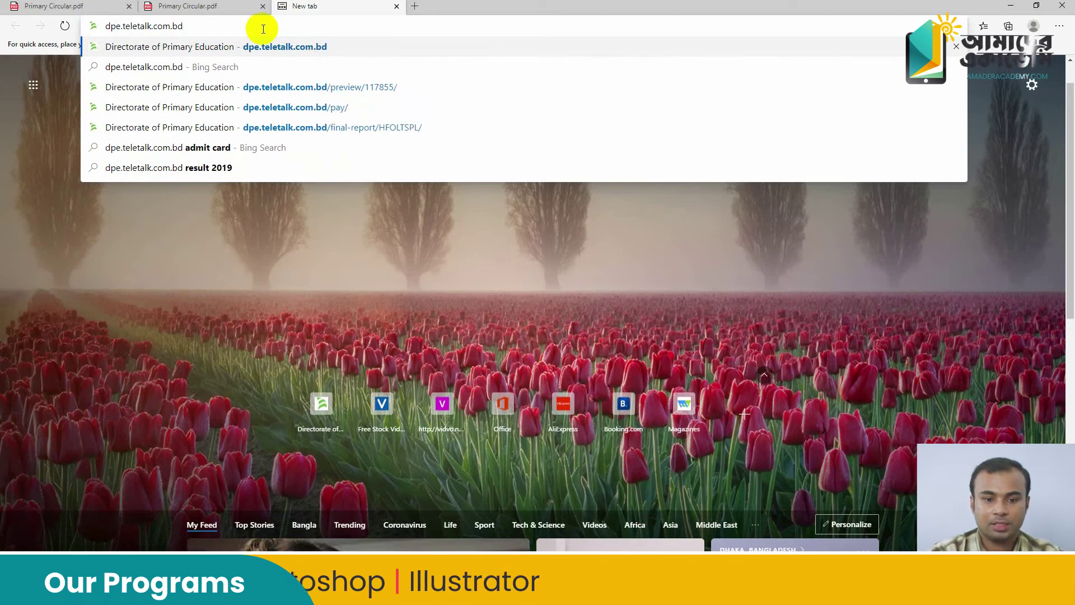
{"action": "key", "text": "Return"}
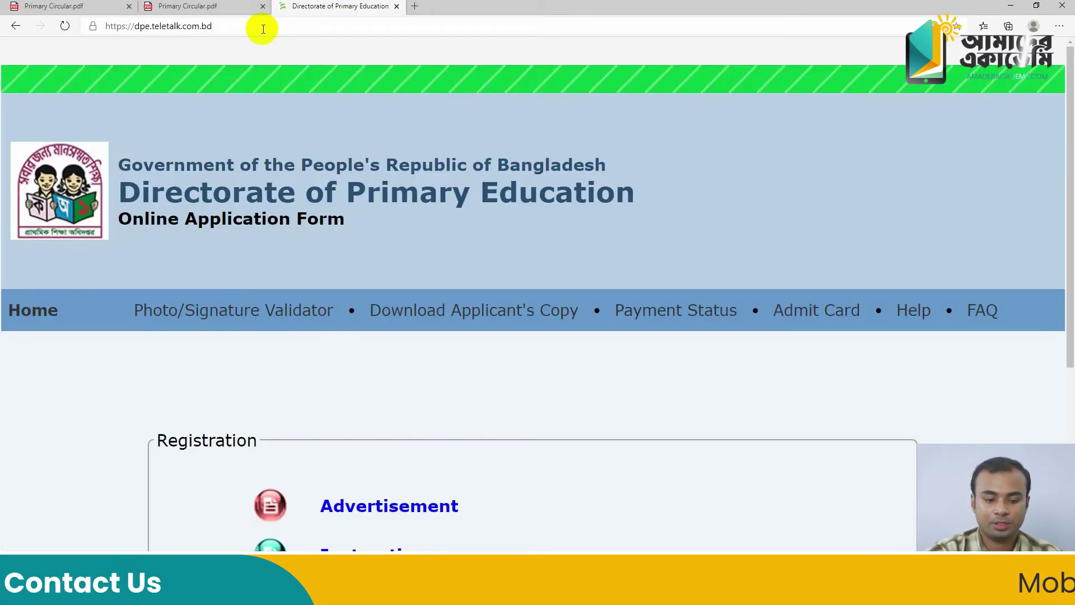
Follow the Registration box's Application Form link to dpe.teletalk.com.bd/apply/
{"action": "scroll", "coordinate": [422, 263], "scroll_direction": "down", "scroll_amount": 4}
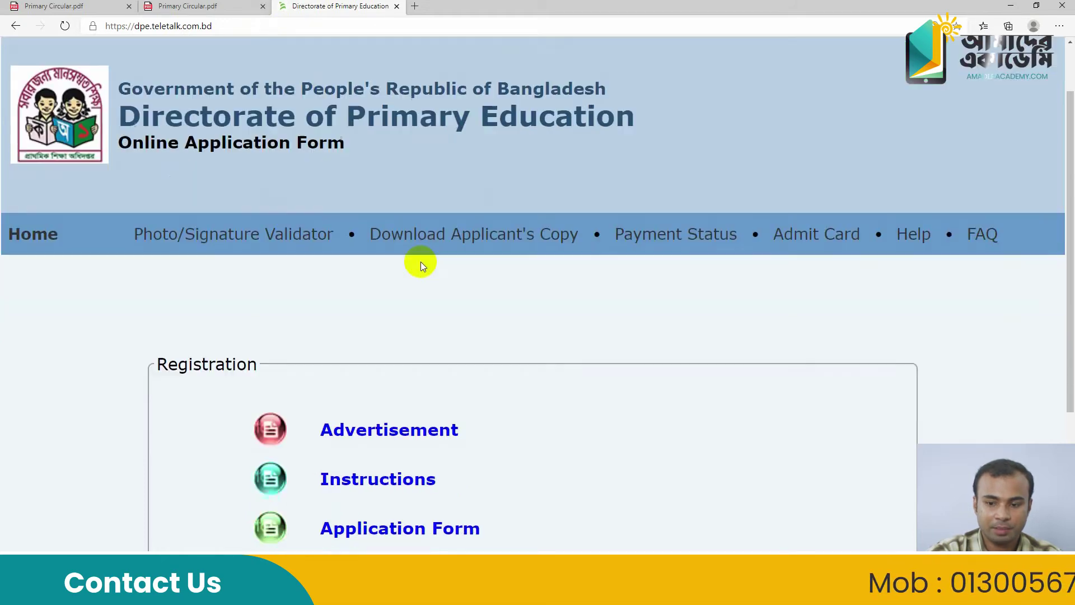
{"action": "left_click", "coordinate": [421, 262]}
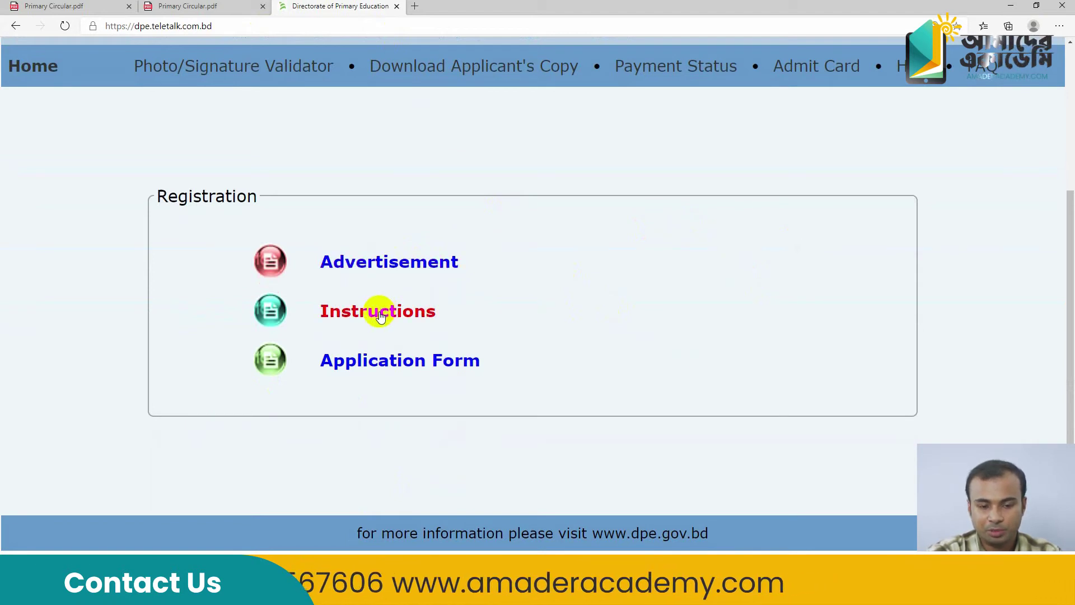
{"action": "scroll", "coordinate": [386, 290], "scroll_direction": "down", "scroll_amount": 1}
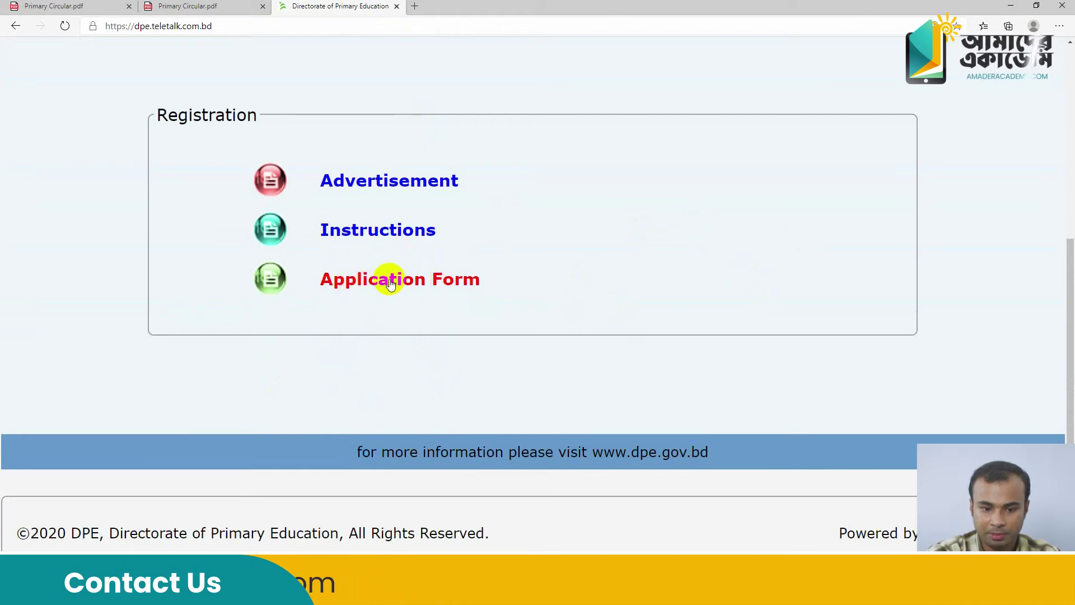
{"action": "left_click", "coordinate": [381, 286]}
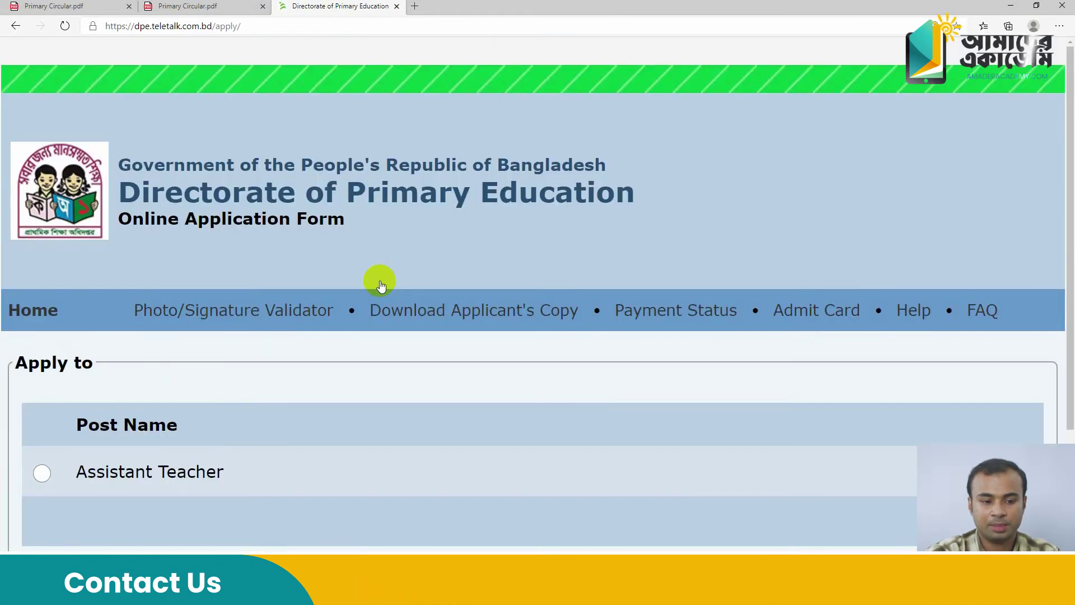
Choose the Assistant Teacher post and continue to the SSC/HSC academic qualifications form
{"action": "scroll", "coordinate": [381, 283], "scroll_direction": "down", "scroll_amount": 3}
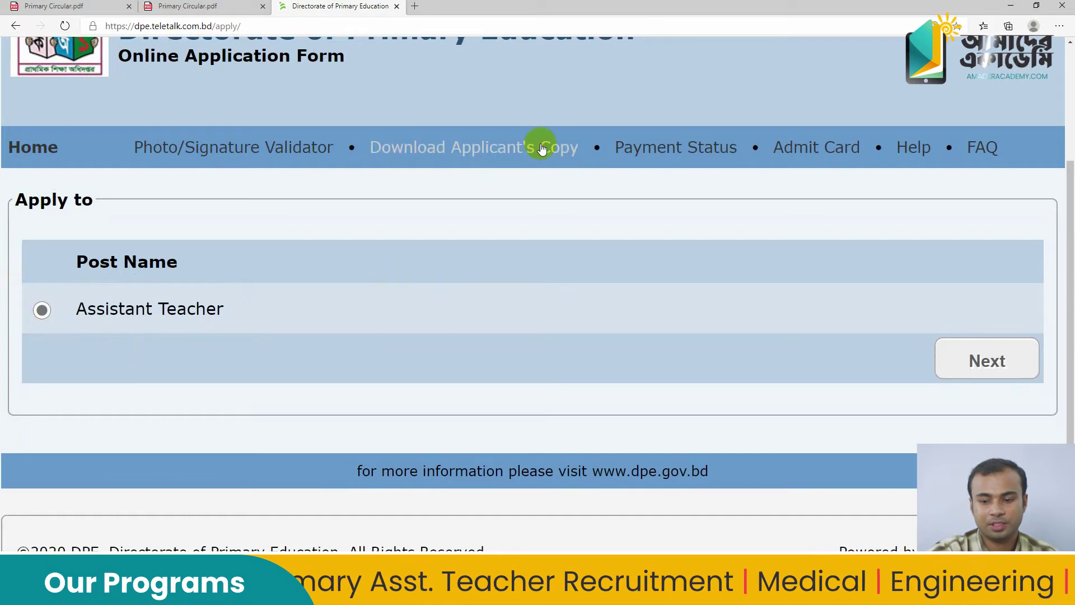
{"action": "left_click", "coordinate": [972, 356]}
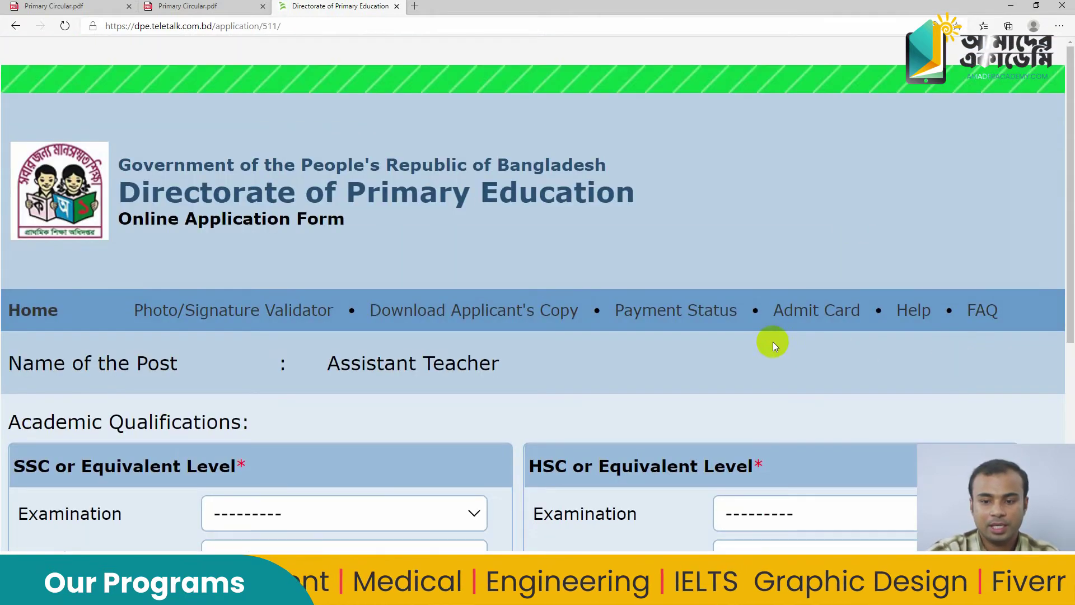
Zoom the page out and set the SSC examination to S.S.C with Jessore board
{"action": "key", "text": "ctrl+minus"}
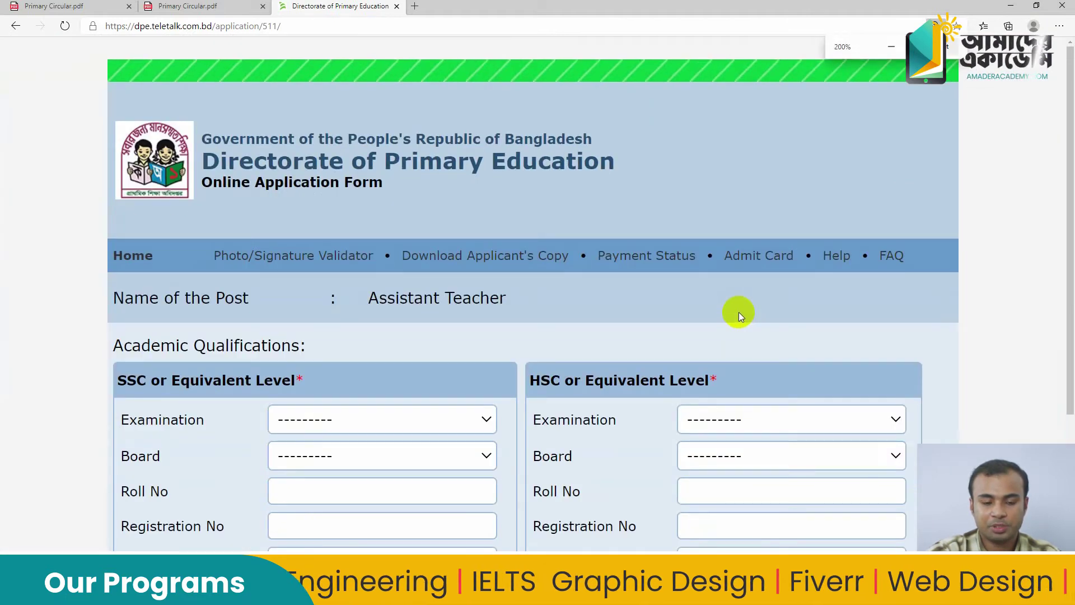
{"action": "scroll", "coordinate": [738, 312], "scroll_direction": "down", "scroll_amount": 3}
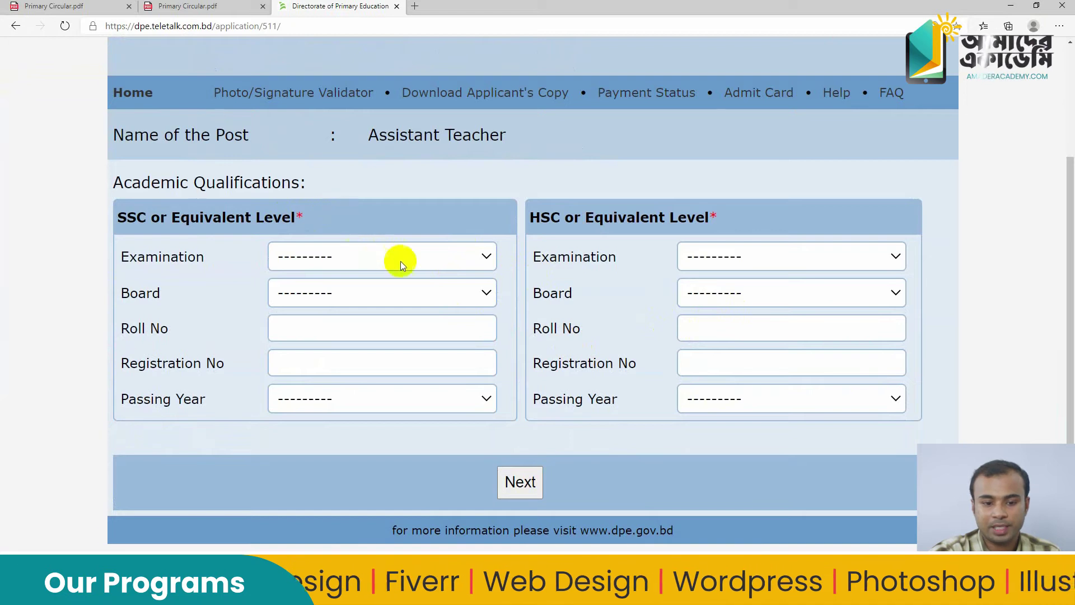
{"action": "left_click", "coordinate": [459, 254]}
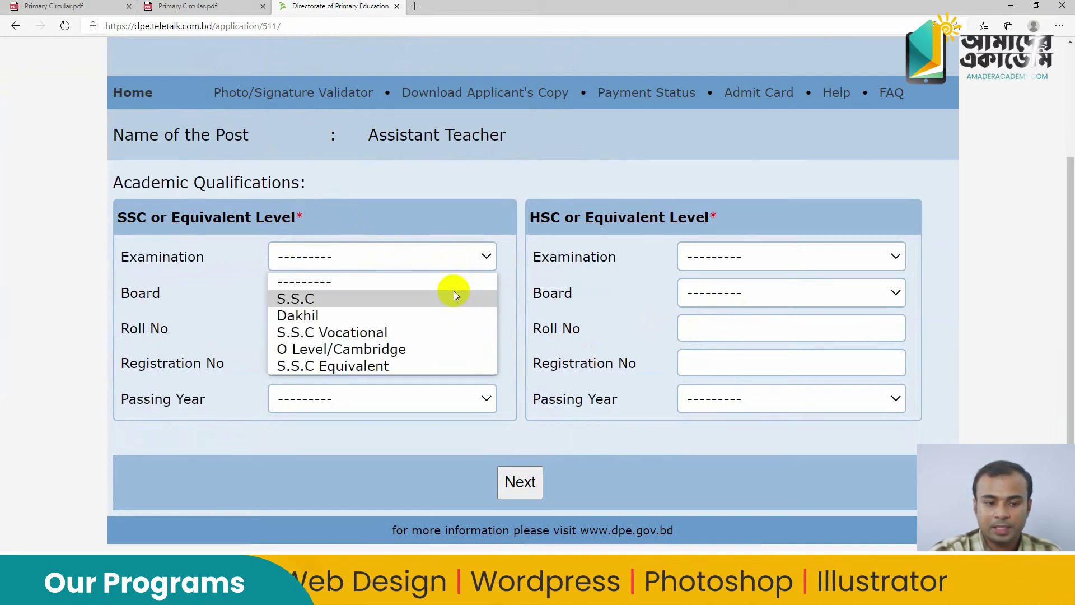
{"action": "left_click", "coordinate": [453, 259]}
{"action": "left_click", "coordinate": [453, 259]}
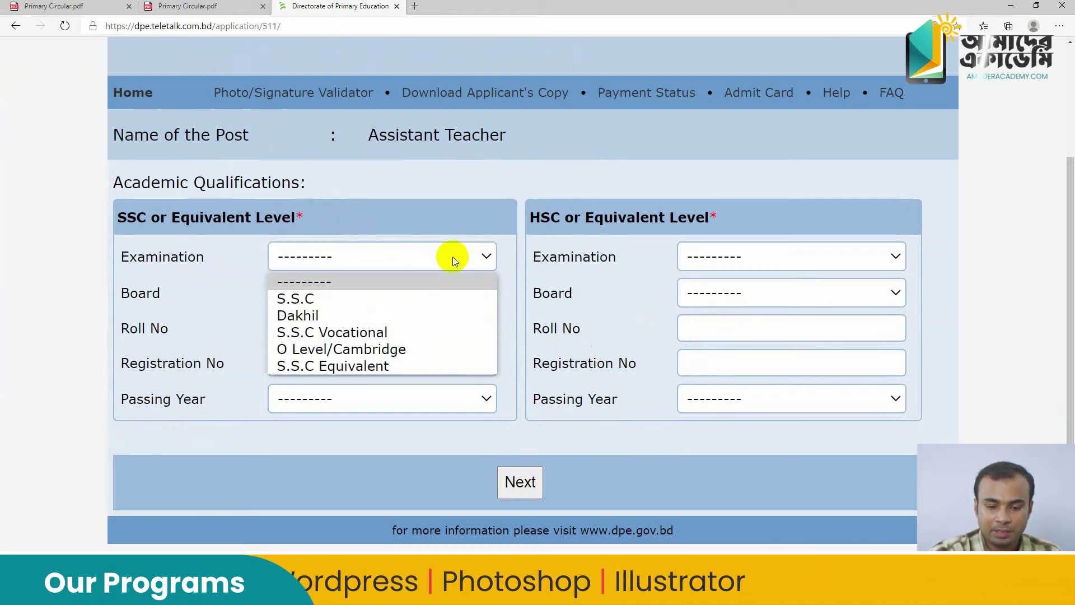
{"action": "left_click", "coordinate": [472, 256]}
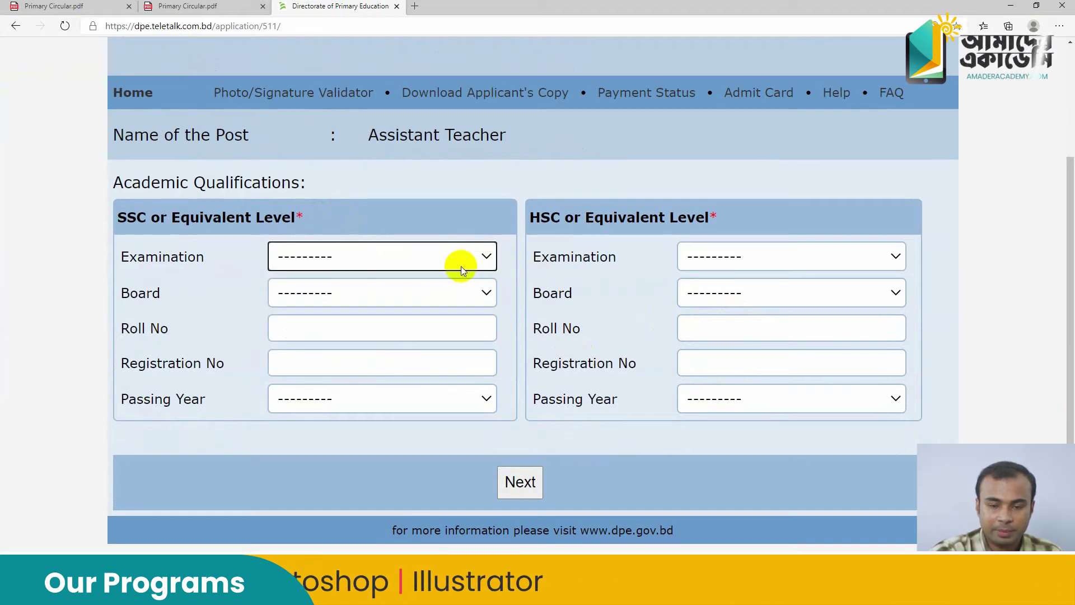
{"action": "left_click", "coordinate": [461, 269]}
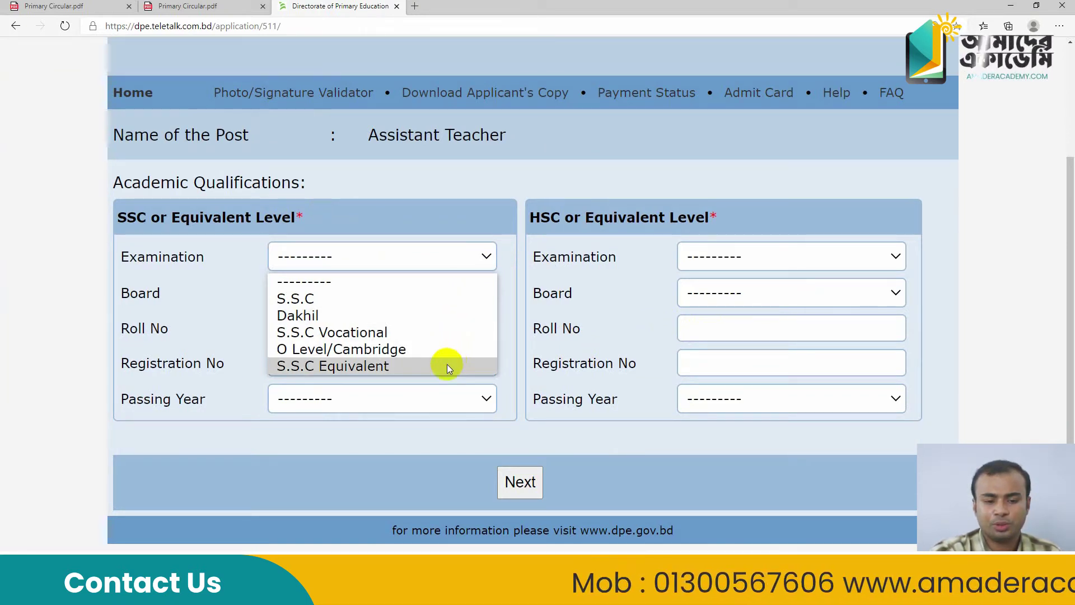
{"action": "left_click", "coordinate": [441, 299]}
{"action": "left_click", "coordinate": [442, 292]}
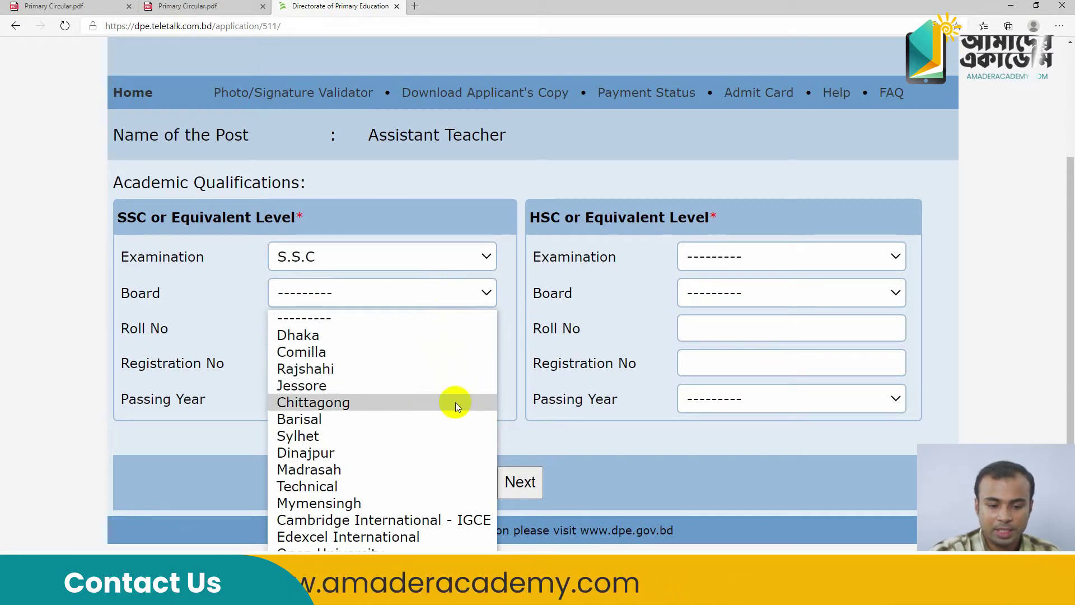
{"action": "left_click", "coordinate": [420, 385]}
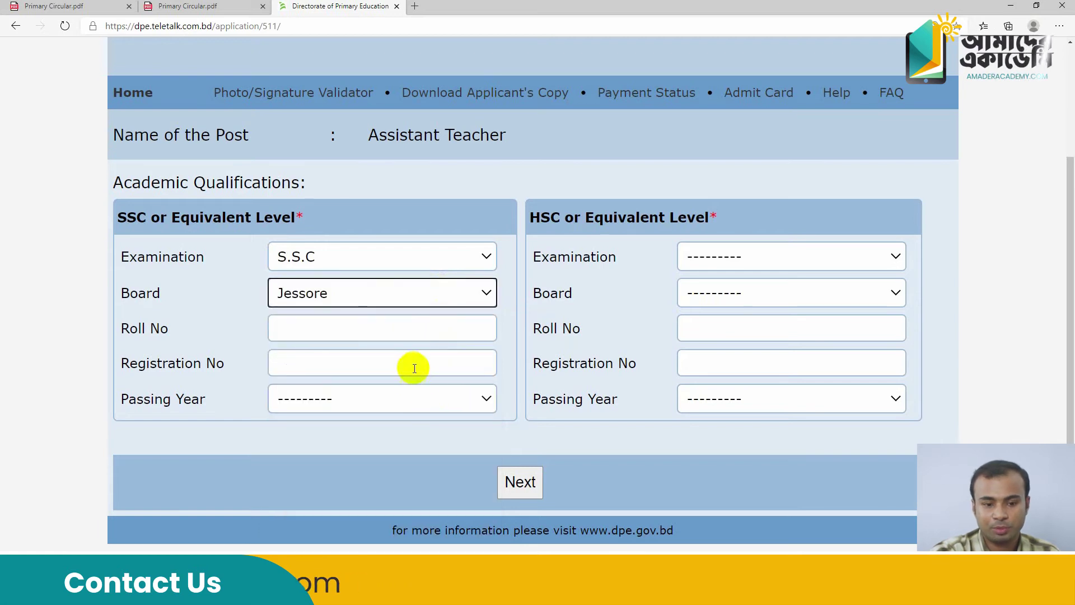
Autofill the SSC roll and registration numbers and choose passing year 2012
{"action": "left_click", "coordinate": [397, 329]}
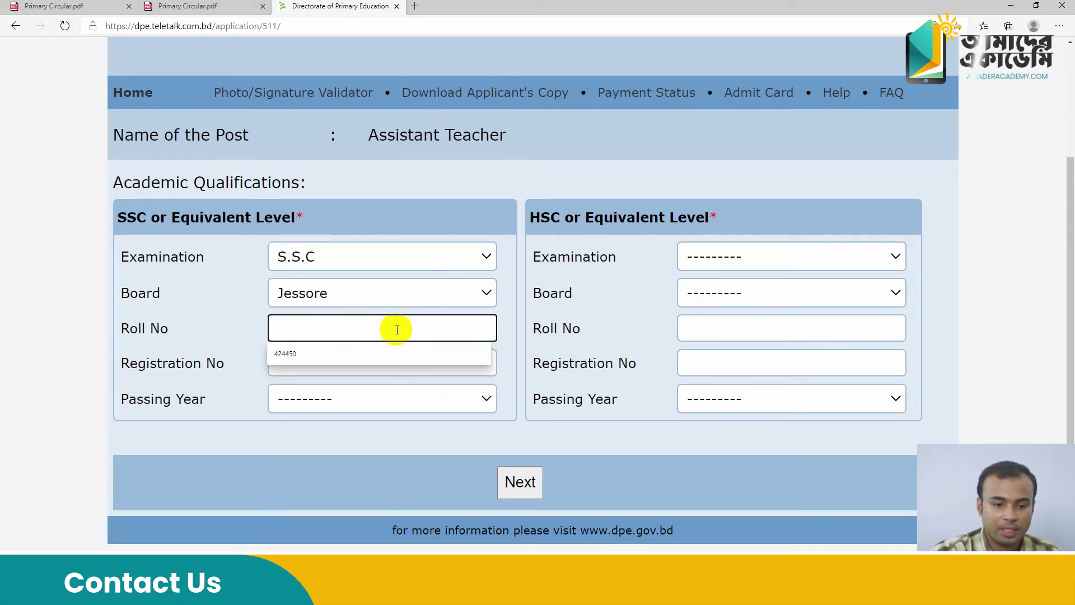
{"action": "left_click", "coordinate": [396, 351]}
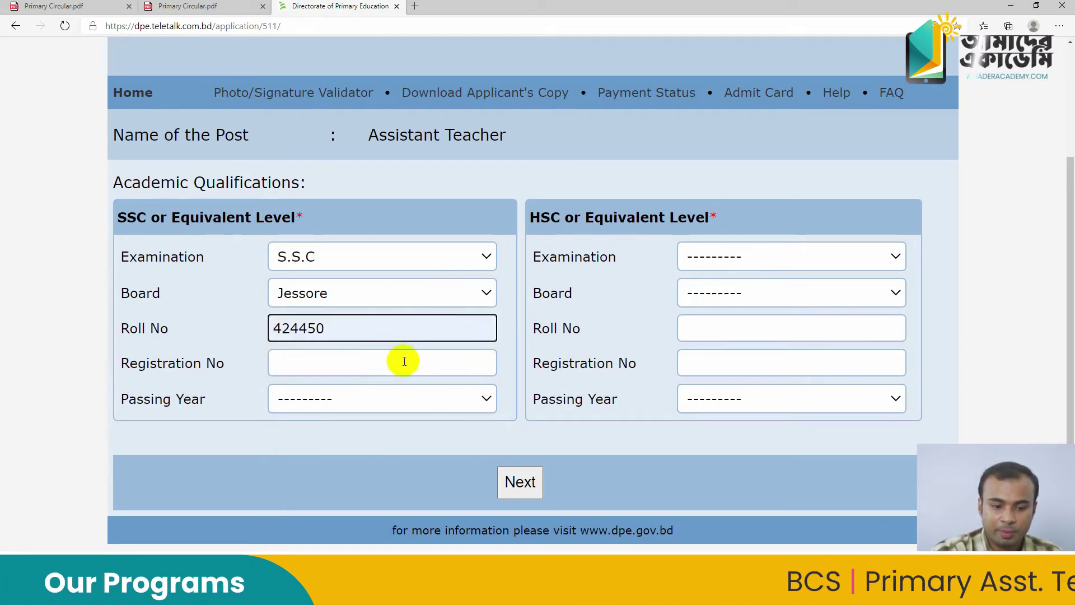
{"action": "left_click", "coordinate": [404, 361]}
{"action": "left_click", "coordinate": [367, 391]}
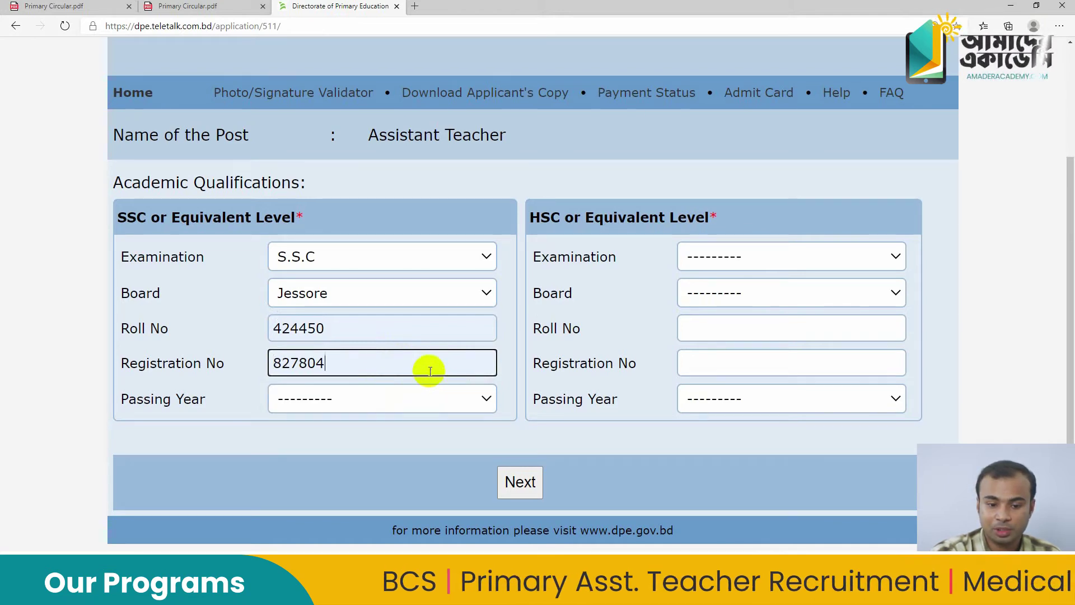
{"action": "left_click", "coordinate": [411, 397]}
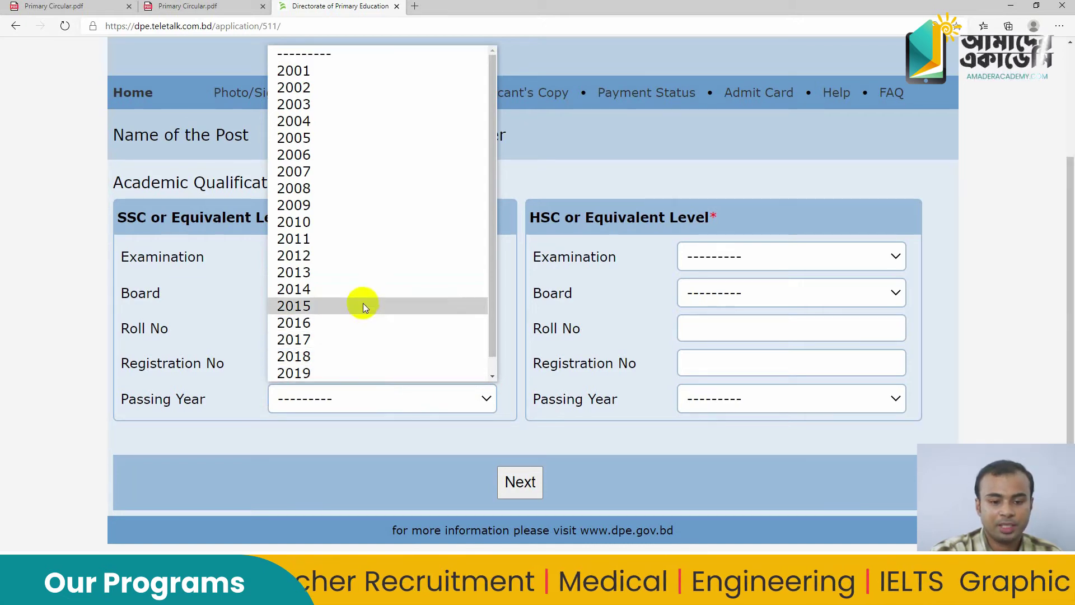
{"action": "left_click", "coordinate": [359, 259]}
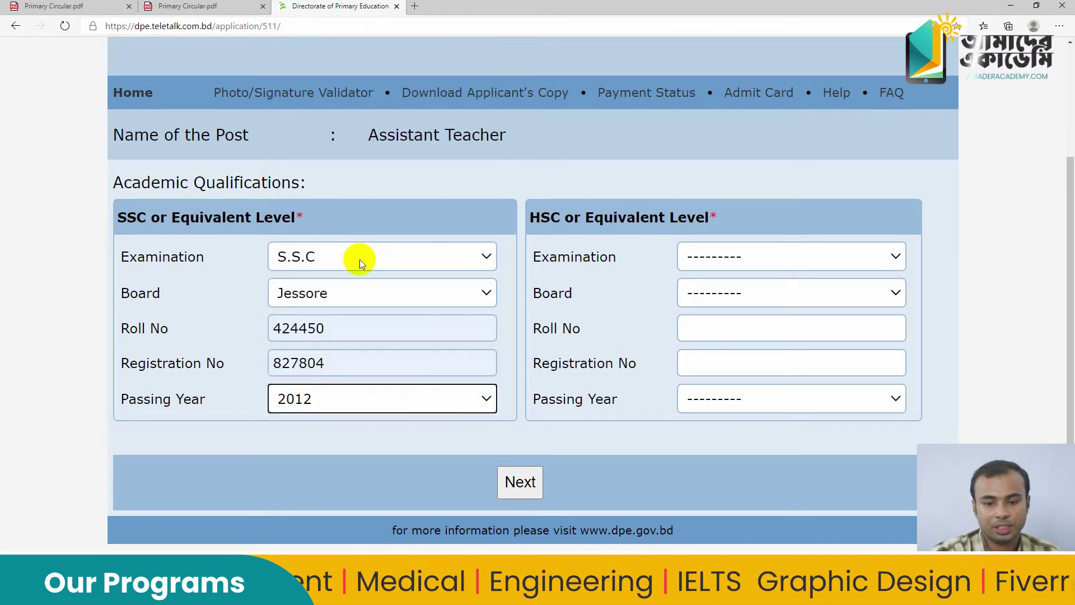
Set the HSC examination to H.S.C and the board to Jessore
{"action": "left_click", "coordinate": [718, 256]}
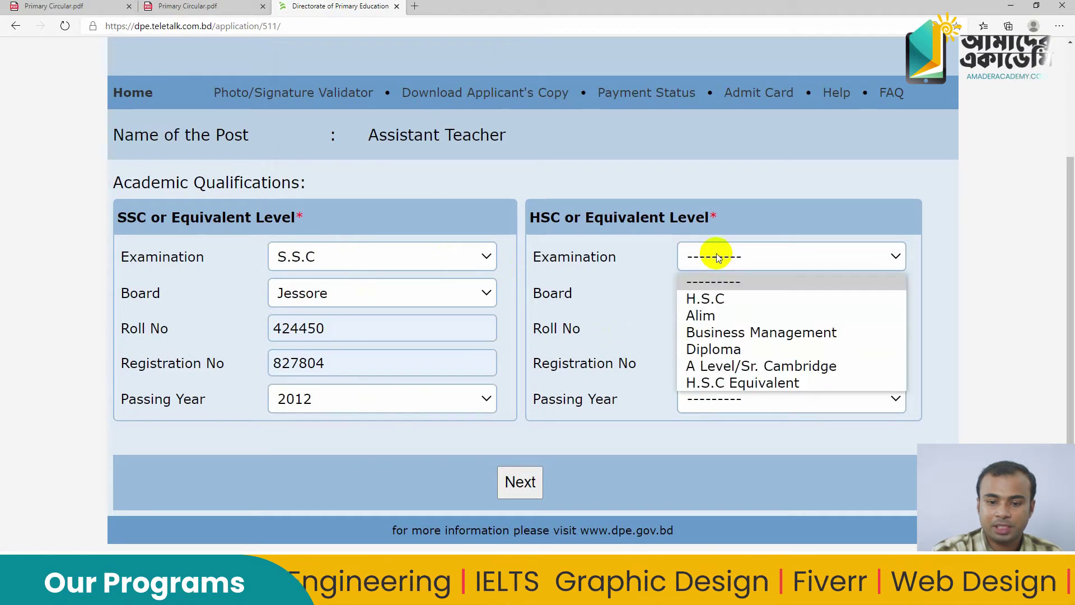
{"action": "left_click", "coordinate": [540, 217]}
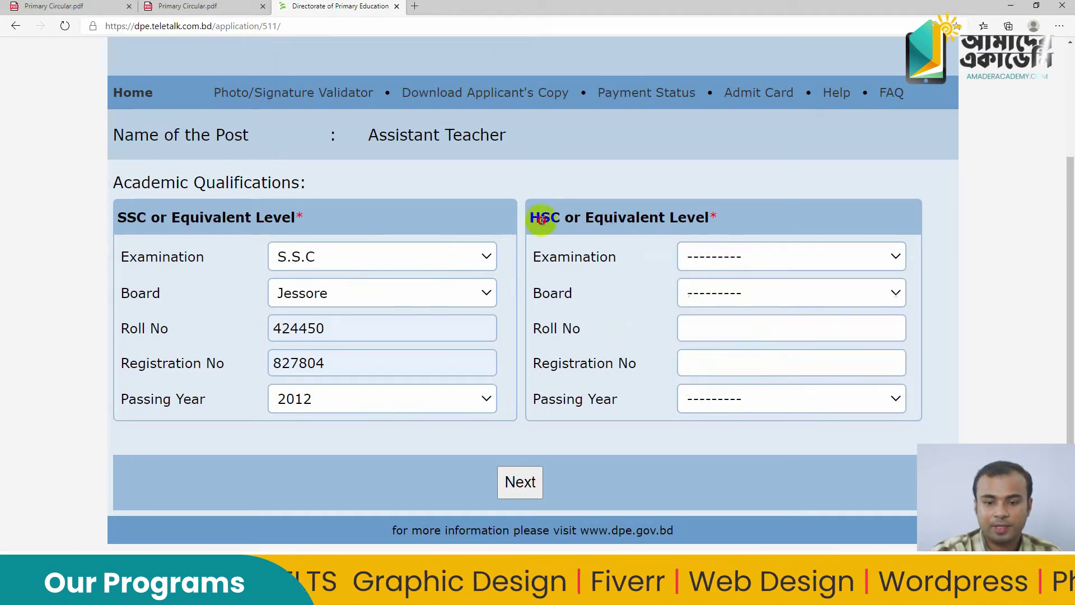
{"action": "left_click", "coordinate": [729, 256]}
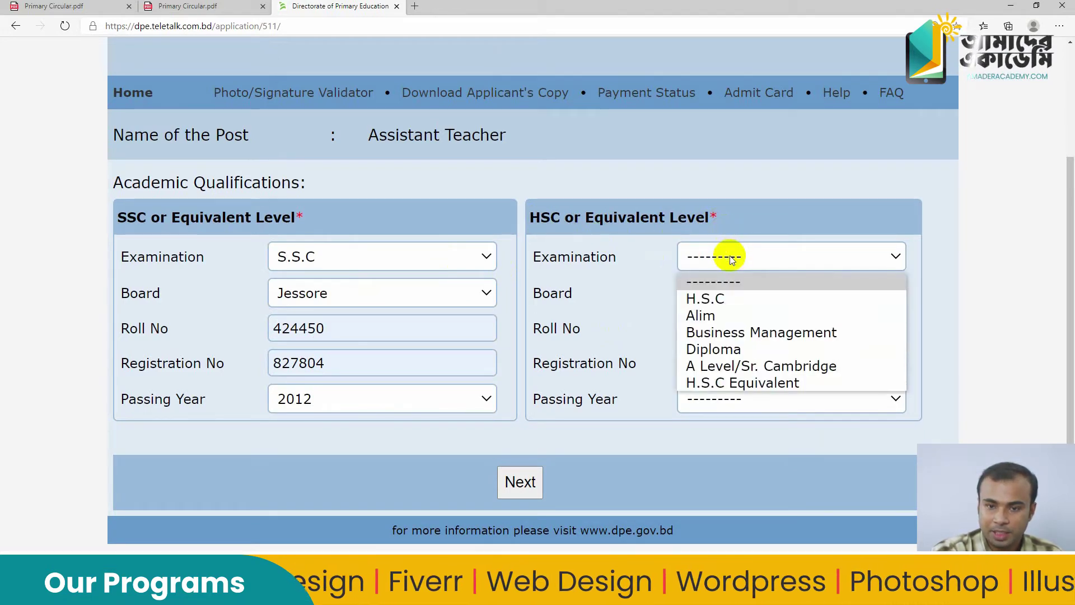
{"action": "left_click", "coordinate": [730, 298]}
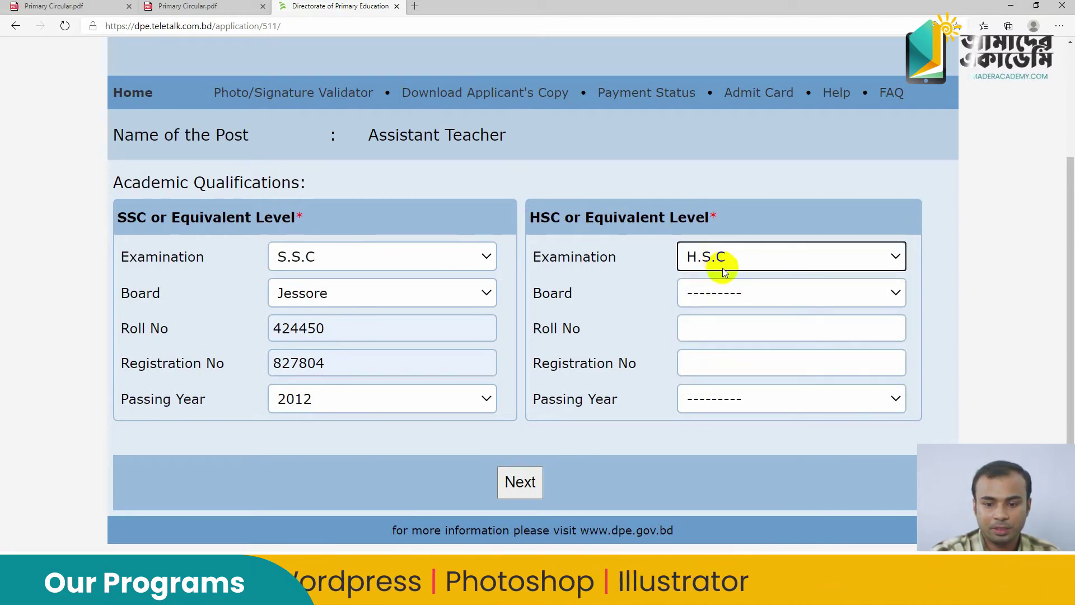
{"action": "left_click", "coordinate": [728, 292]}
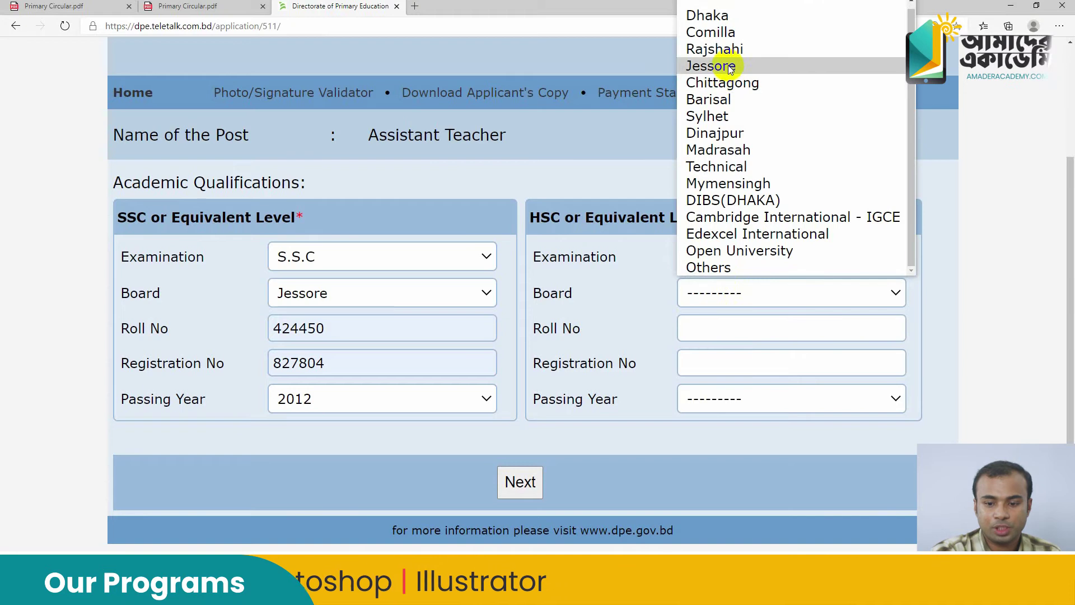
{"action": "left_click", "coordinate": [728, 70]}
Autofill the HSC roll and registration numbers, pick passing year 2014, and continue
{"action": "left_click", "coordinate": [699, 336]}
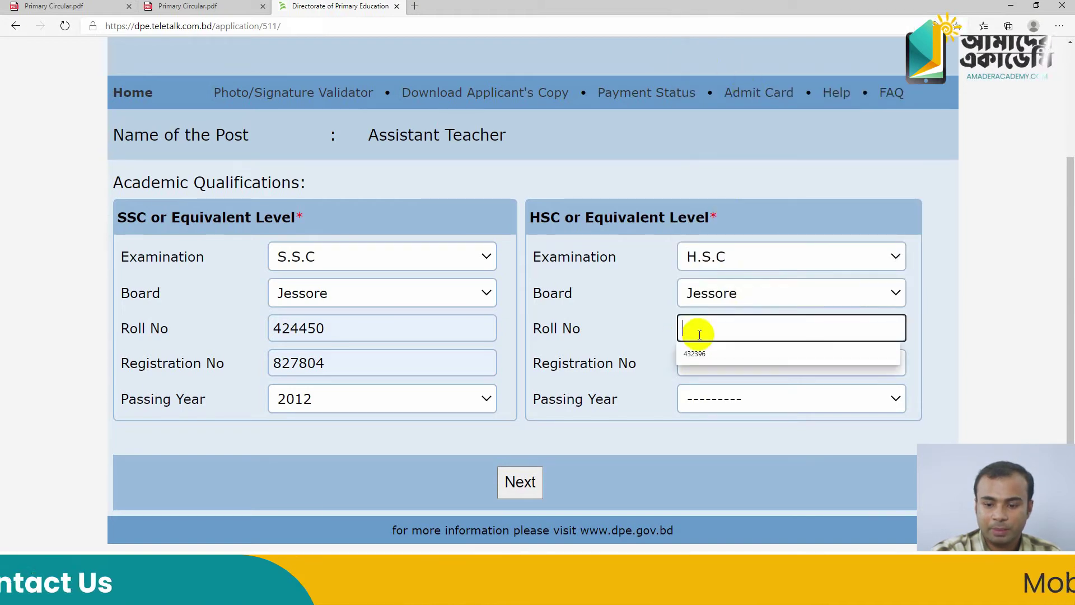
{"action": "left_click", "coordinate": [704, 351]}
{"action": "left_click", "coordinate": [713, 364]}
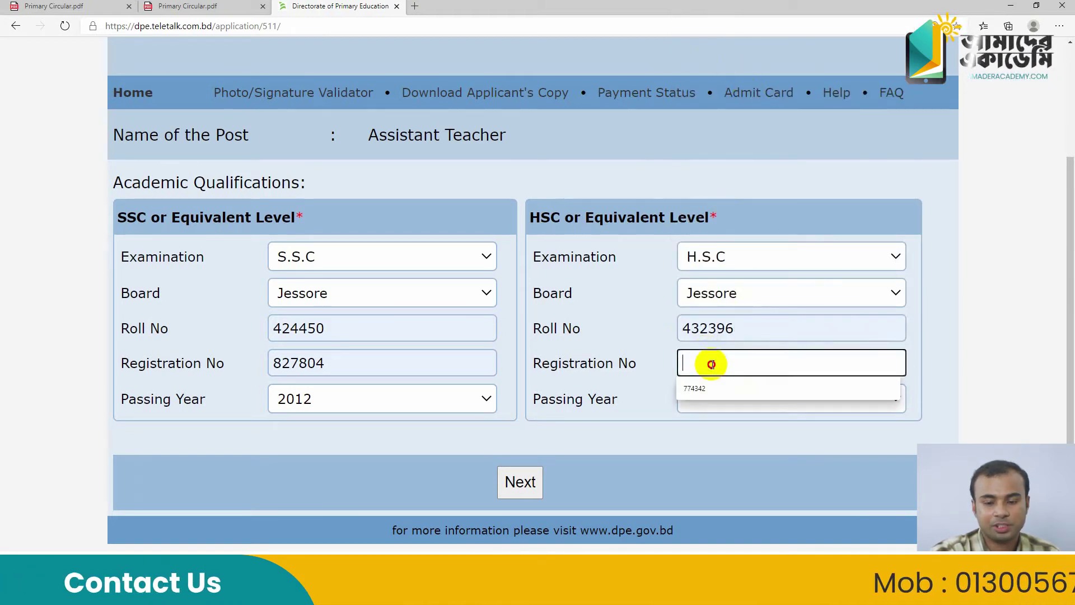
{"action": "left_click", "coordinate": [713, 386]}
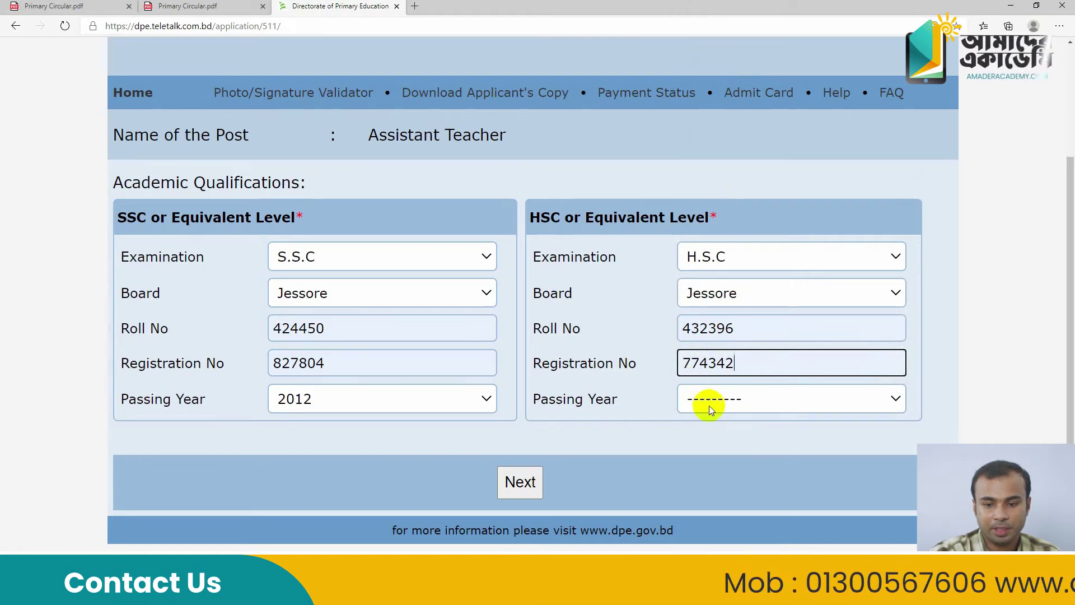
{"action": "left_click", "coordinate": [708, 407]}
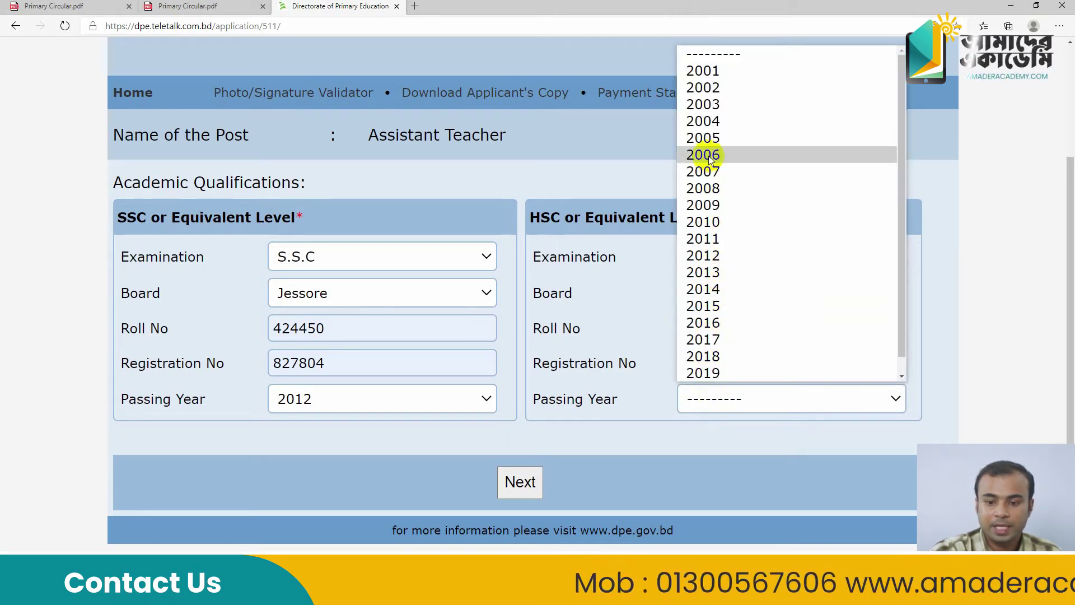
{"action": "left_click", "coordinate": [703, 289]}
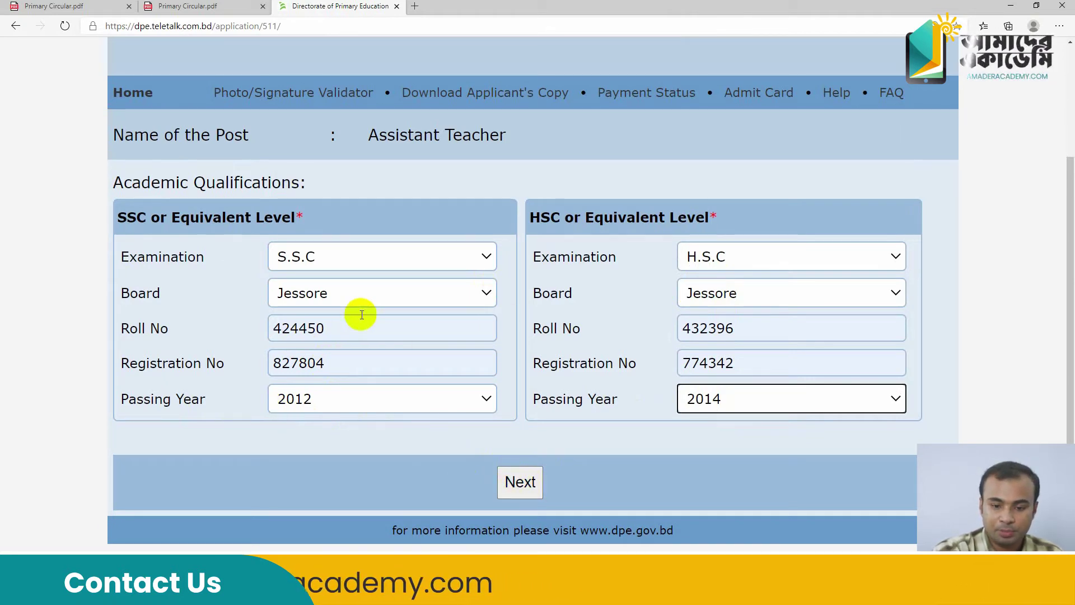
{"action": "left_click", "coordinate": [524, 483]}
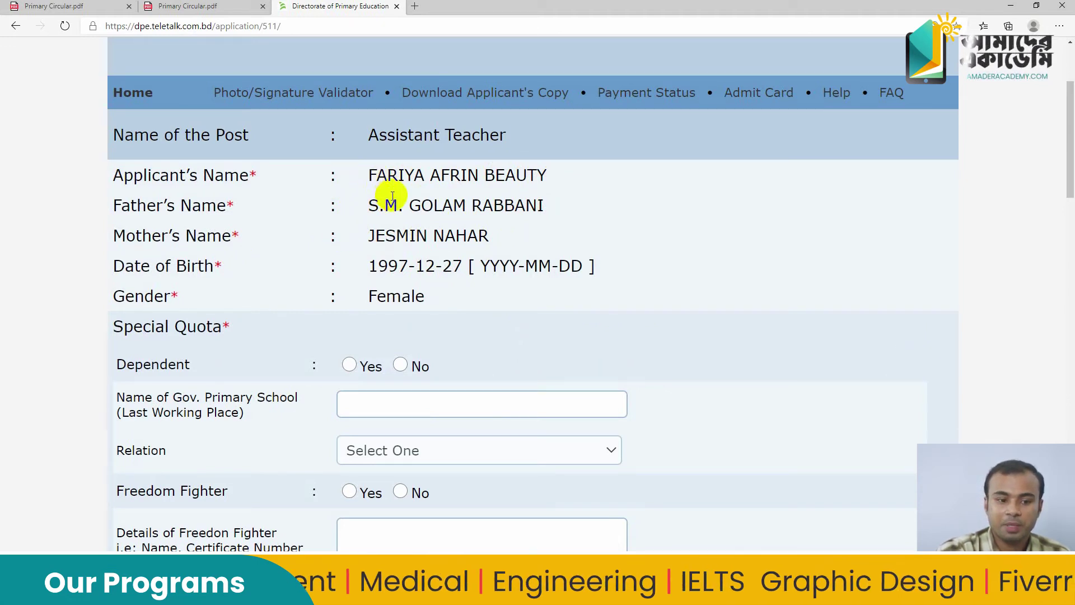
Mark Dependent Yes, enter school 'Govt. Razipur Primary School', and set relation to Father
{"action": "scroll", "coordinate": [386, 196], "scroll_direction": "down", "scroll_amount": 3}
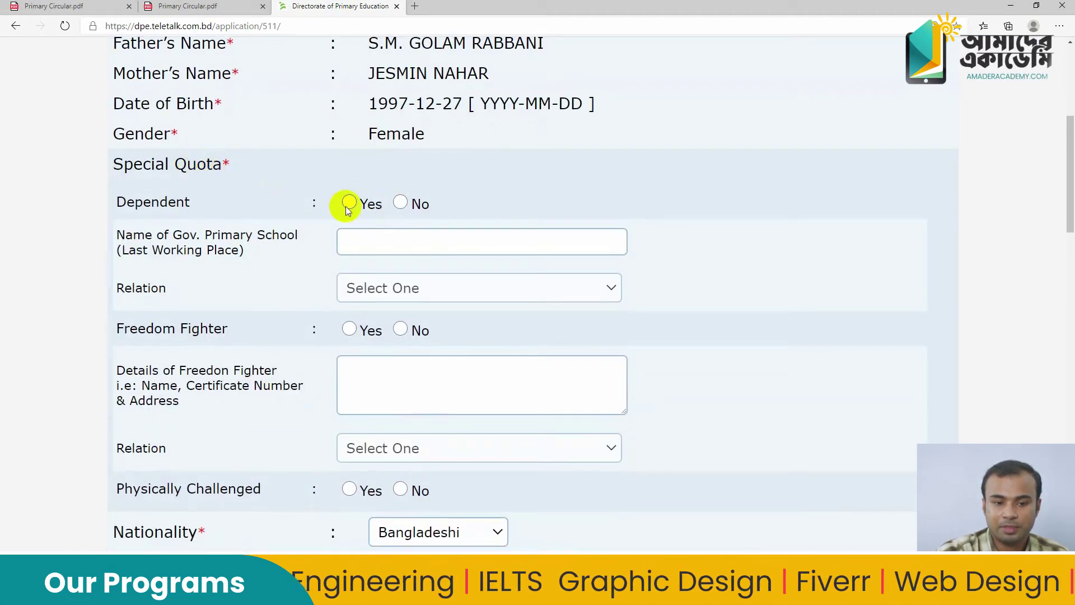
{"action": "left_click", "coordinate": [349, 202]}
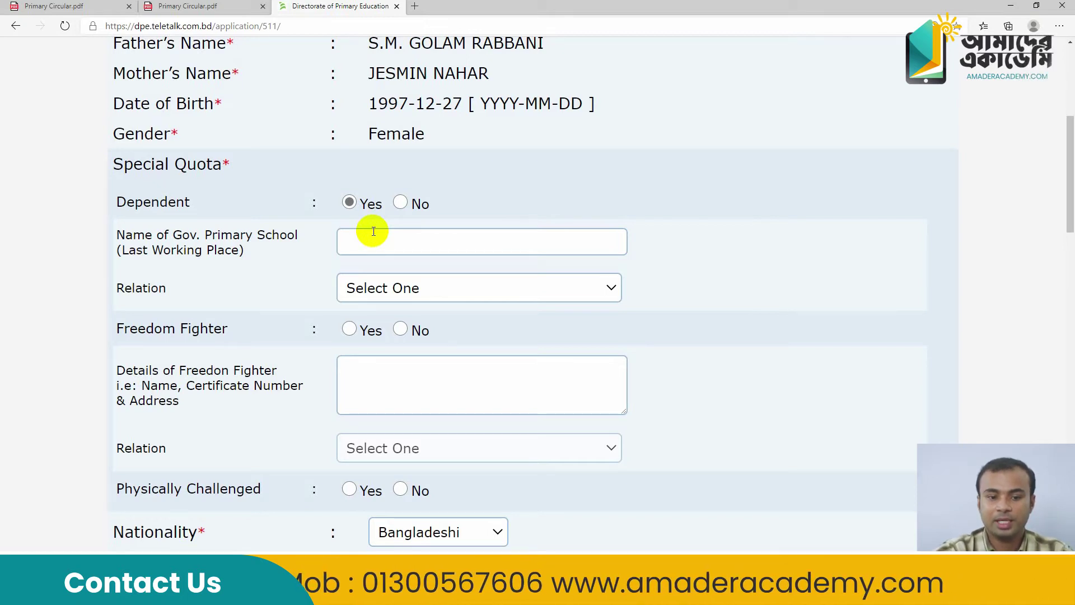
{"action": "left_click", "coordinate": [368, 235]}
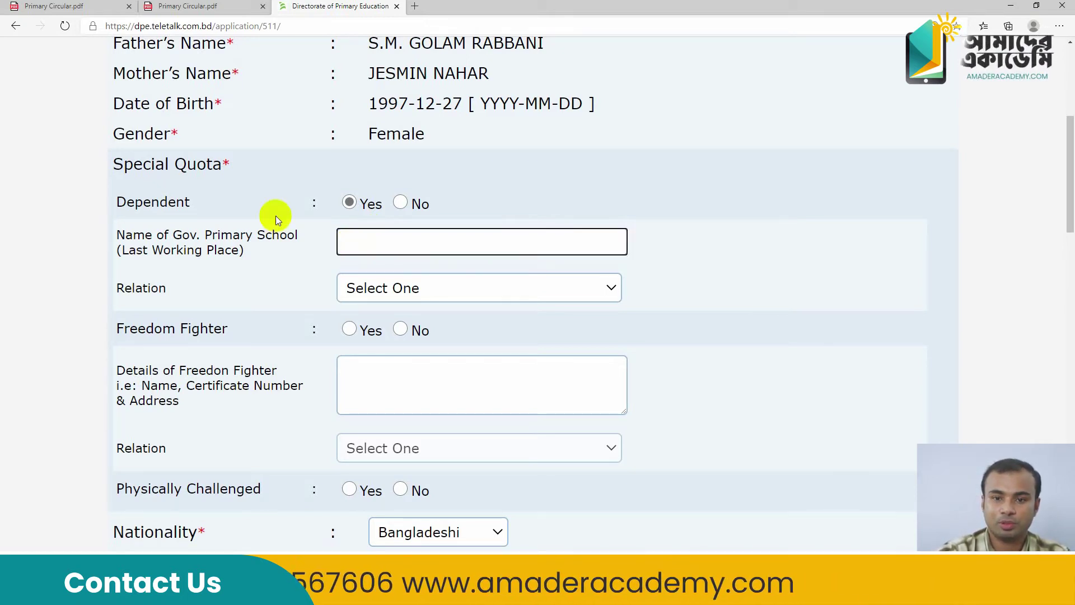
{"action": "type", "text": "Govt"}
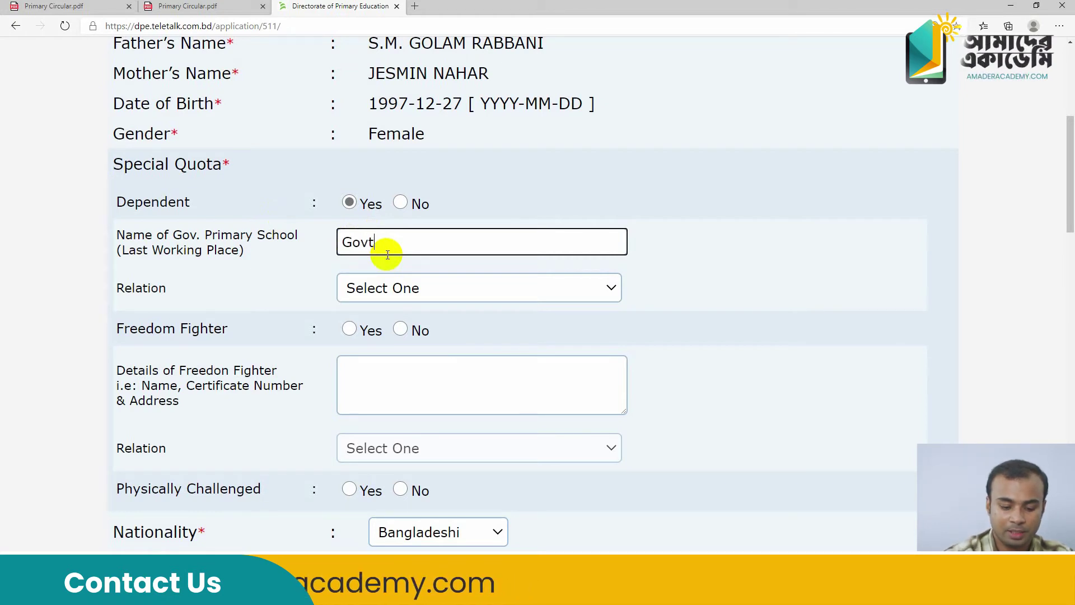
{"action": "type", "text": ". Razi"}
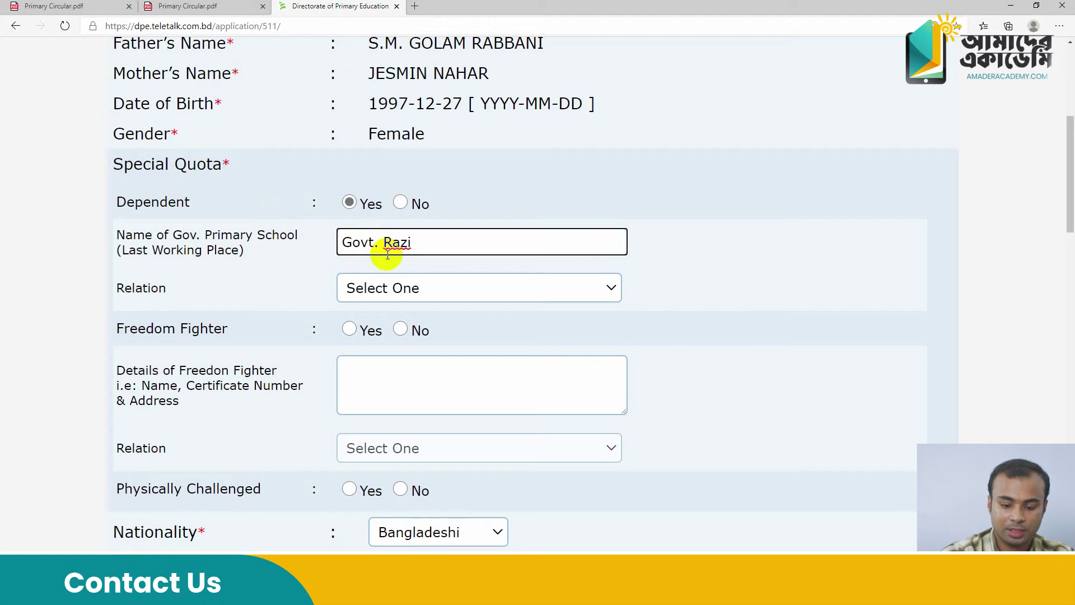
{"action": "type", "text": "pur P"}
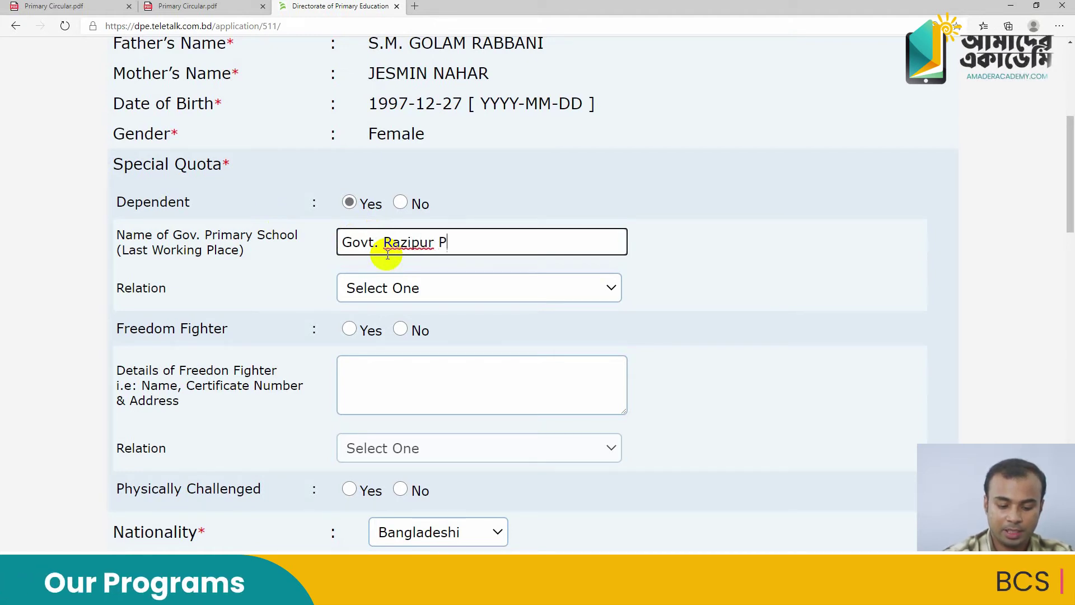
{"action": "type", "text": "rimary "}
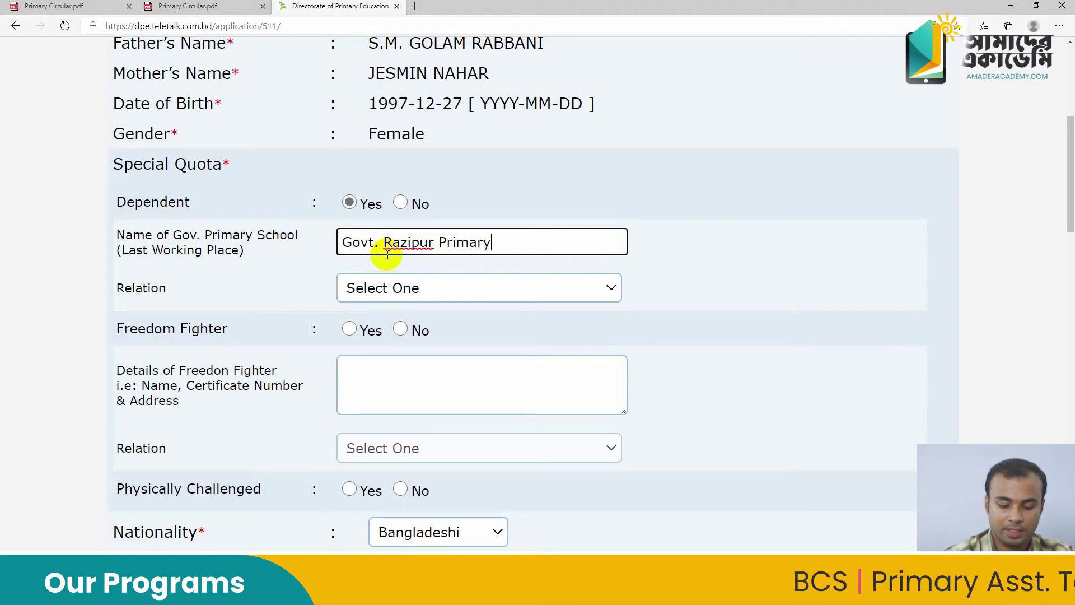
{"action": "type", "text": "School"}
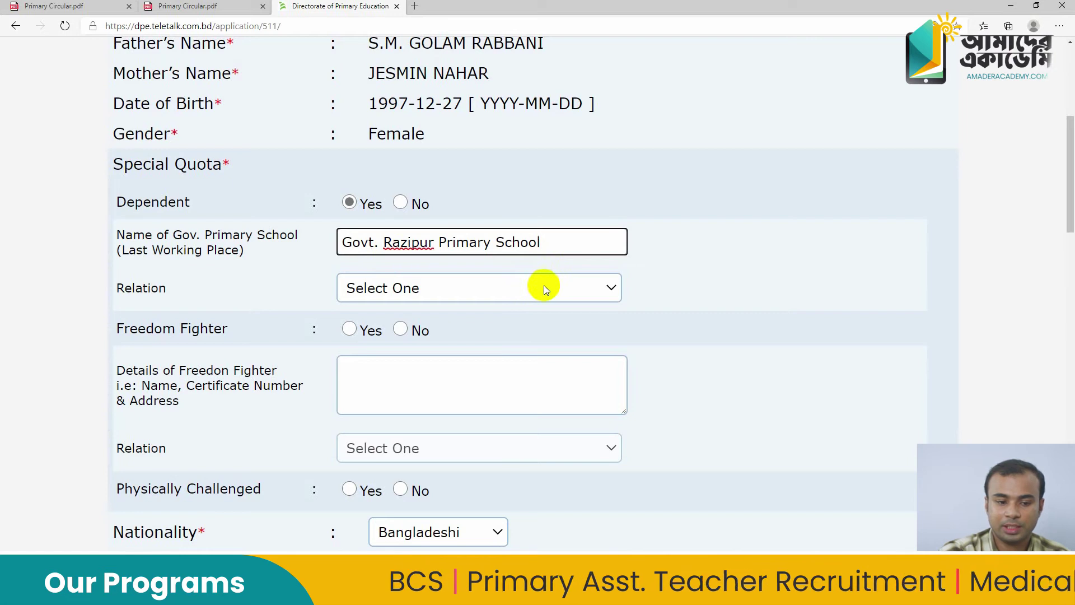
{"action": "left_click", "coordinate": [490, 287]}
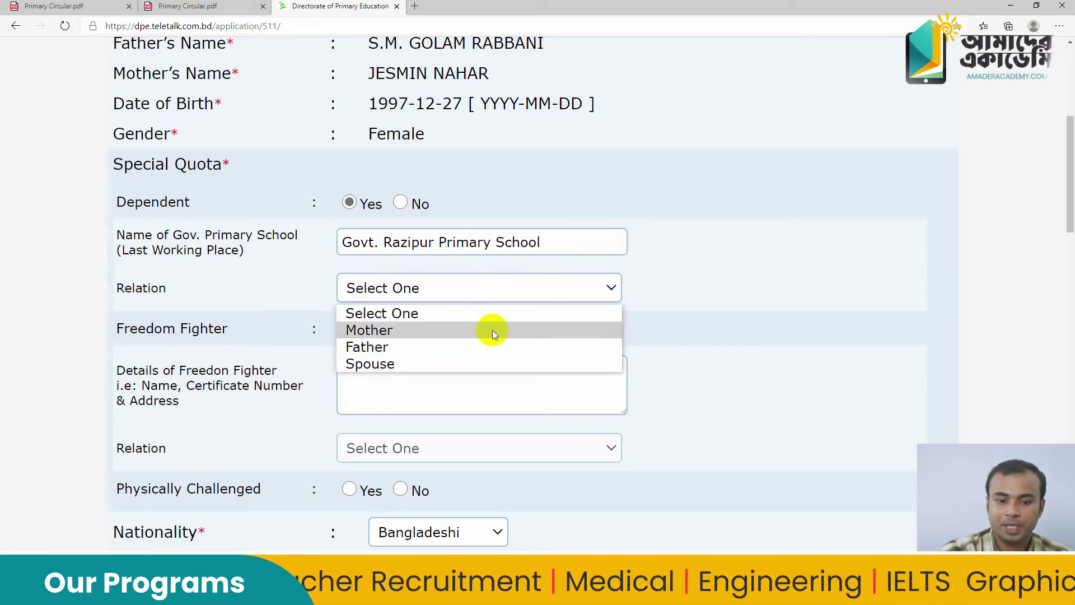
{"action": "left_click", "coordinate": [492, 331]}
{"action": "left_click", "coordinate": [489, 297]}
{"action": "left_click", "coordinate": [489, 345]}
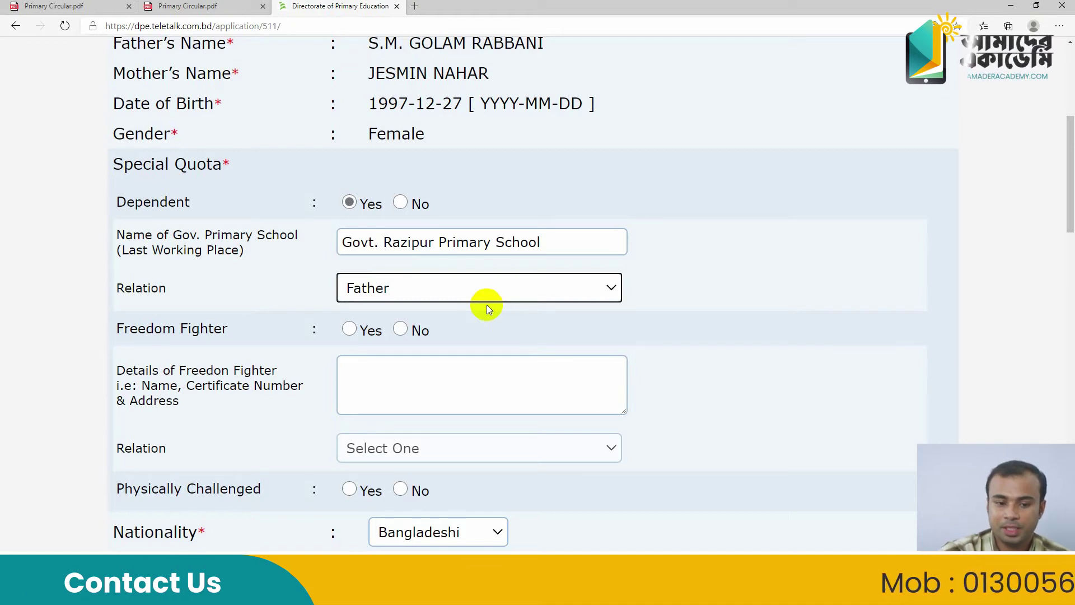
Mark Freedom Fighter Yes, enter the freedom fighter's name as details, and set relation to Child
{"action": "left_click", "coordinate": [348, 333]}
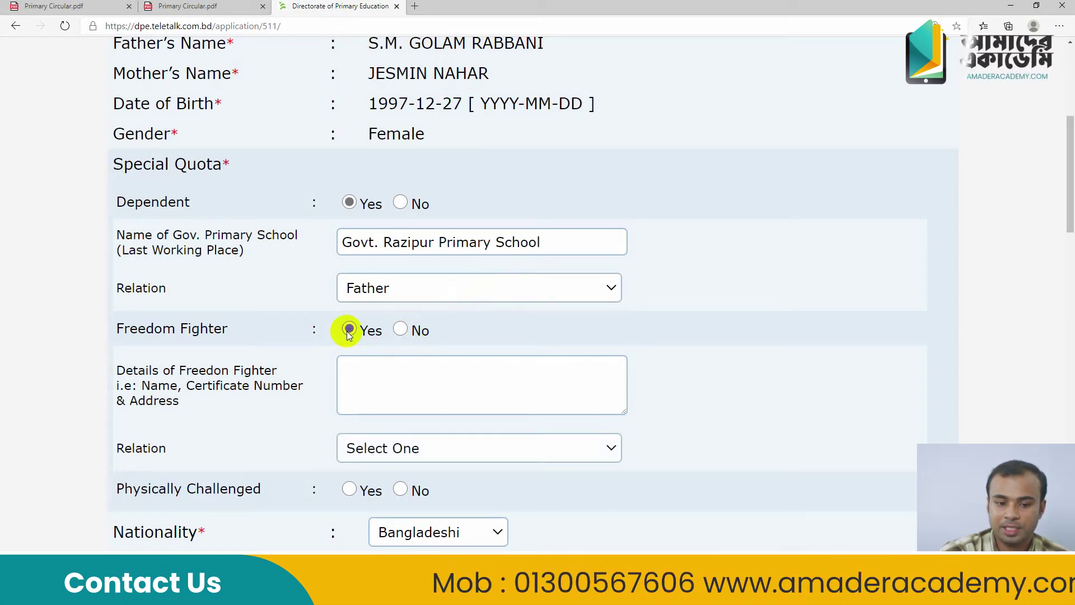
{"action": "left_click", "coordinate": [355, 365]}
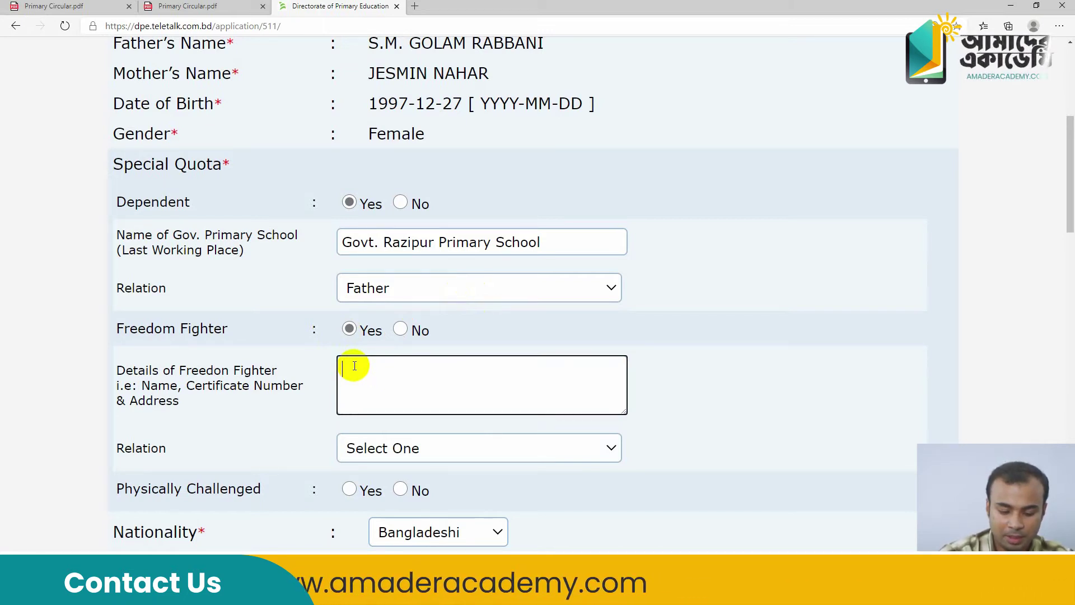
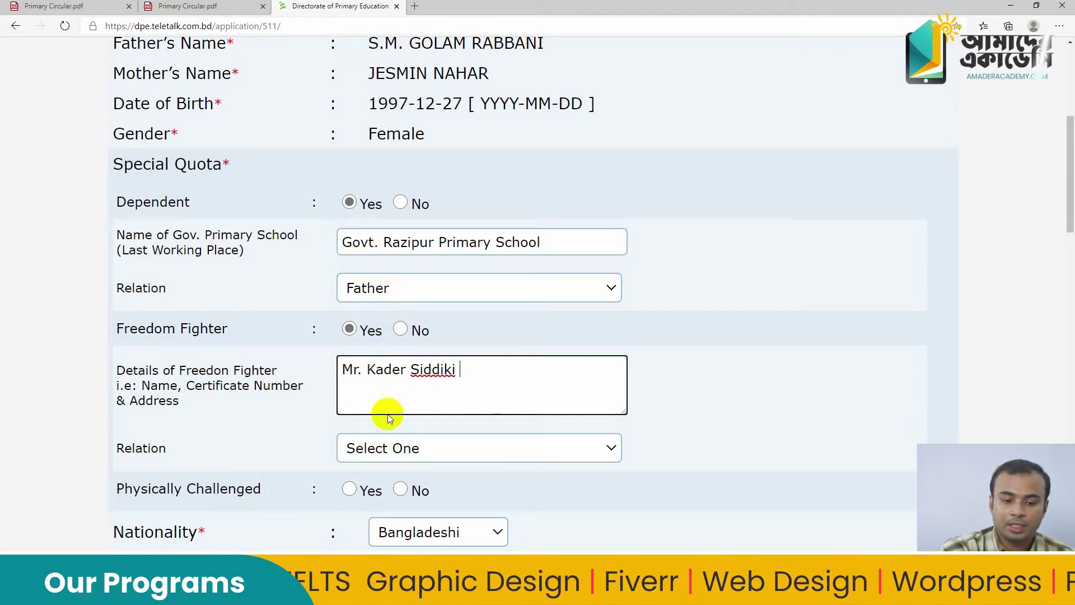
{"action": "left_click", "coordinate": [393, 455]}
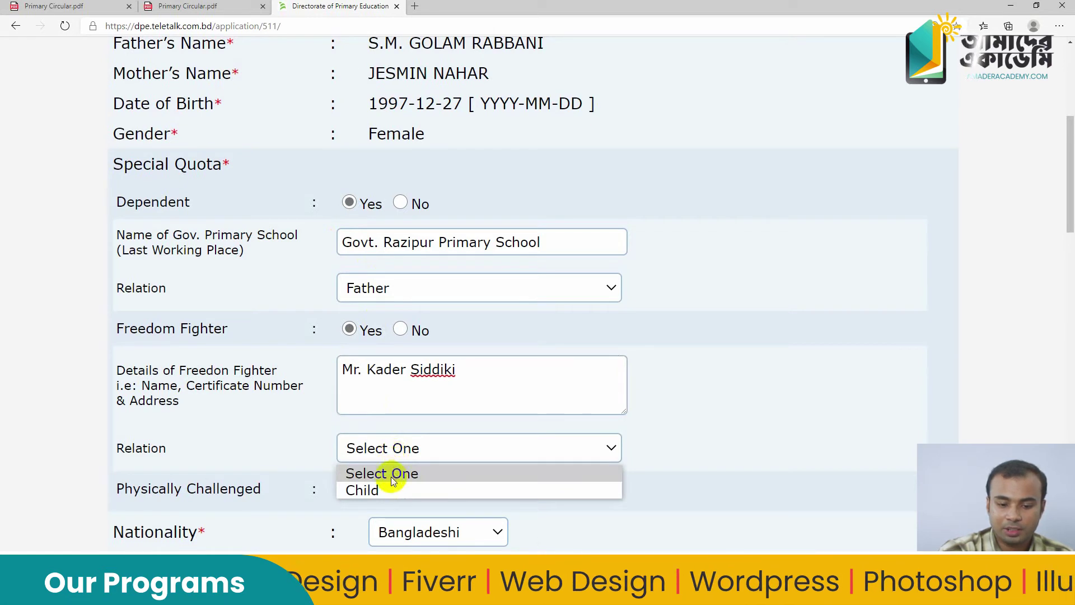
{"action": "left_click", "coordinate": [386, 491]}
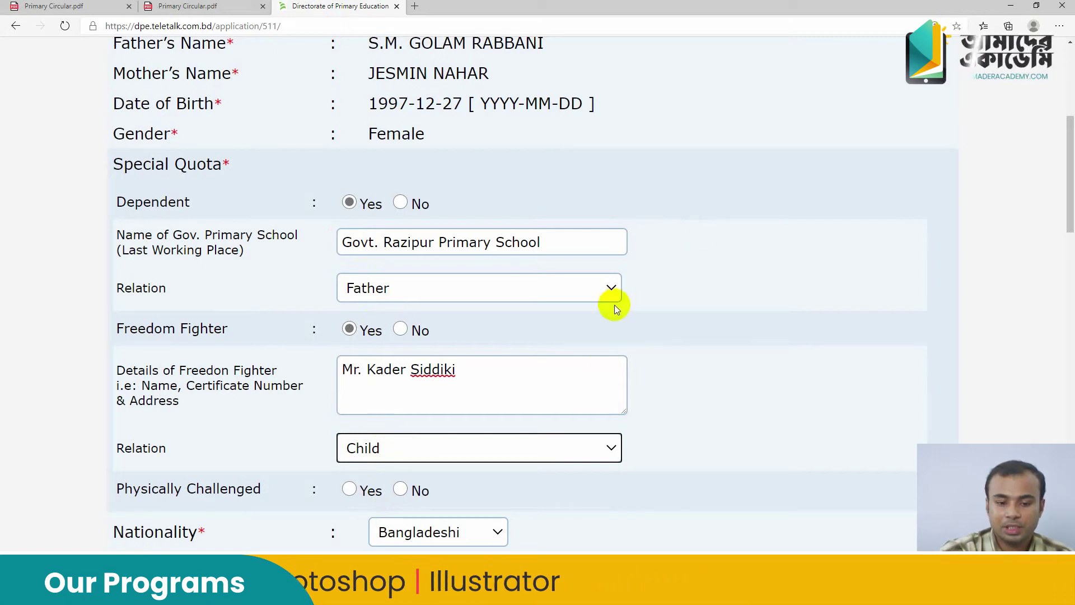
{"action": "scroll", "coordinate": [614, 304], "scroll_direction": "down", "scroll_amount": 1}
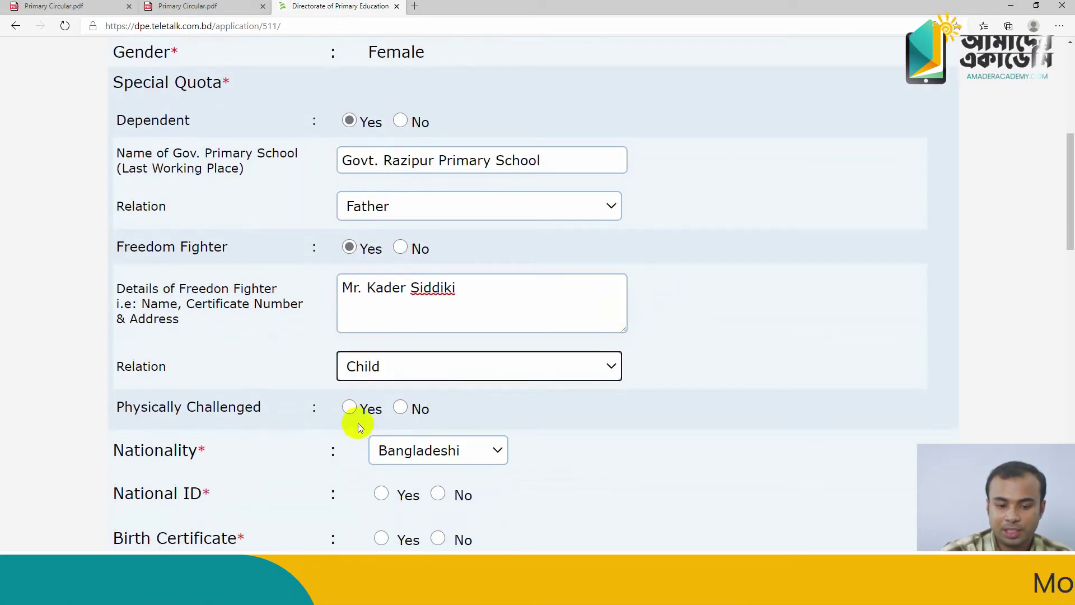
Delete the Dependent school name, reset its relation to Select One, and answer Dependent No
{"action": "left_click", "coordinate": [350, 409]}
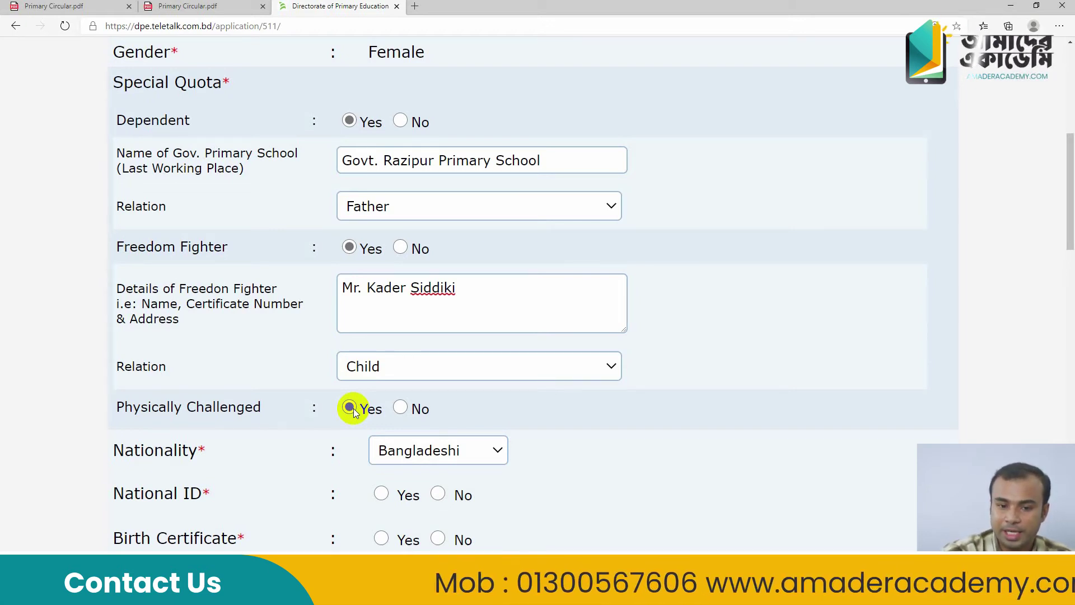
{"action": "left_click", "coordinate": [400, 121]}
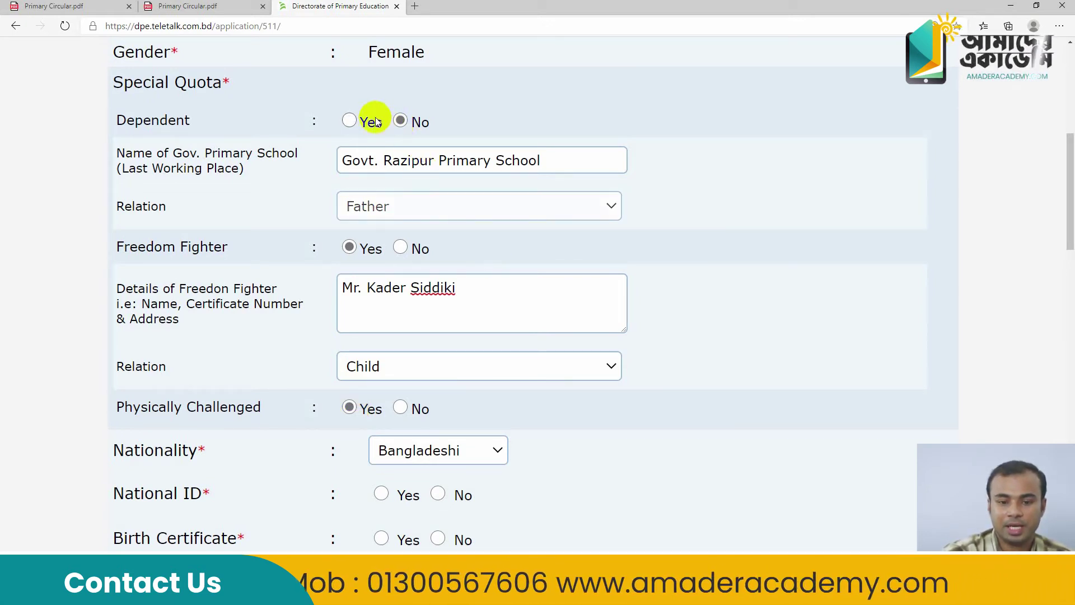
{"action": "left_click_drag", "start_coordinate": [540, 161], "coordinate": [422, 170]}
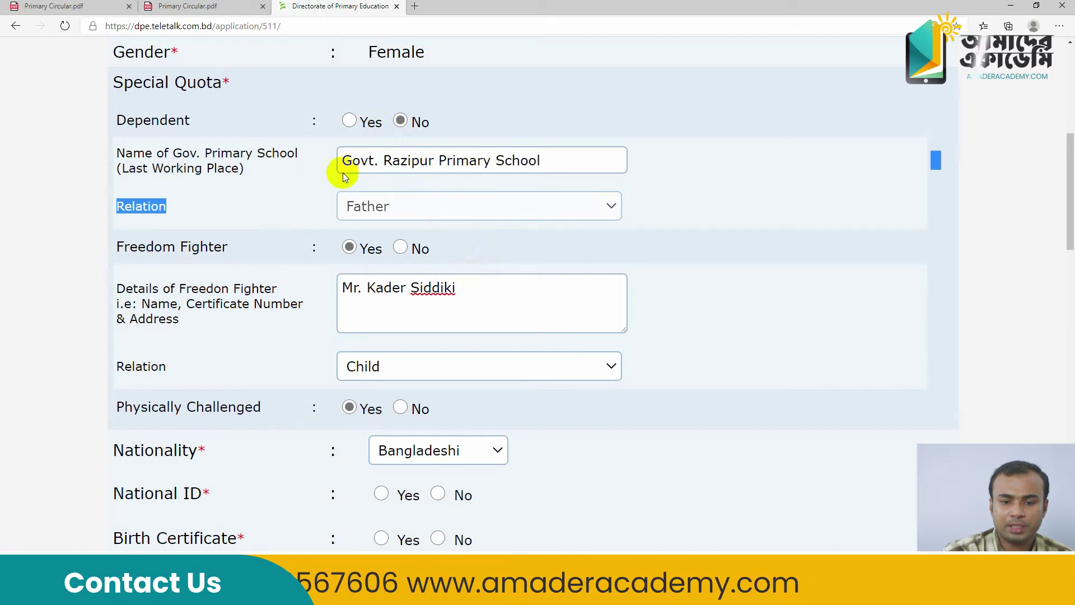
{"action": "left_click_drag", "start_coordinate": [540, 161], "coordinate": [345, 170]}
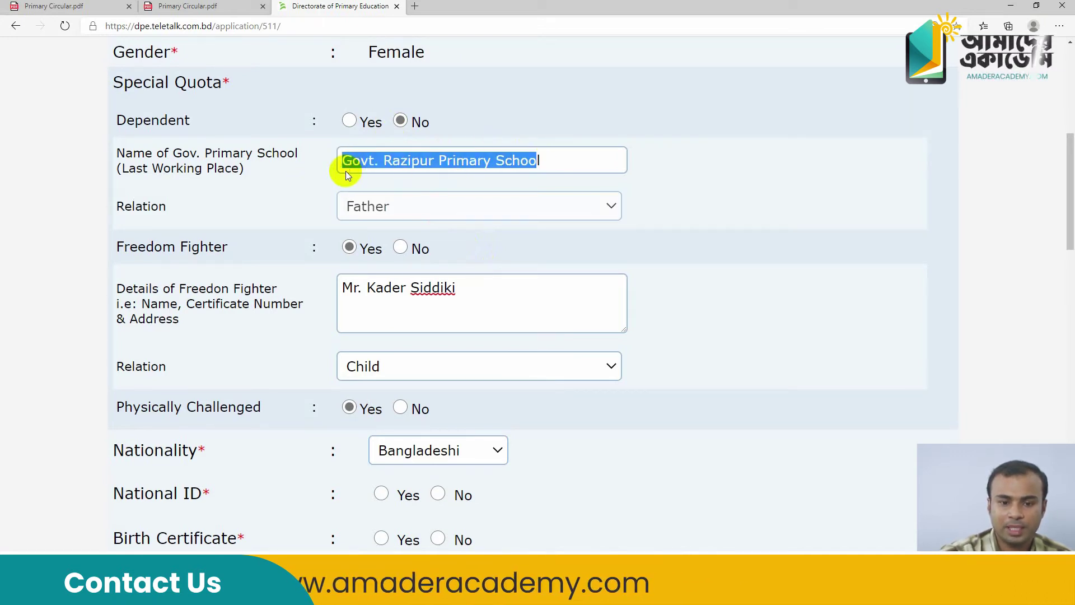
{"action": "left_click", "coordinate": [349, 121]}
{"action": "left_click_drag", "start_coordinate": [540, 161], "coordinate": [312, 192]}
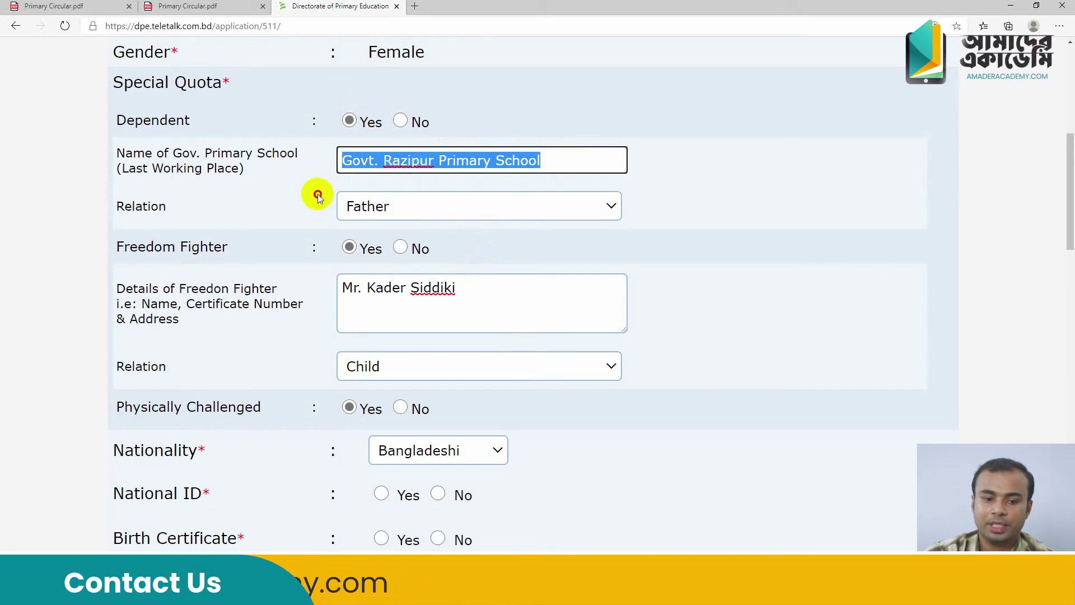
{"action": "key", "text": "BackSpace"}
{"action": "left_click", "coordinate": [415, 213]}
{"action": "left_click", "coordinate": [412, 233]}
{"action": "left_click", "coordinate": [400, 122]}
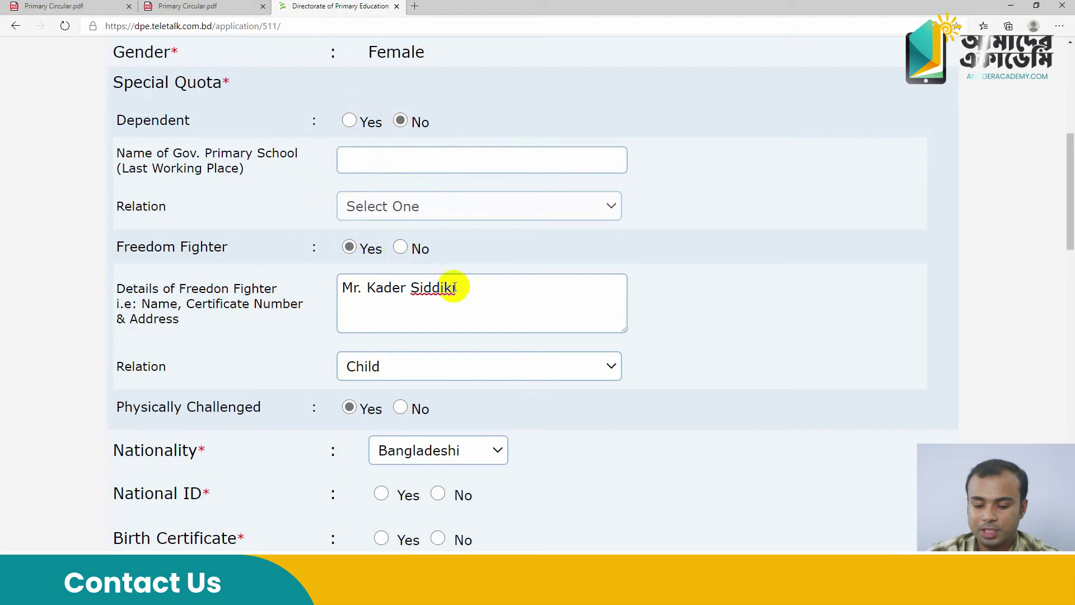
Delete the freedom fighter details, reset its relation to Select One, and answer No
{"action": "left_click_drag", "start_coordinate": [450, 287], "coordinate": [290, 288]}
{"action": "key", "text": "BackSpace"}
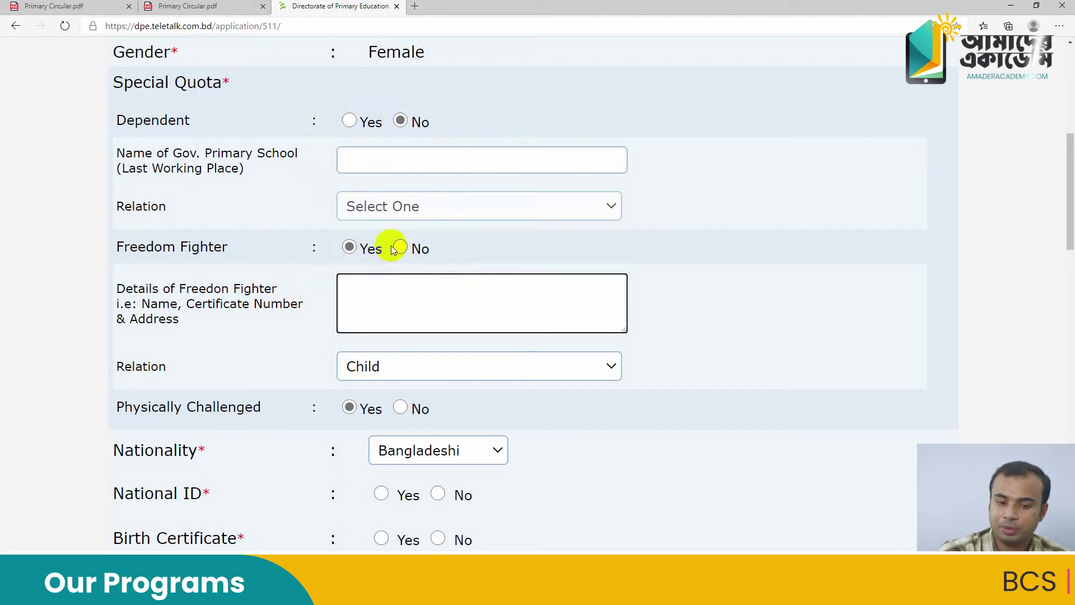
{"action": "left_click", "coordinate": [392, 249]}
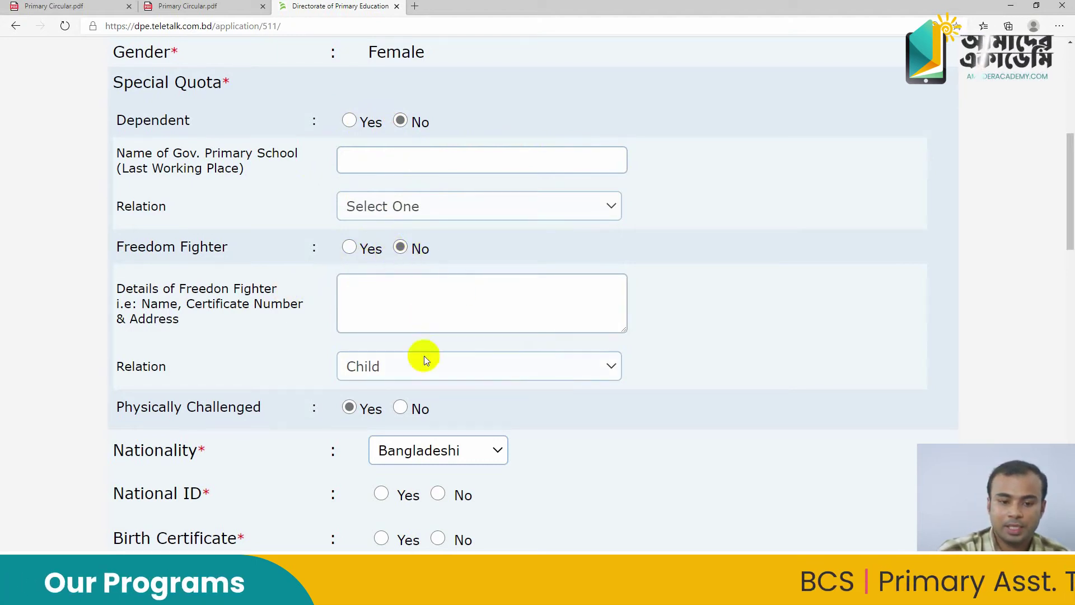
{"action": "left_click", "coordinate": [352, 247]}
{"action": "left_click", "coordinate": [400, 373]}
{"action": "left_click", "coordinate": [396, 389]}
{"action": "left_click", "coordinate": [400, 249]}
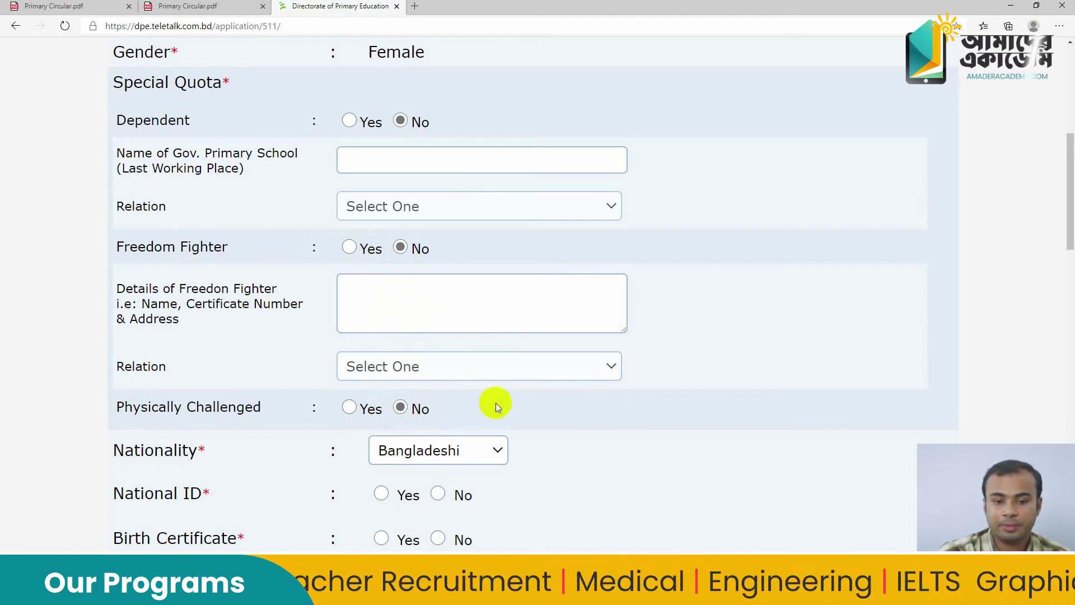
Answer National ID Yes and replace the autofilled number with the applicant's NID number
{"action": "scroll", "coordinate": [495, 403], "scroll_direction": "down", "scroll_amount": 5}
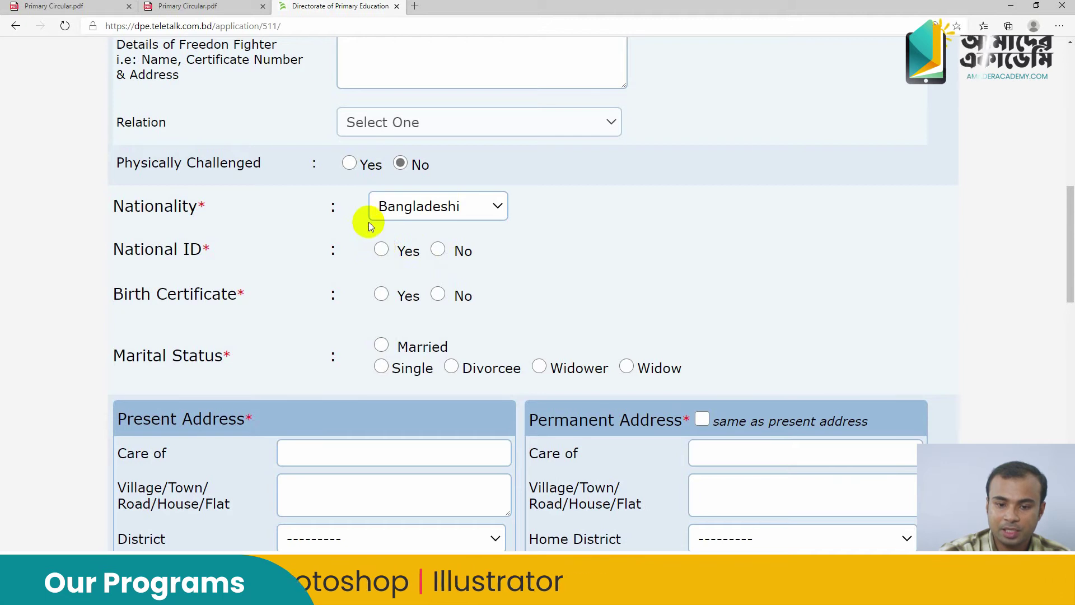
{"action": "left_click", "coordinate": [381, 249]}
{"action": "left_click", "coordinate": [604, 256]}
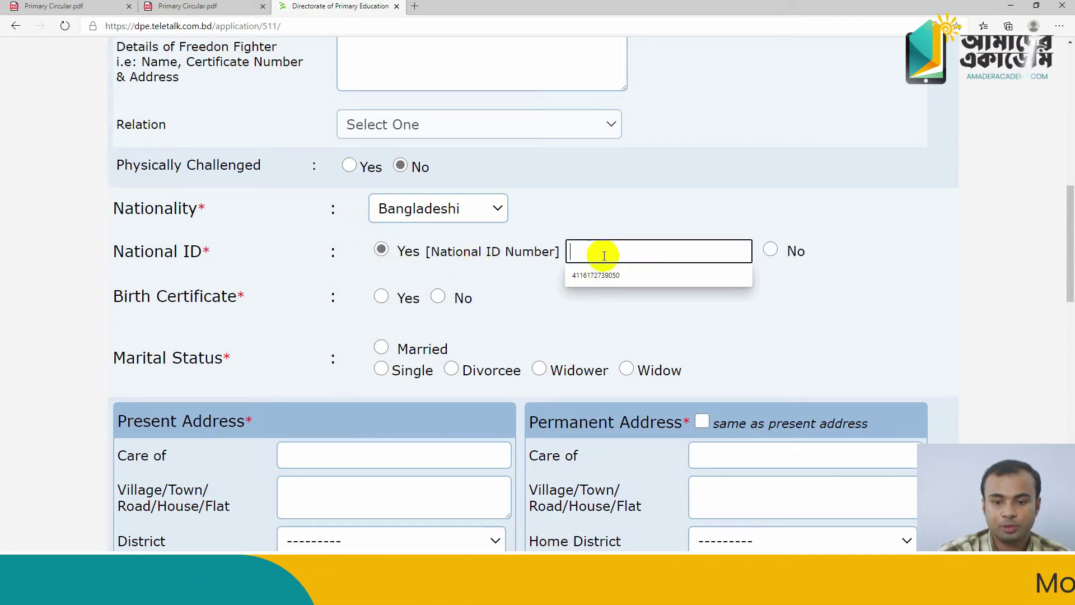
{"action": "left_click", "coordinate": [605, 274]}
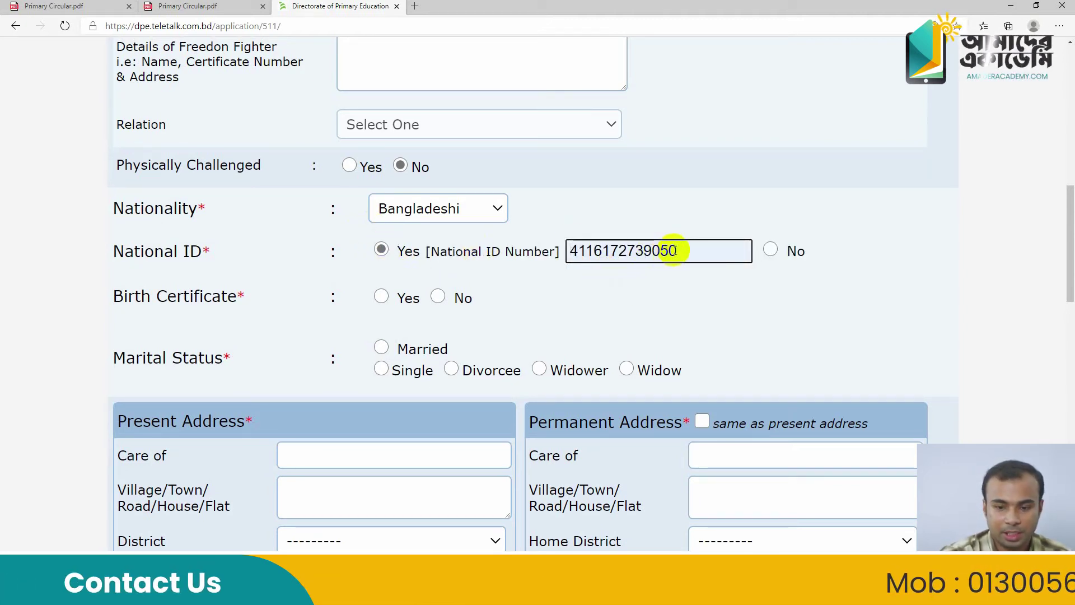
{"action": "left_click_drag", "start_coordinate": [674, 251], "coordinate": [557, 262]}
{"action": "key", "text": "BackSpace"}
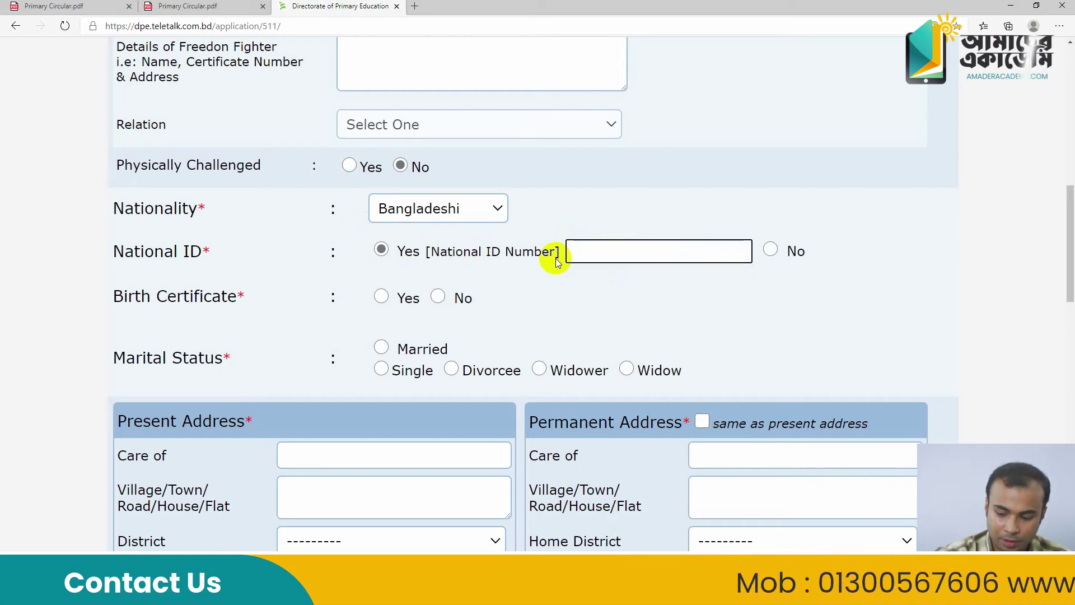
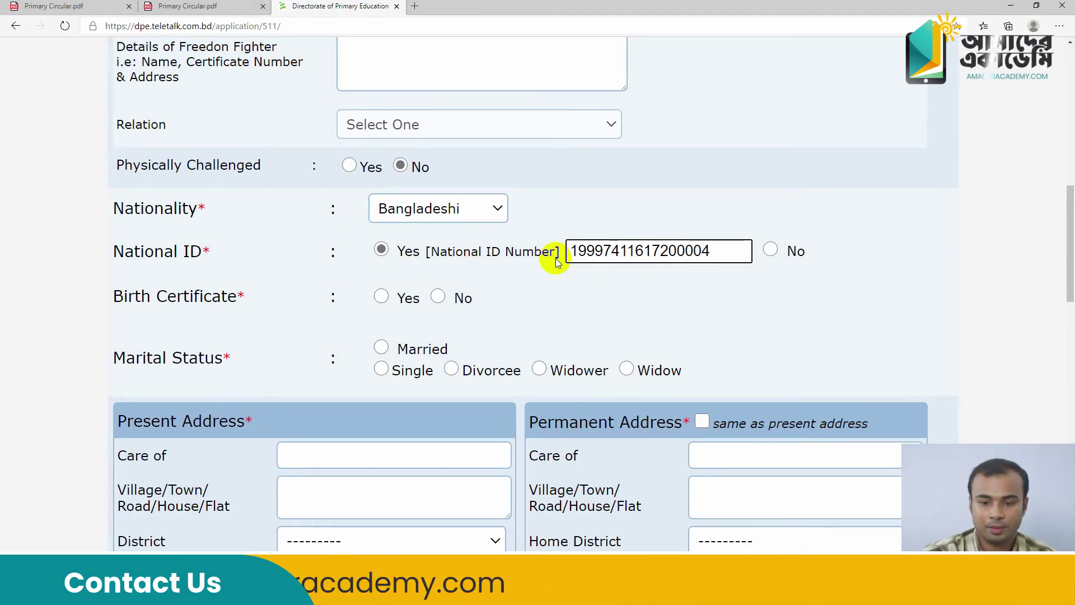
{"action": "key", "text": "Left"}
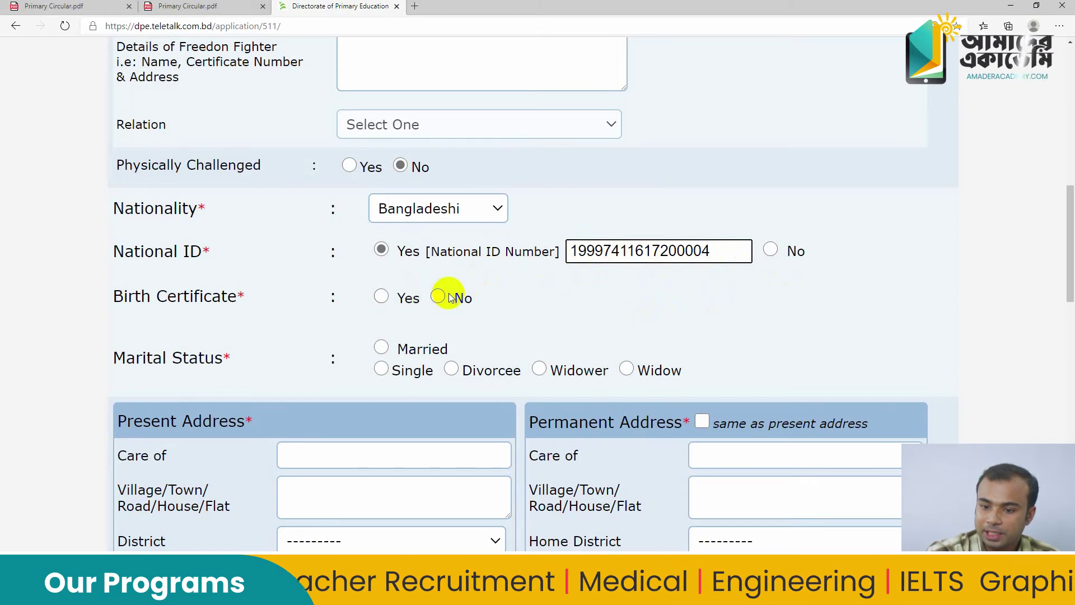
Answer Birth Certificate No, keep National ID Yes, and choose Married as marital status
{"action": "left_click", "coordinate": [772, 253]}
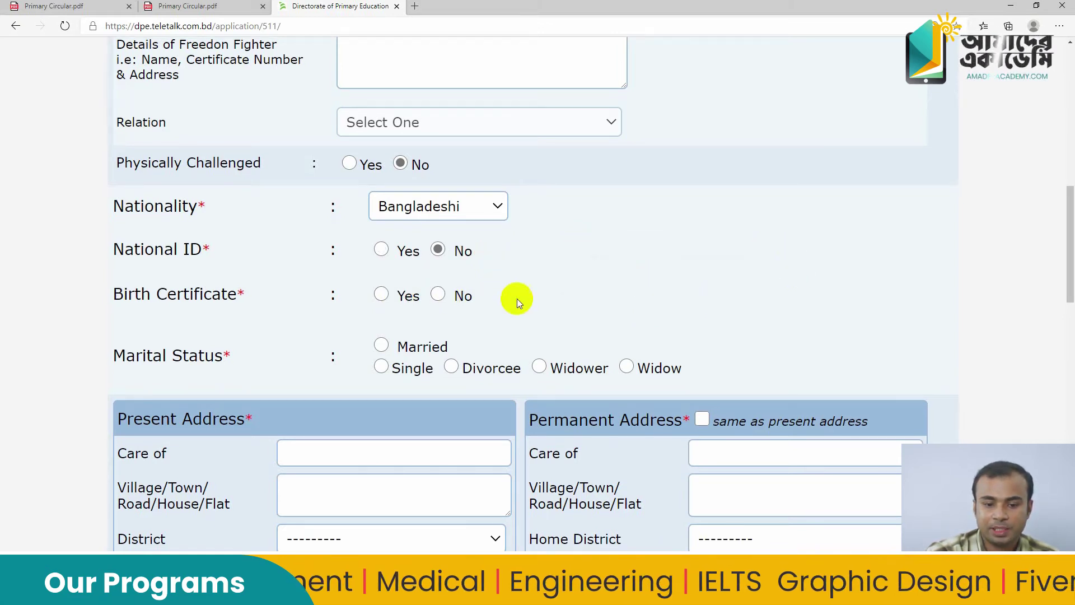
{"action": "left_click", "coordinate": [381, 294]}
{"action": "left_click", "coordinate": [665, 301]}
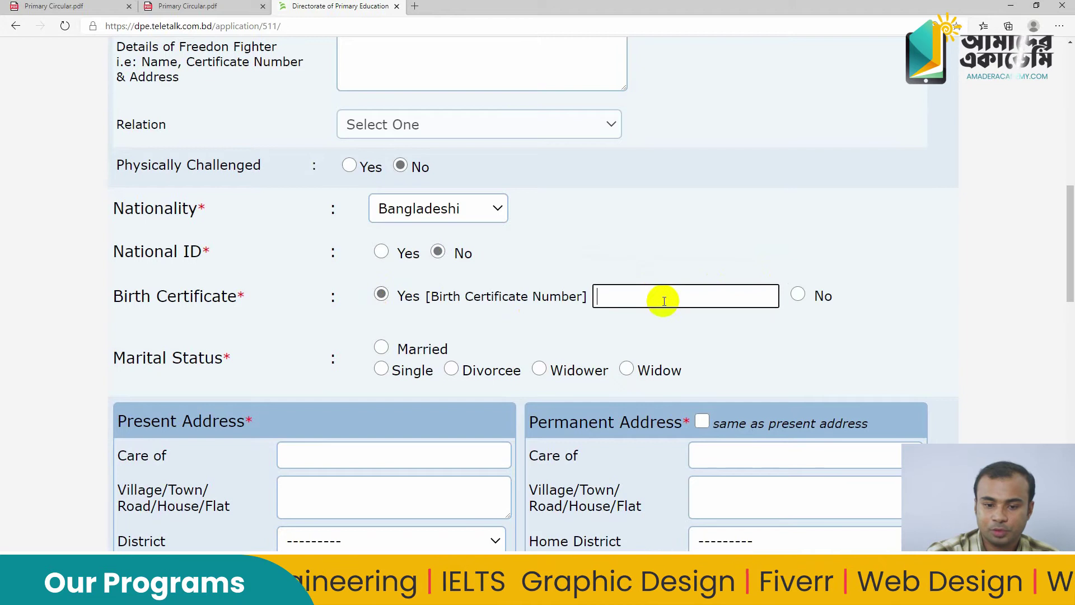
{"action": "left_click", "coordinate": [797, 295]}
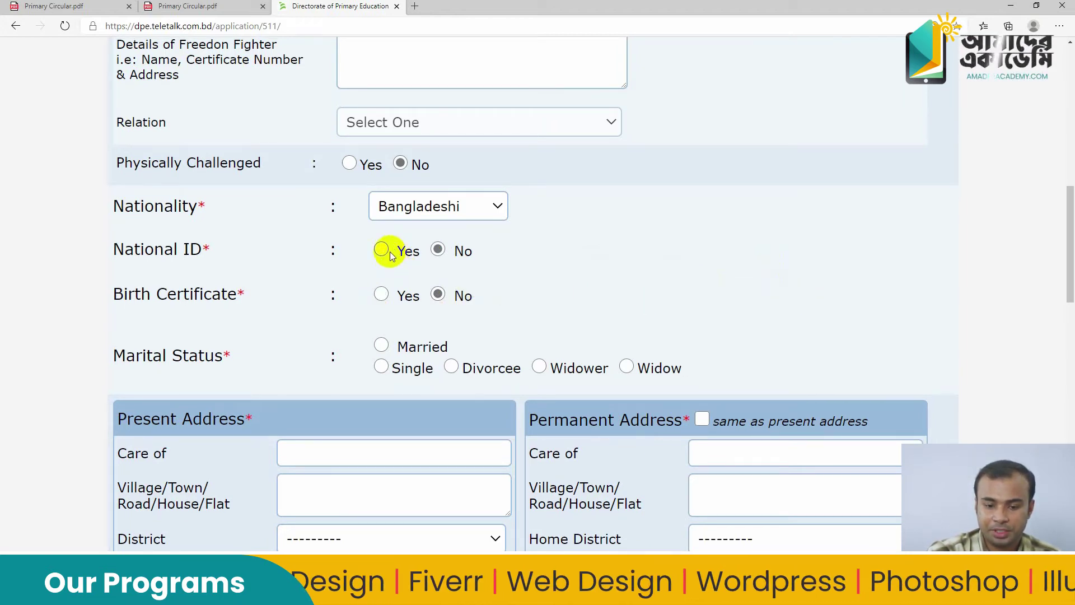
{"action": "left_click", "coordinate": [381, 249]}
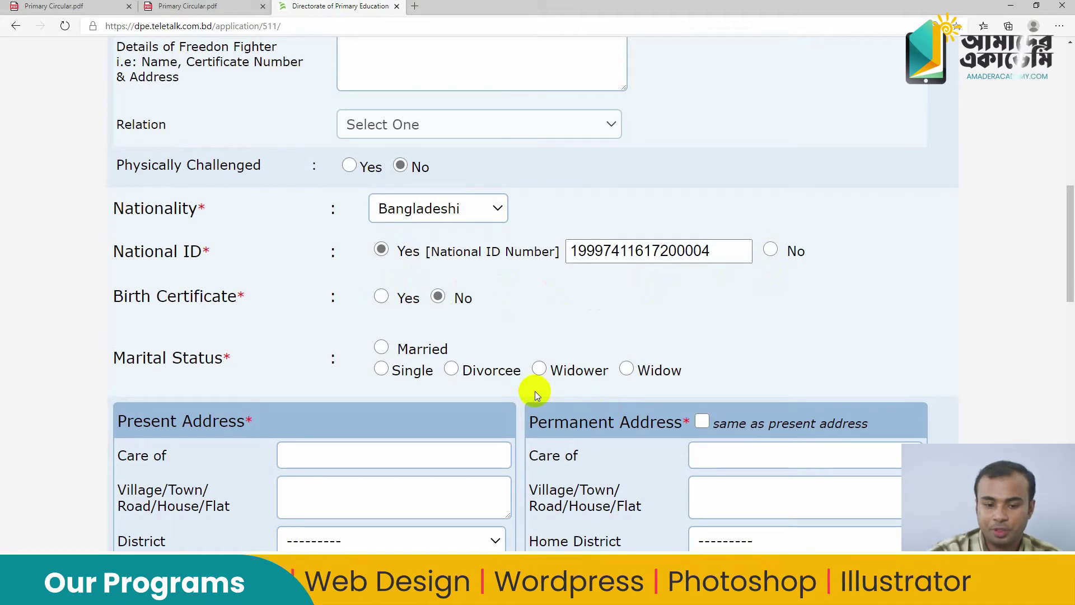
{"action": "left_click", "coordinate": [382, 347]}
{"action": "left_click", "coordinate": [611, 350]}
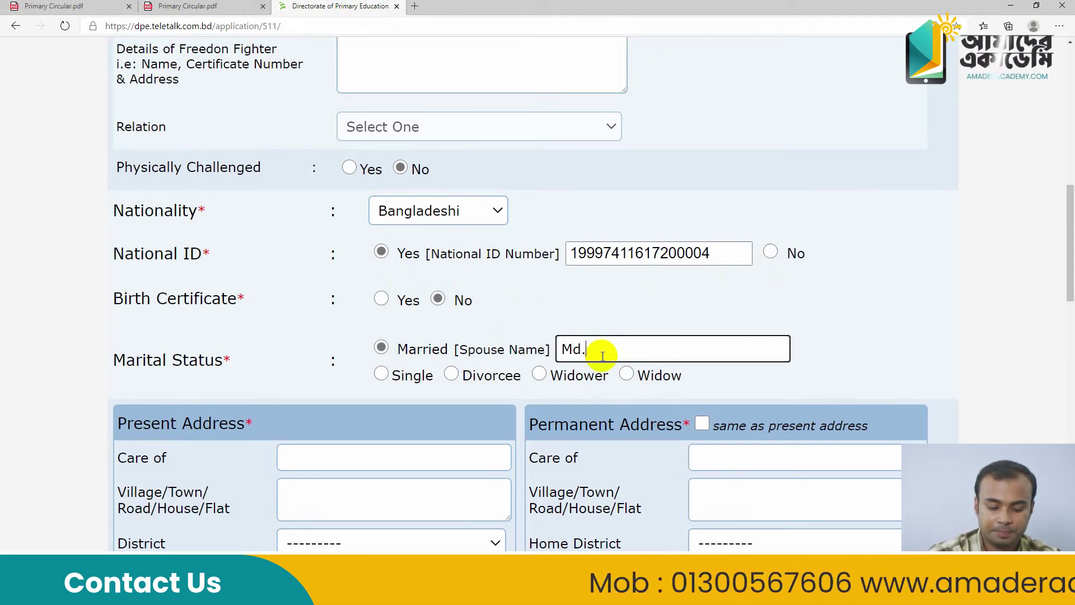
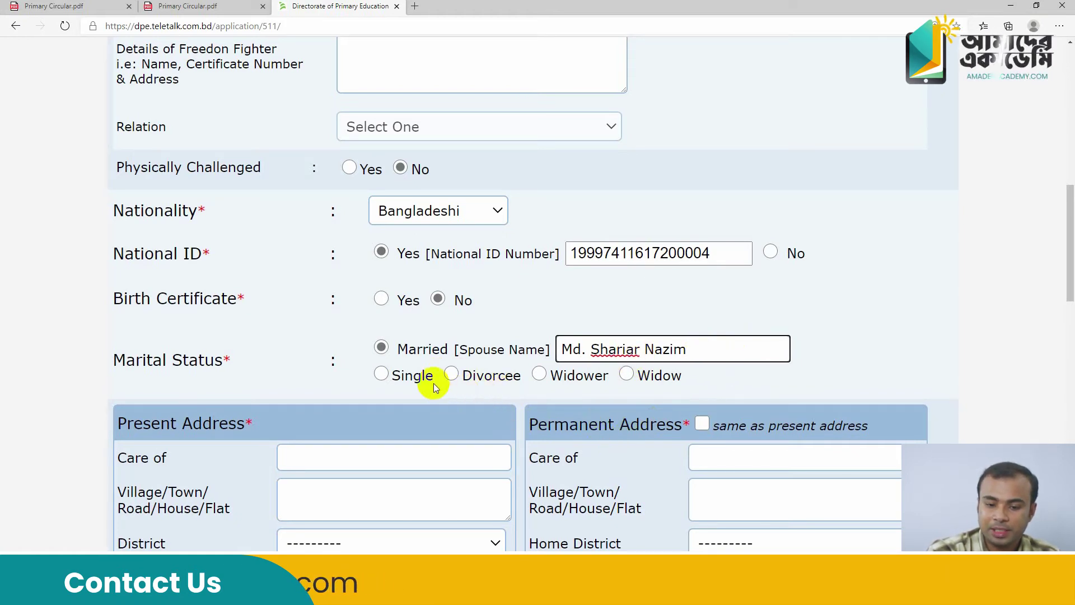
Type the spouse's name, then try the other statuses and settle on Single
{"action": "left_click", "coordinate": [391, 378]}
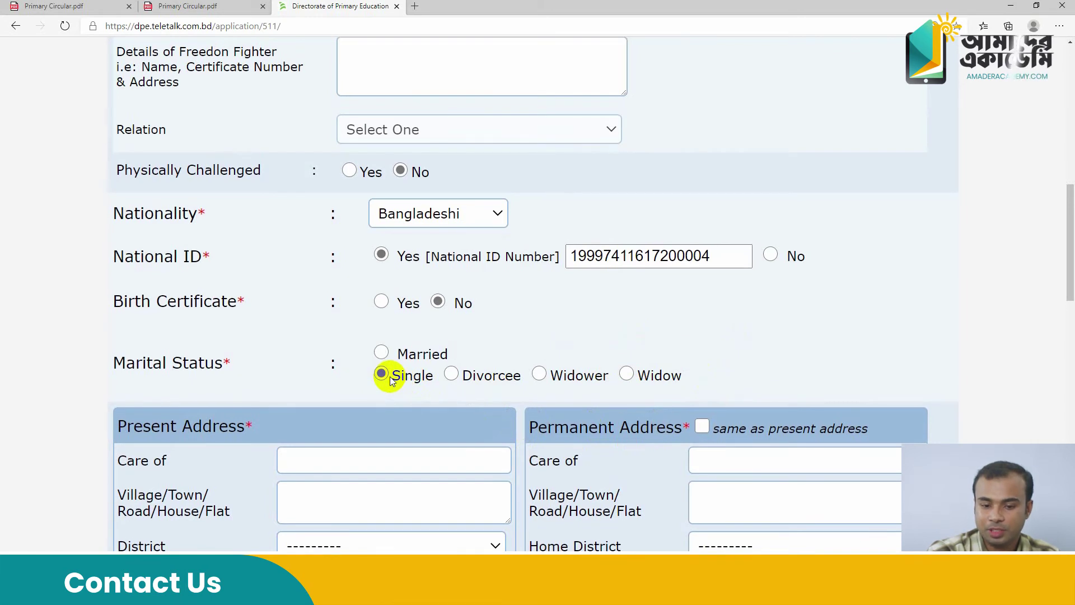
{"action": "left_click", "coordinate": [452, 375]}
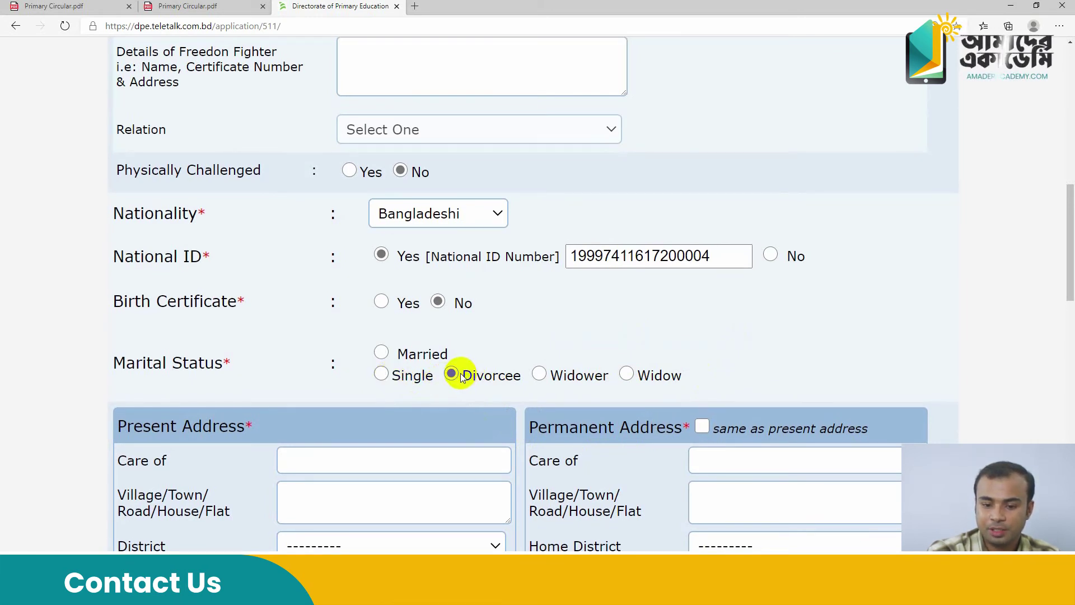
{"action": "left_click", "coordinate": [540, 374]}
{"action": "left_click", "coordinate": [626, 375]}
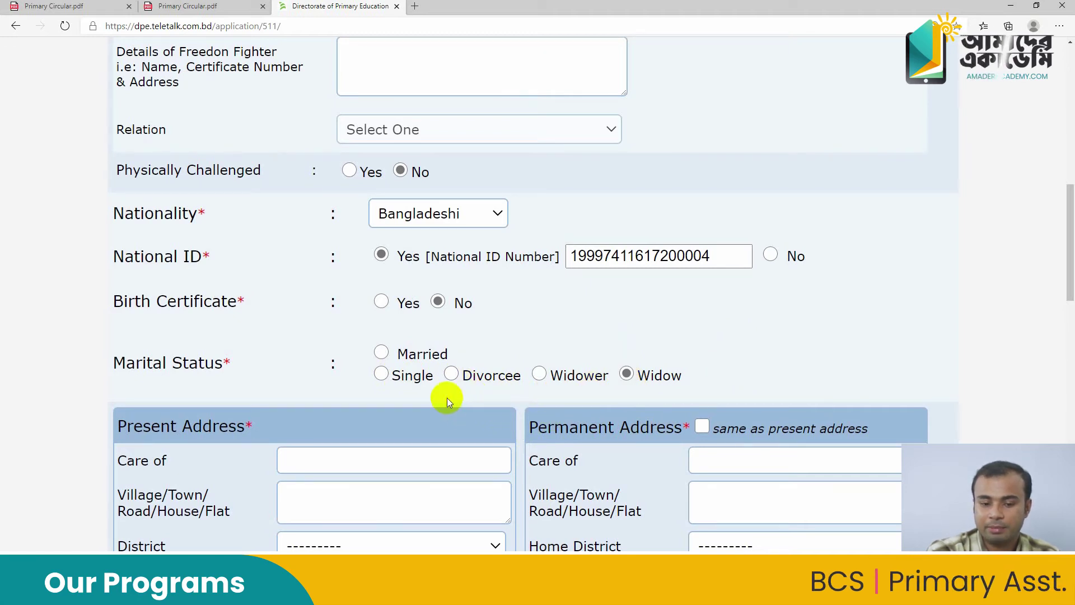
{"action": "left_click", "coordinate": [382, 375]}
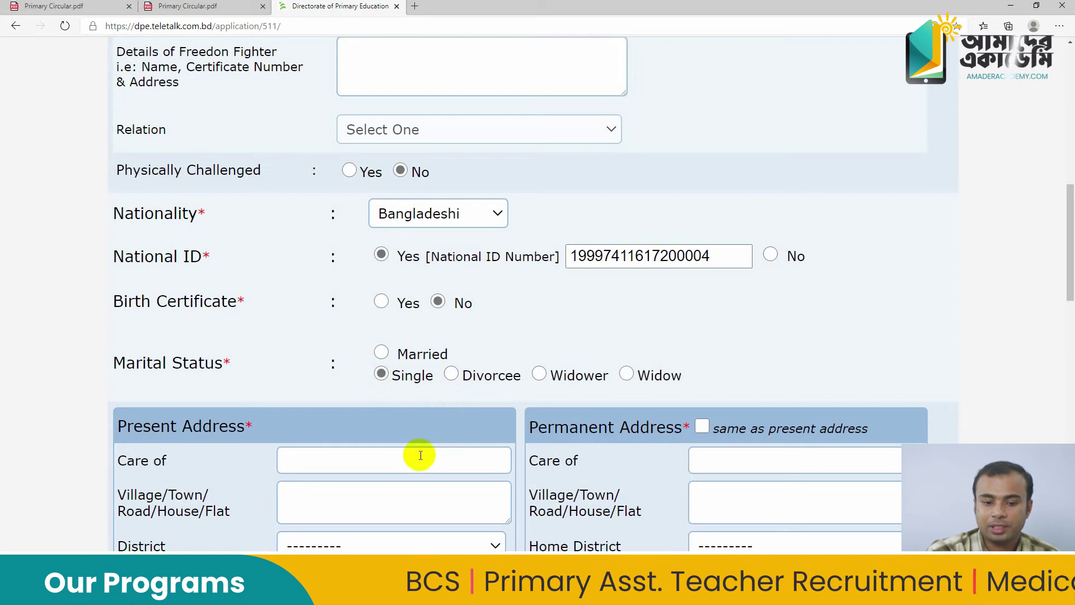
Enter the guardian's name as present-address care-of and type the village name
{"action": "scroll", "coordinate": [417, 447], "scroll_direction": "down", "scroll_amount": 1}
{"action": "scroll", "coordinate": [363, 384], "scroll_direction": "down", "scroll_amount": 2}
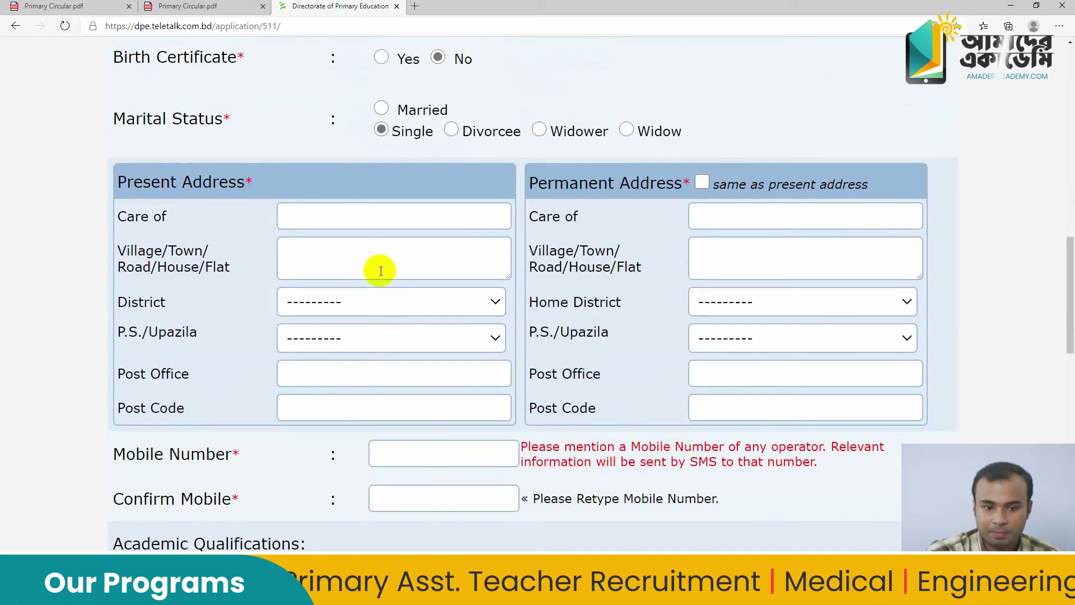
{"action": "left_click", "coordinate": [367, 219]}
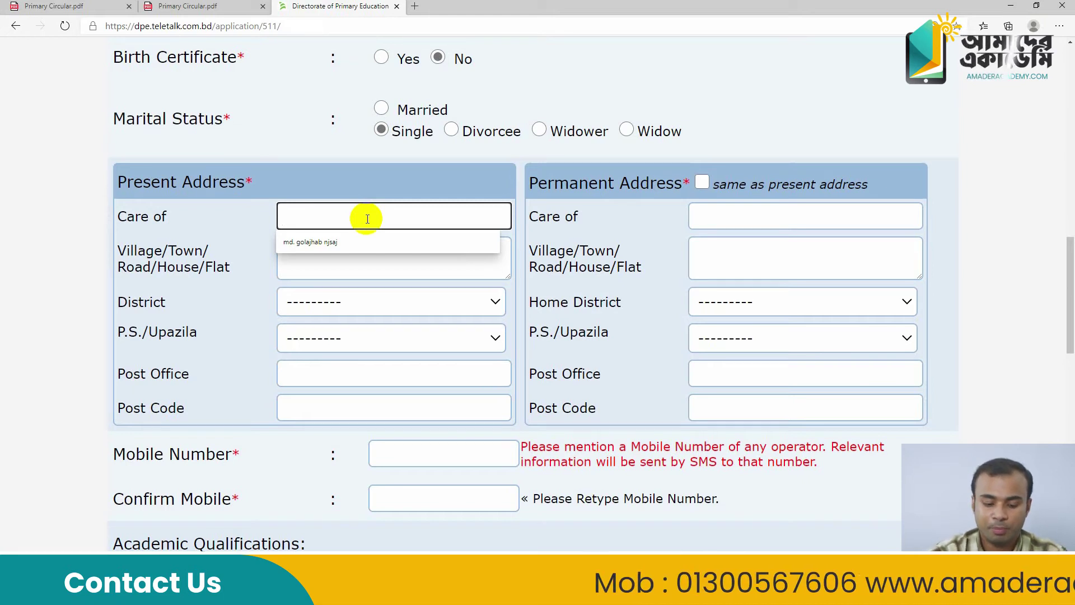
{"action": "type", "text": "G"}
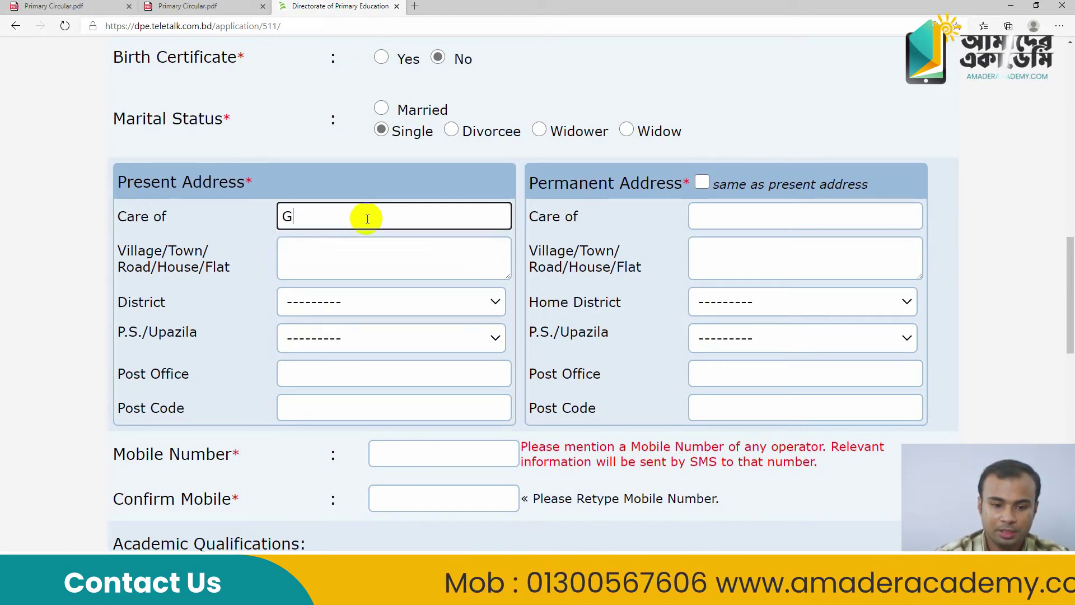
{"action": "type", "text": "ilam"}
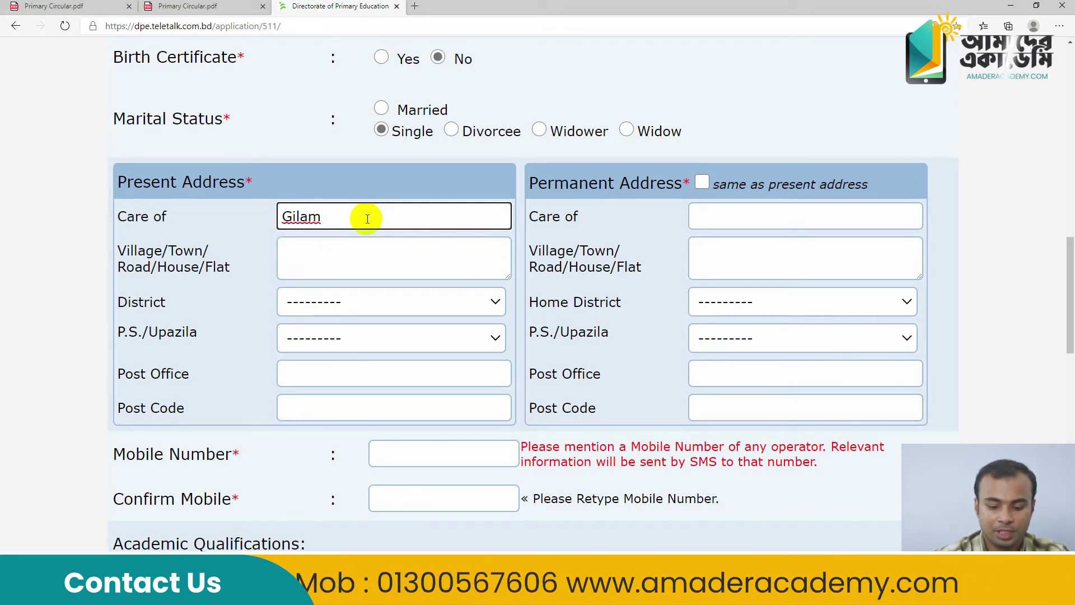
{"action": "key", "text": "BackSpace"}
{"action": "key", "text": "BackSpace"}
{"action": "key", "text": "BackSpace"}
{"action": "key", "text": "BackSpace"}
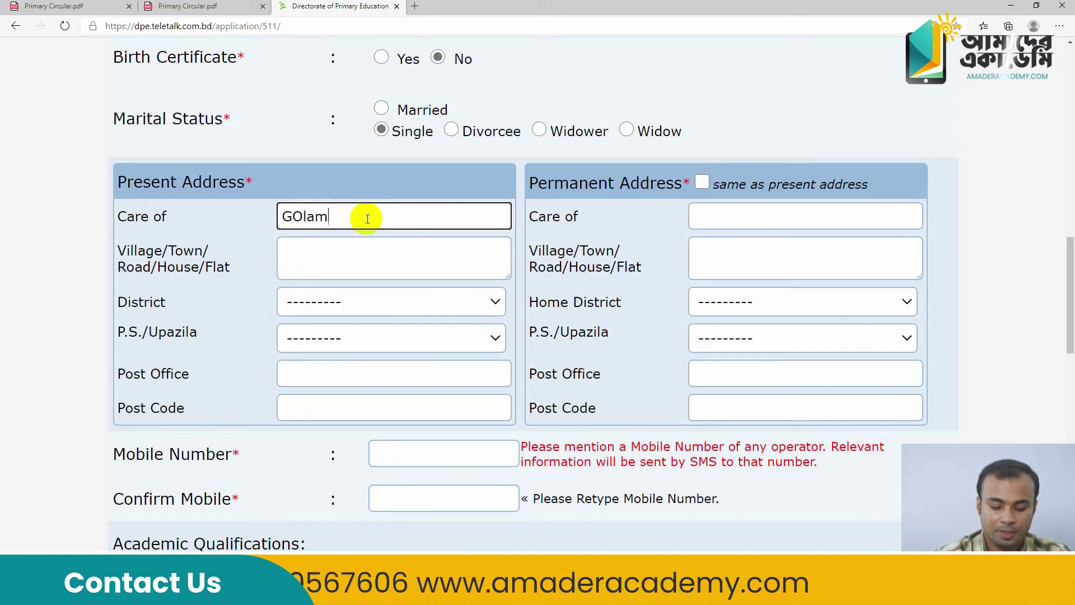
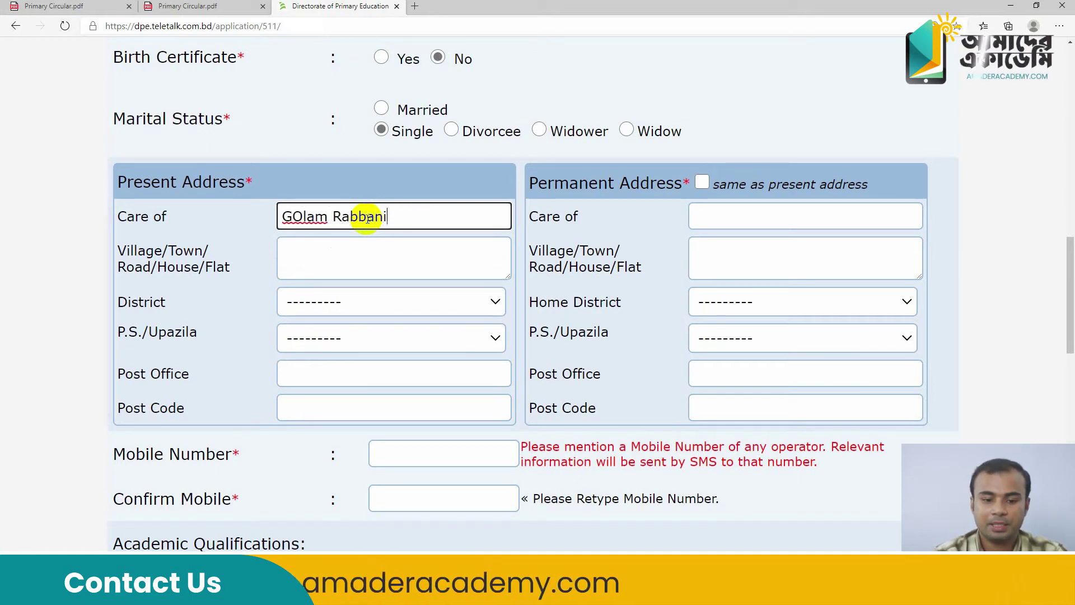
{"action": "left_click", "coordinate": [308, 271]}
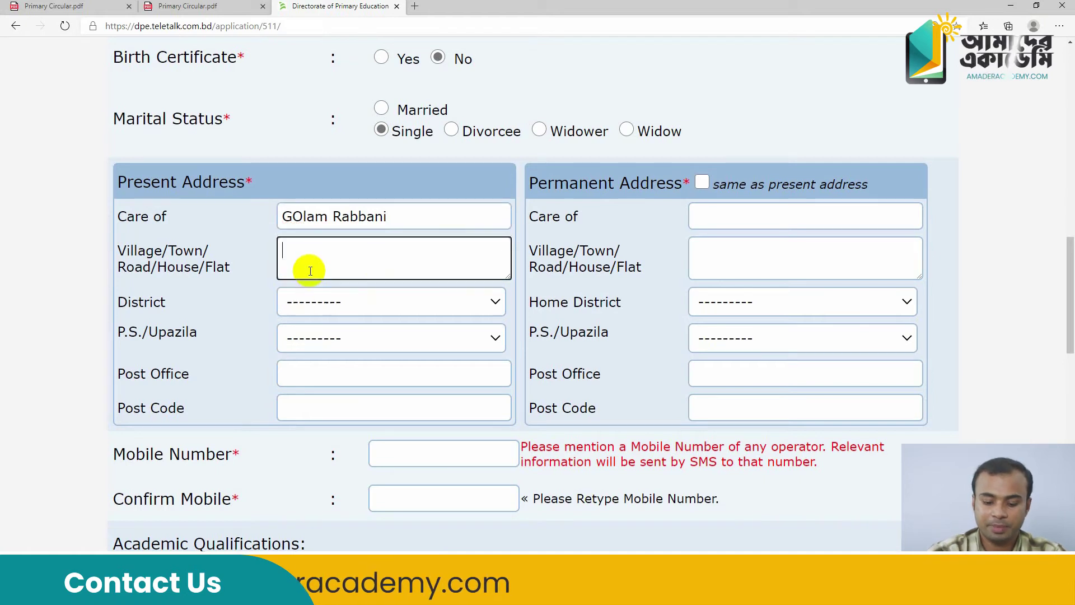
{"action": "type", "text": "M"}
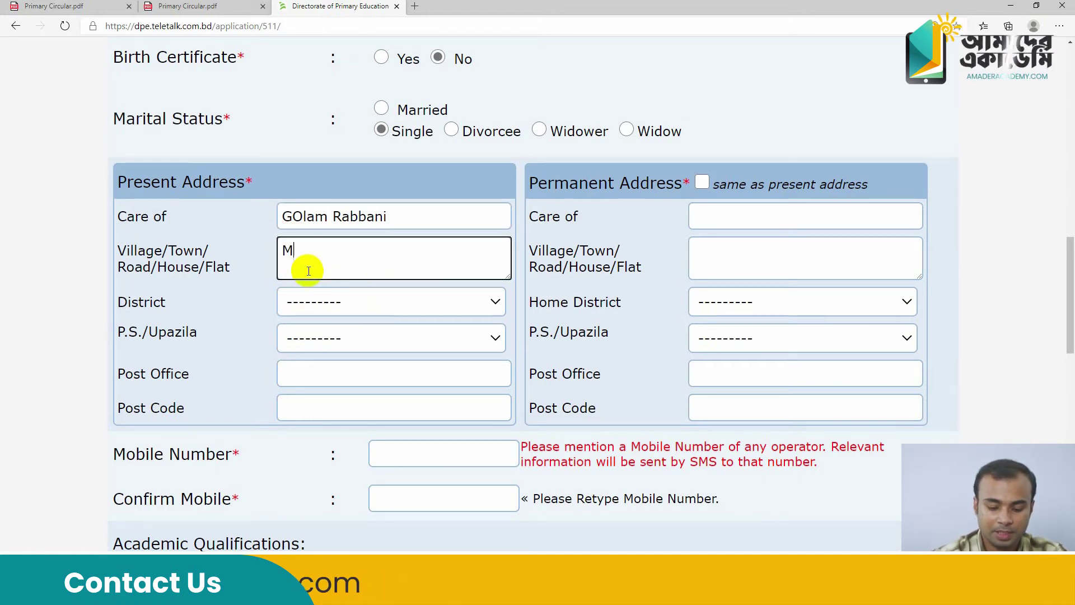
{"action": "type", "text": "onohorpur"}
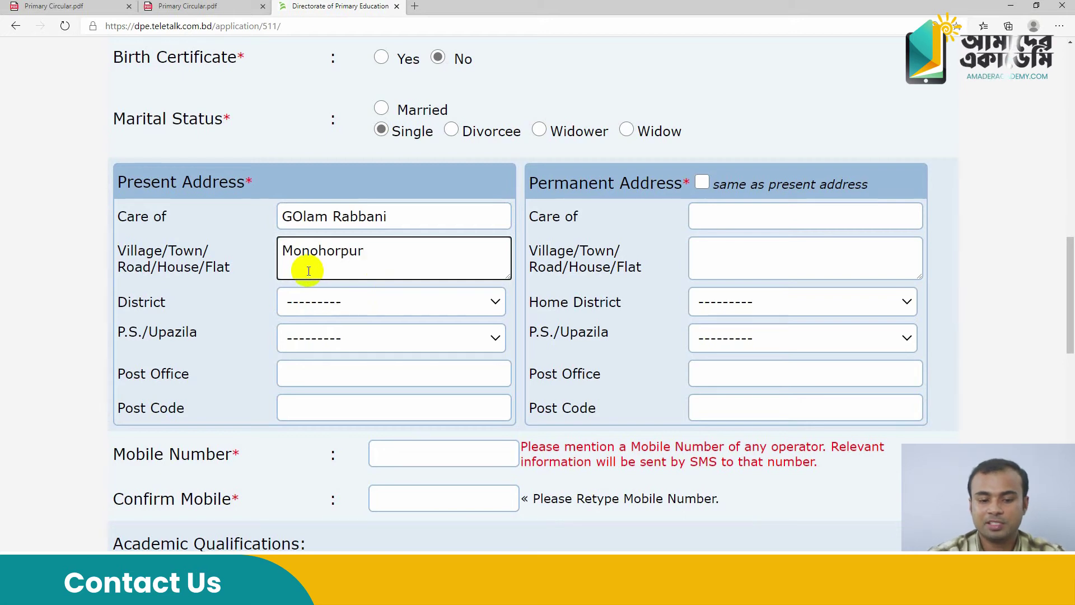
Select the present-address district and P.S./Upazila from the dropdowns
{"action": "left_click", "coordinate": [393, 311]}
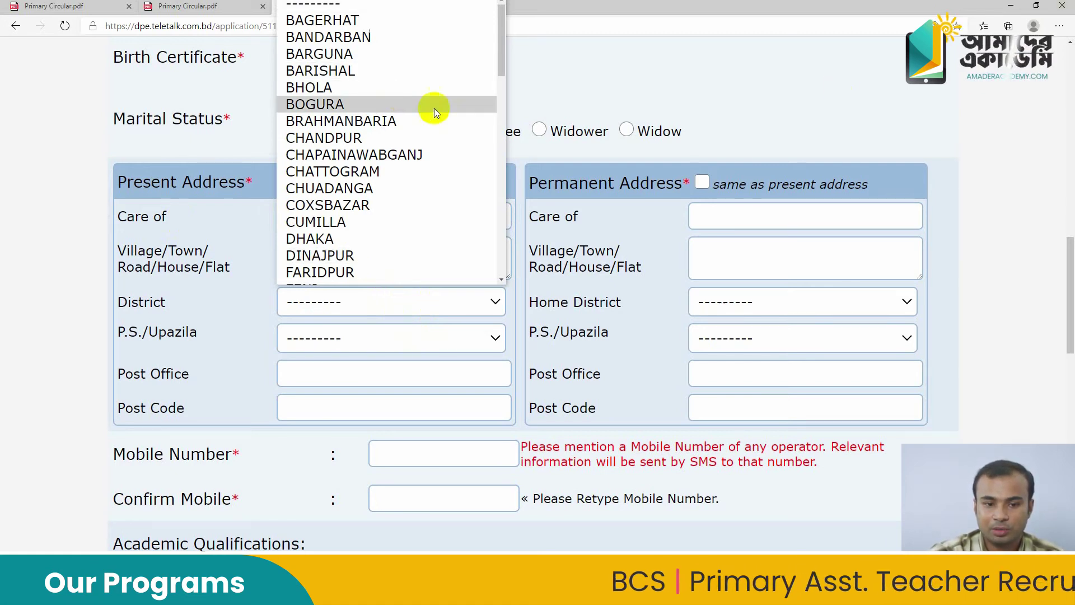
{"action": "scroll", "coordinate": [392, 73], "scroll_direction": "down", "scroll_amount": 6}
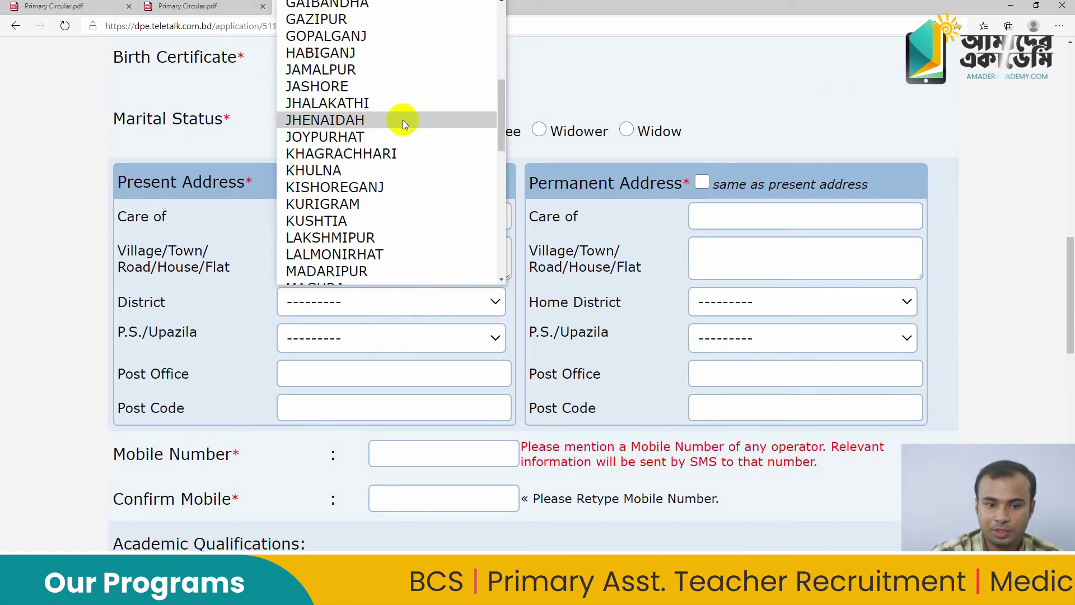
{"action": "type", "text": "jas"}
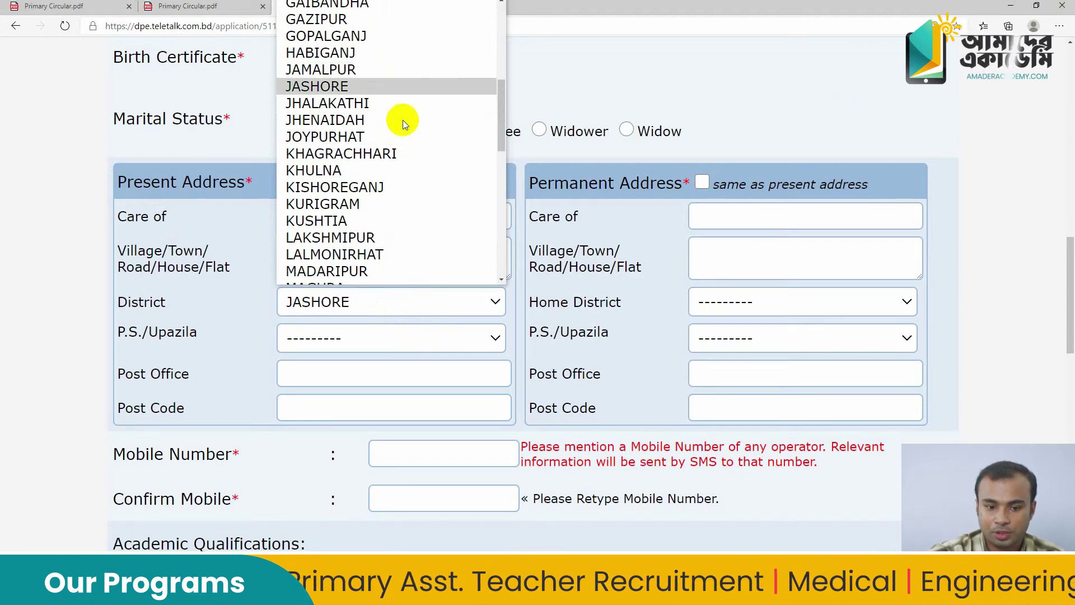
{"action": "key", "text": "Up"}
{"action": "key", "text": "Up"}
{"action": "key", "text": "Down"}
{"action": "key", "text": "Down"}
{"action": "key", "text": "Return"}
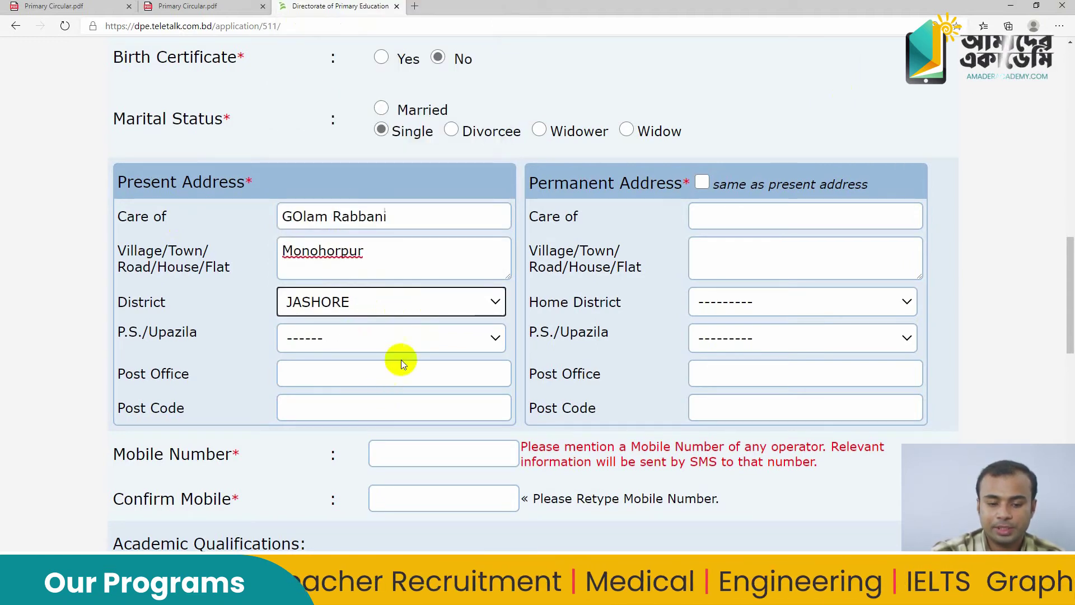
{"action": "left_click", "coordinate": [416, 338]}
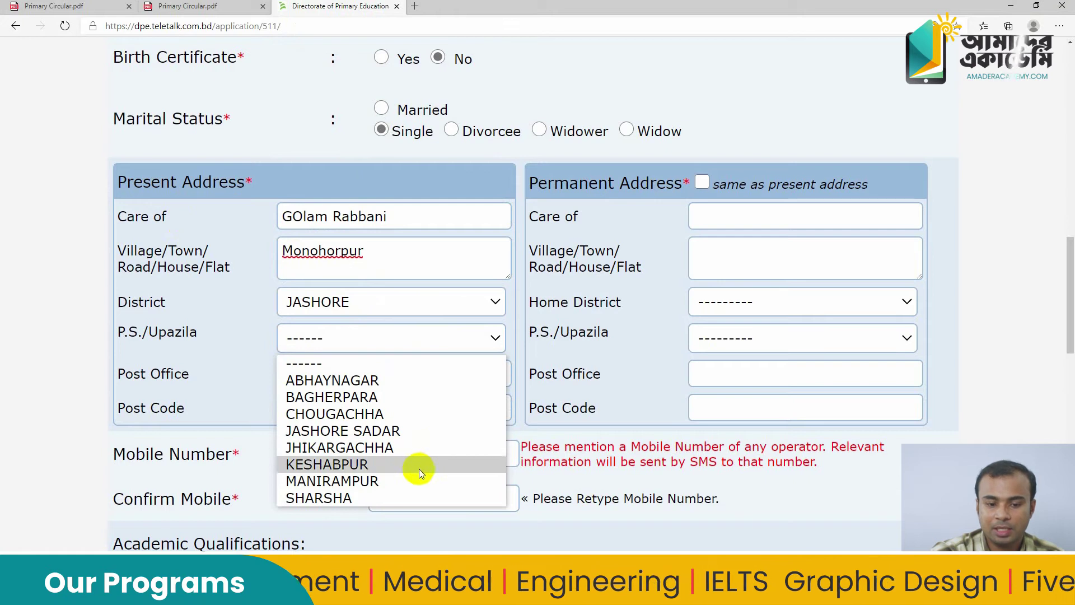
{"action": "left_click", "coordinate": [421, 480]}
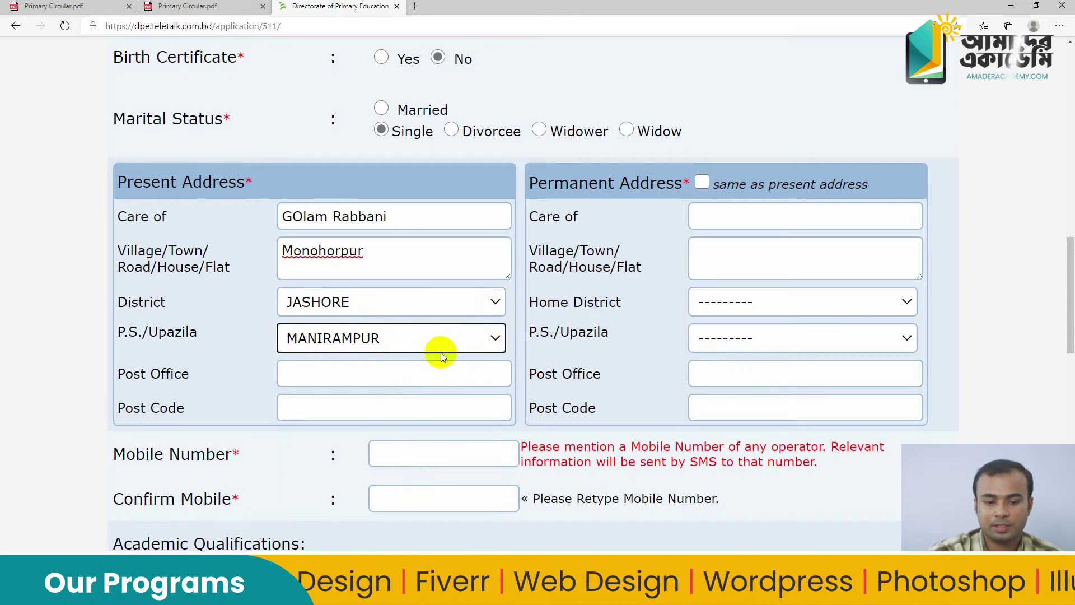
Fill in the present-address post office and post code
{"action": "left_click", "coordinate": [390, 379]}
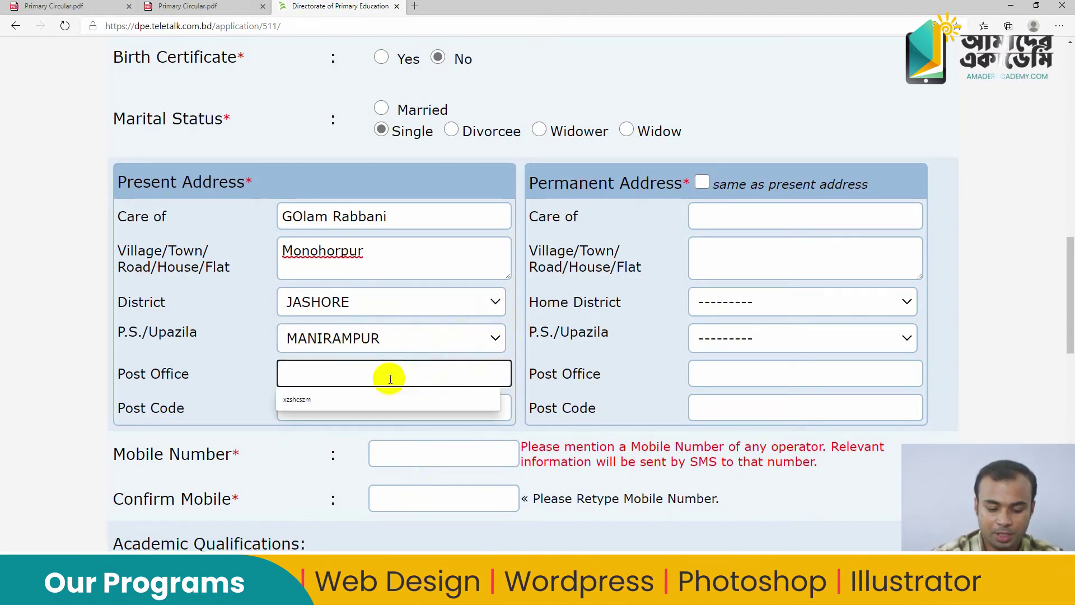
{"action": "type", "text": "Monohorpur"}
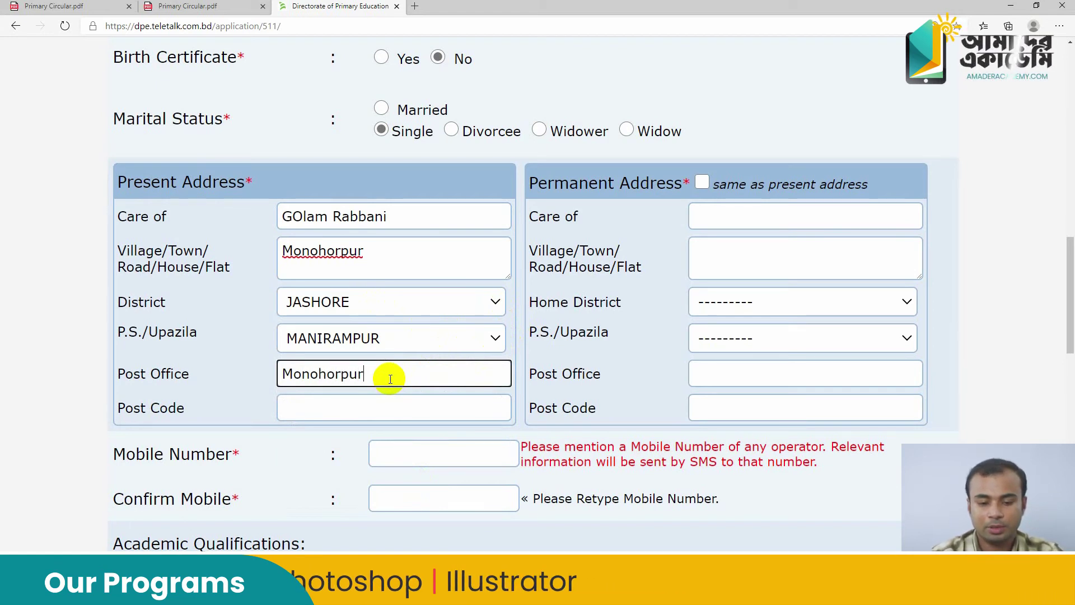
{"action": "left_click", "coordinate": [396, 408]}
{"action": "type", "text": "7440"}
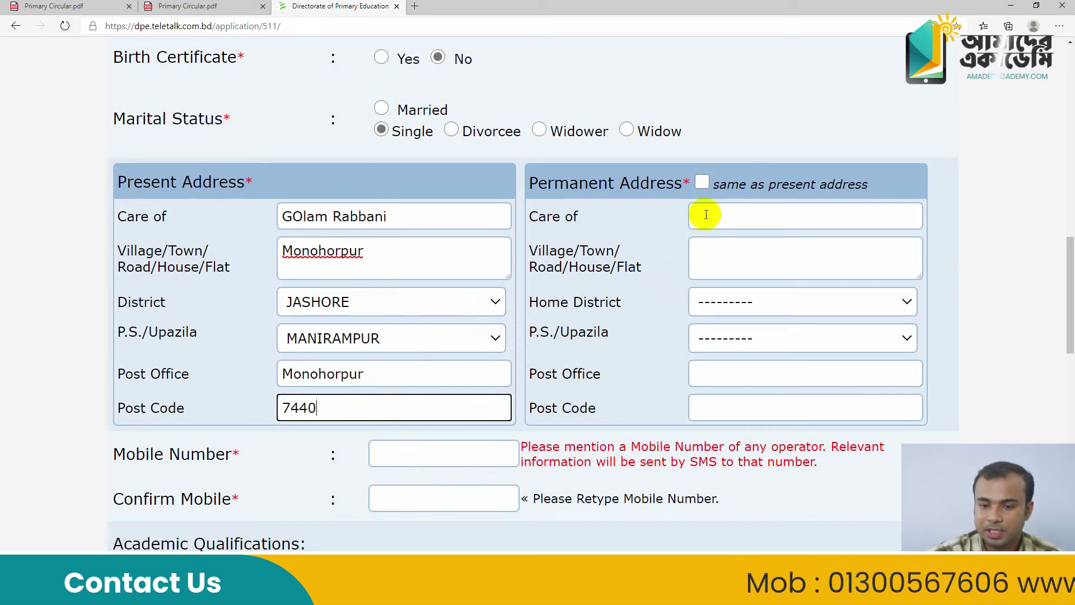
Tick 'same as present address' so Permanent Address copies the present address details
{"action": "left_click", "coordinate": [702, 184]}
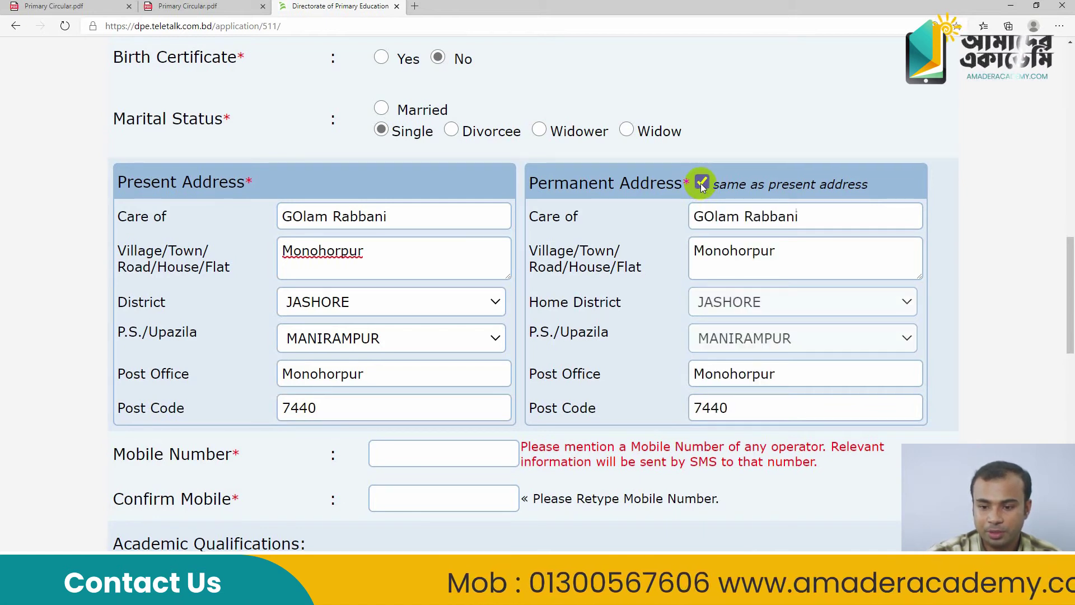
{"action": "left_click", "coordinate": [701, 185]}
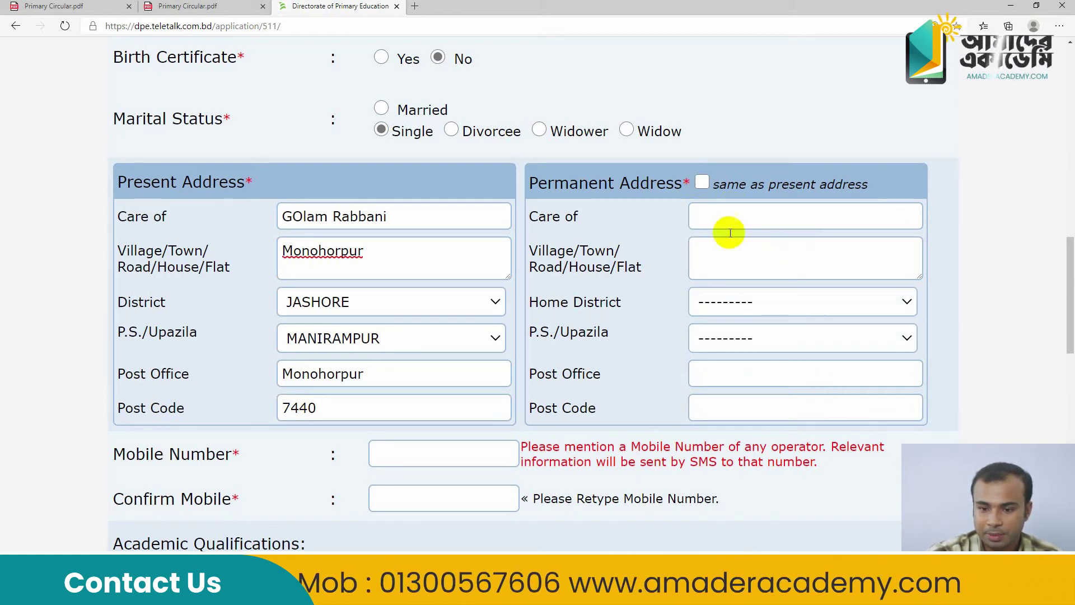
{"action": "left_click", "coordinate": [702, 183]}
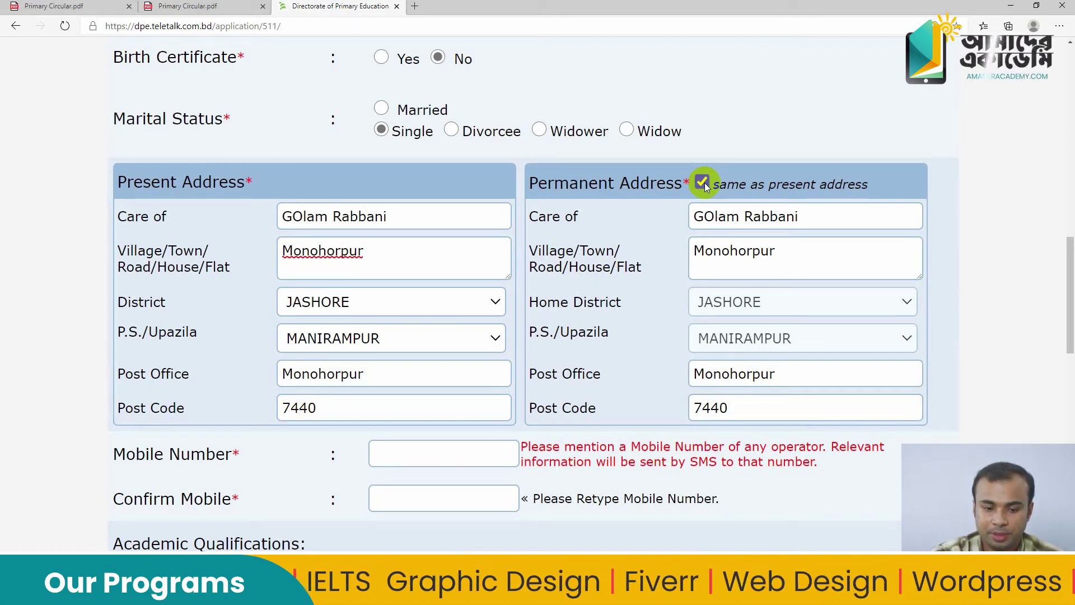
{"action": "scroll", "coordinate": [696, 213], "scroll_direction": "down", "scroll_amount": 3}
Type the applicant's mobile number and retype it in the Confirm Mobile field
{"action": "left_click", "coordinate": [442, 297]}
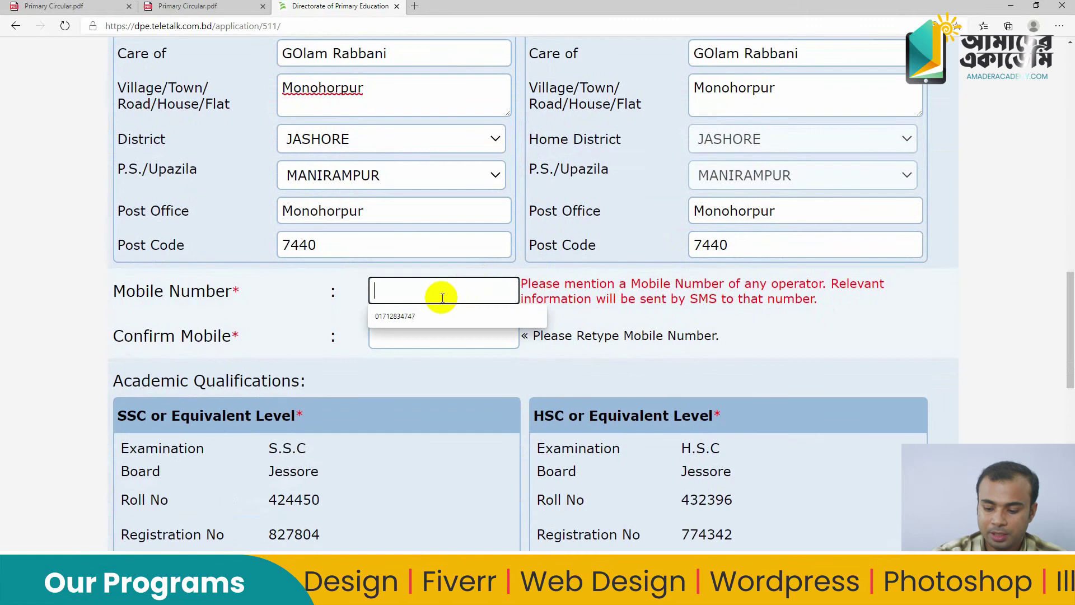
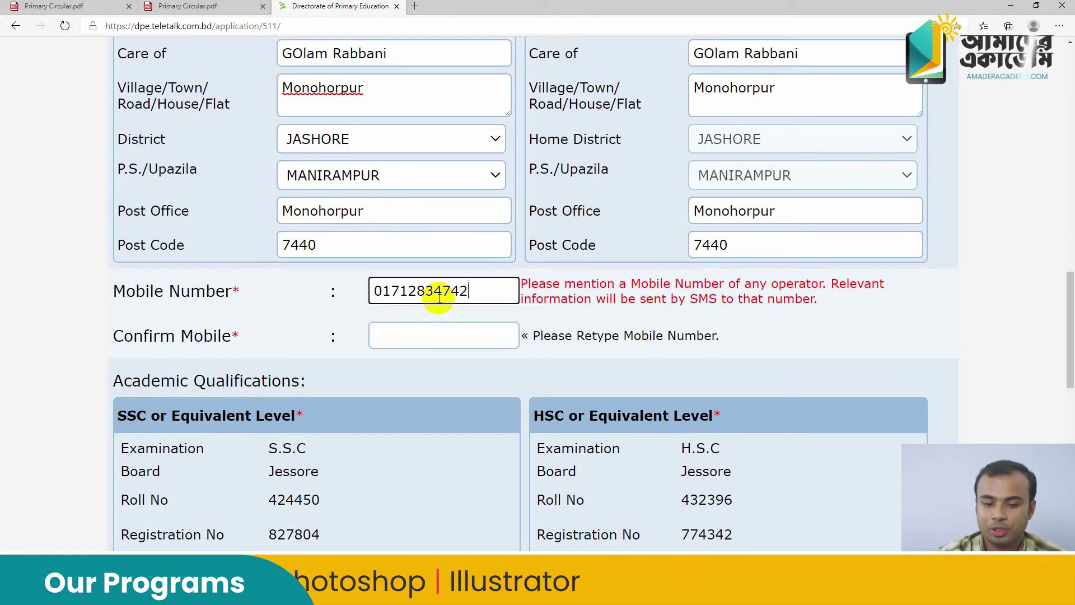
{"action": "left_click", "coordinate": [480, 334]}
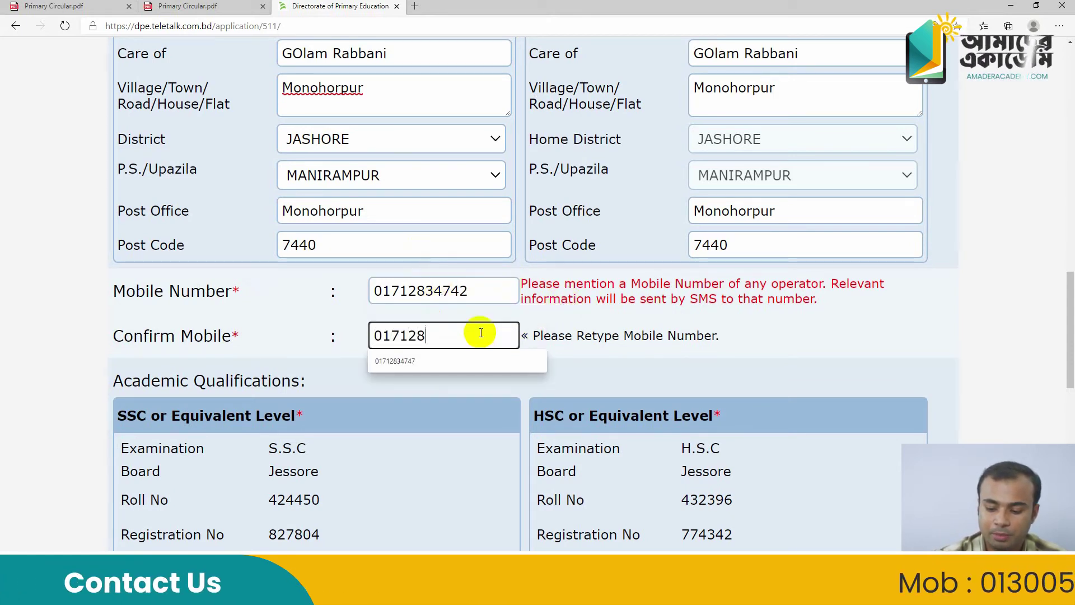
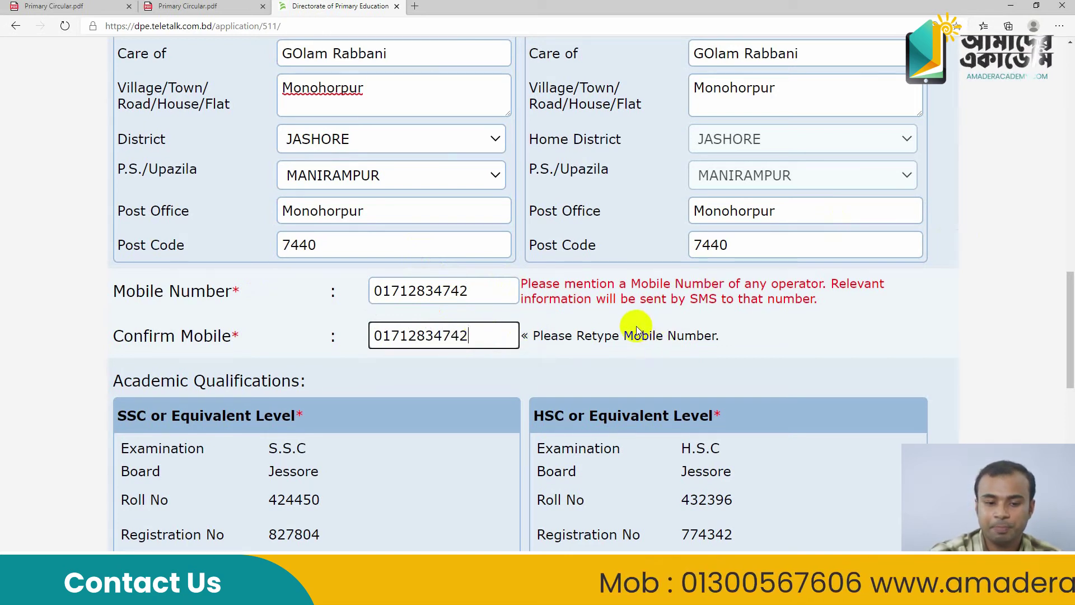
Choose Honours as the Graduation Level examination
{"action": "scroll", "coordinate": [636, 329], "scroll_direction": "down", "scroll_amount": 5}
{"action": "scroll", "coordinate": [473, 306], "scroll_direction": "down", "scroll_amount": 2}
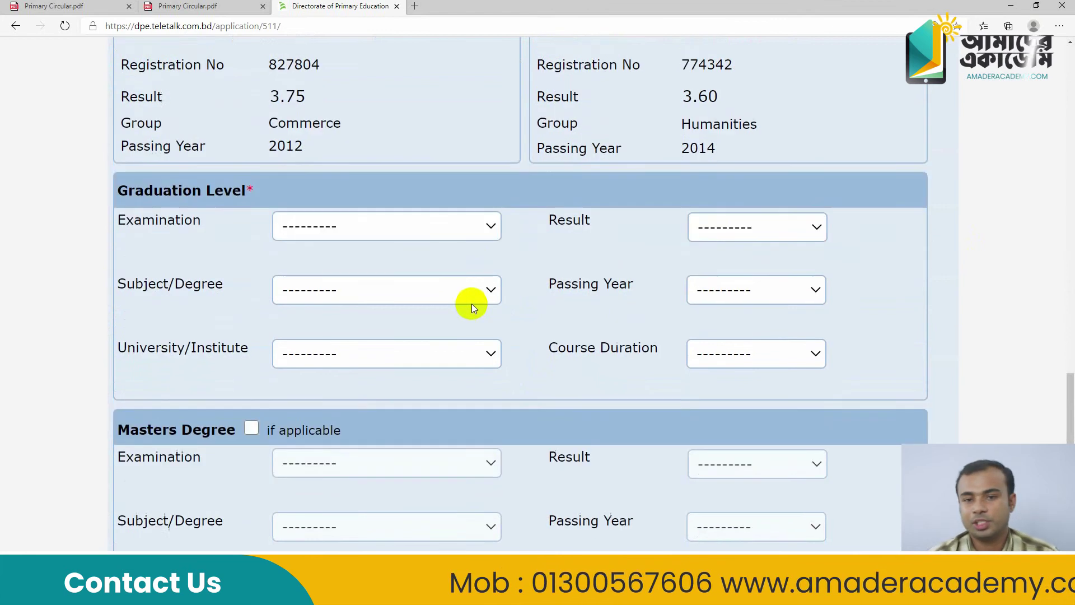
{"action": "scroll", "coordinate": [471, 303], "scroll_direction": "down", "scroll_amount": 1}
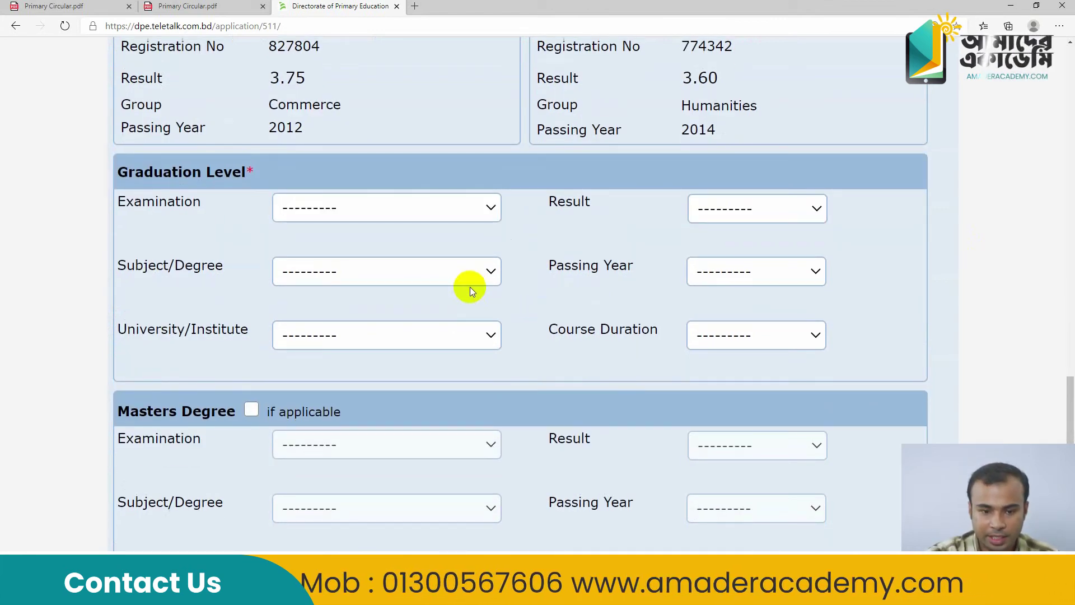
{"action": "left_click", "coordinate": [449, 212]}
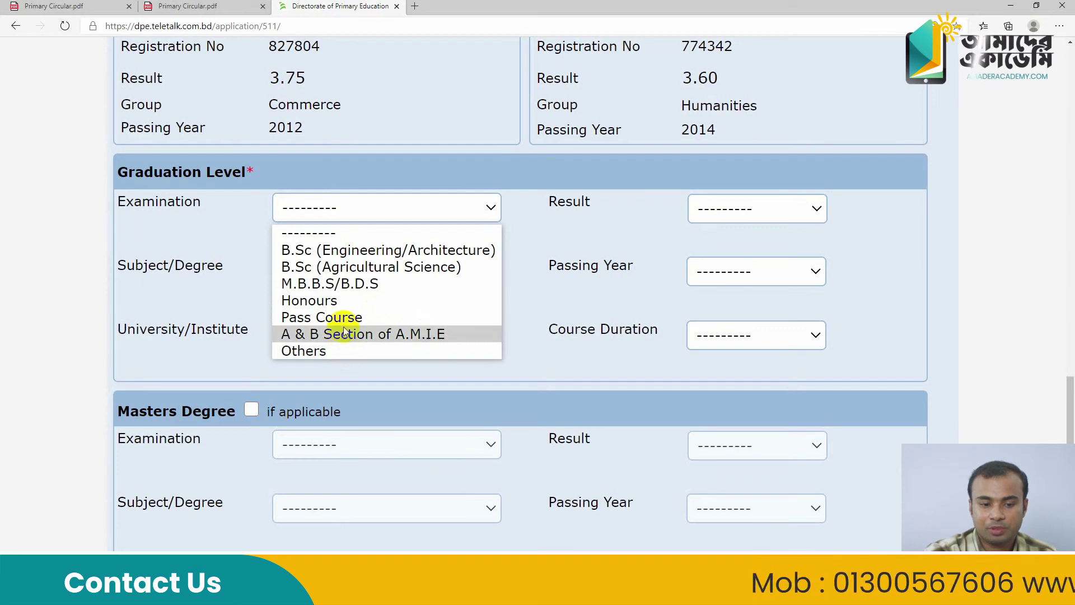
{"action": "left_click", "coordinate": [342, 306]}
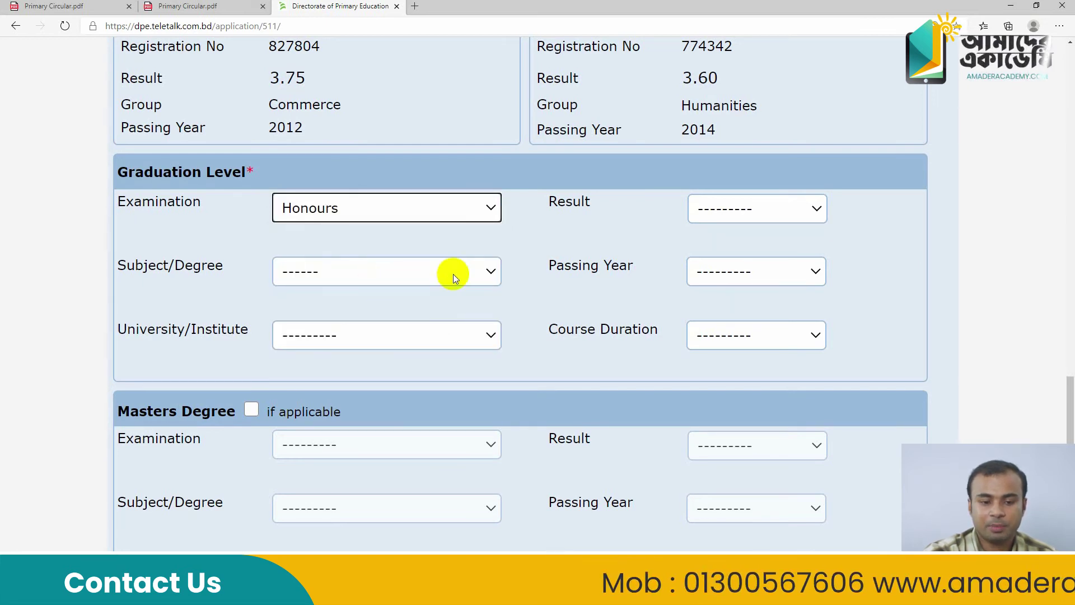
Set subject 'Political Science/Govt. and Politics' and university 'National University'
{"action": "left_click", "coordinate": [473, 271]}
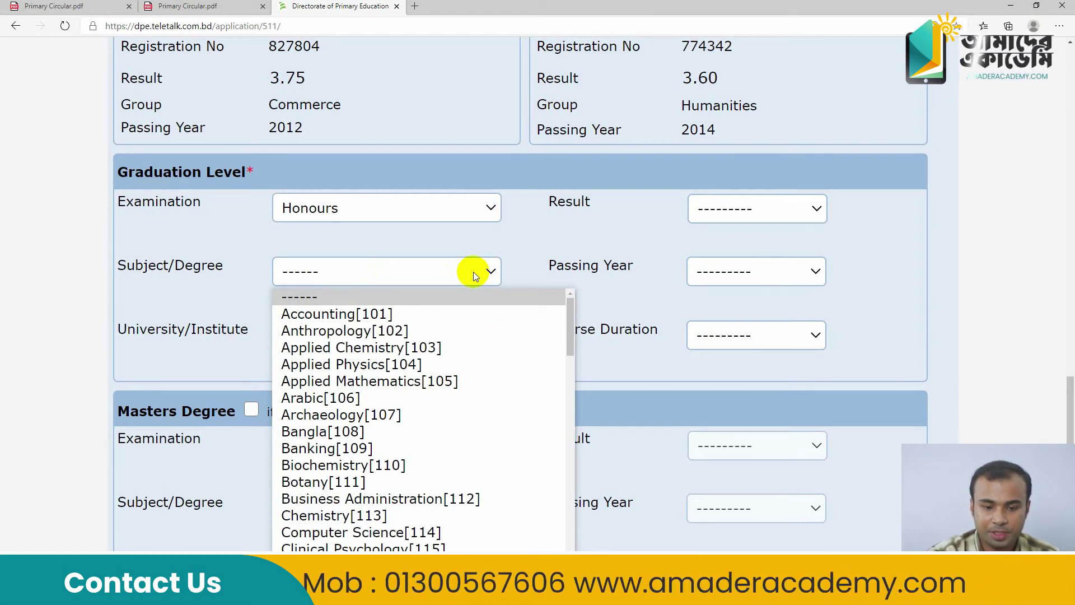
{"action": "key", "text": "p"}
{"action": "key", "text": "p"}
{"action": "key", "text": "p"}
{"action": "key", "text": "p"}
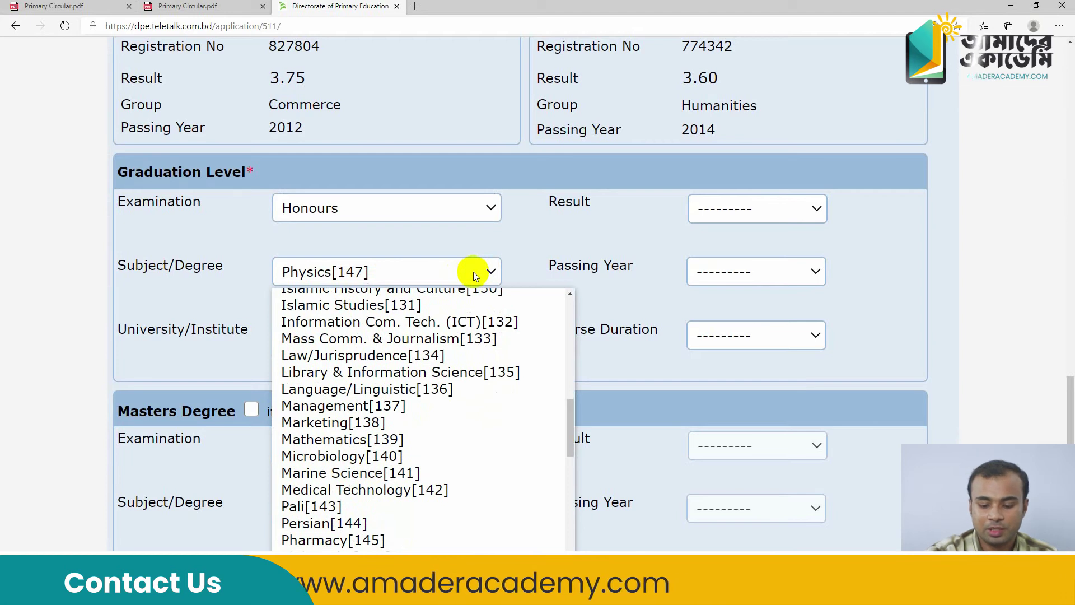
{"action": "key", "text": "p"}
{"action": "key", "text": "Return"}
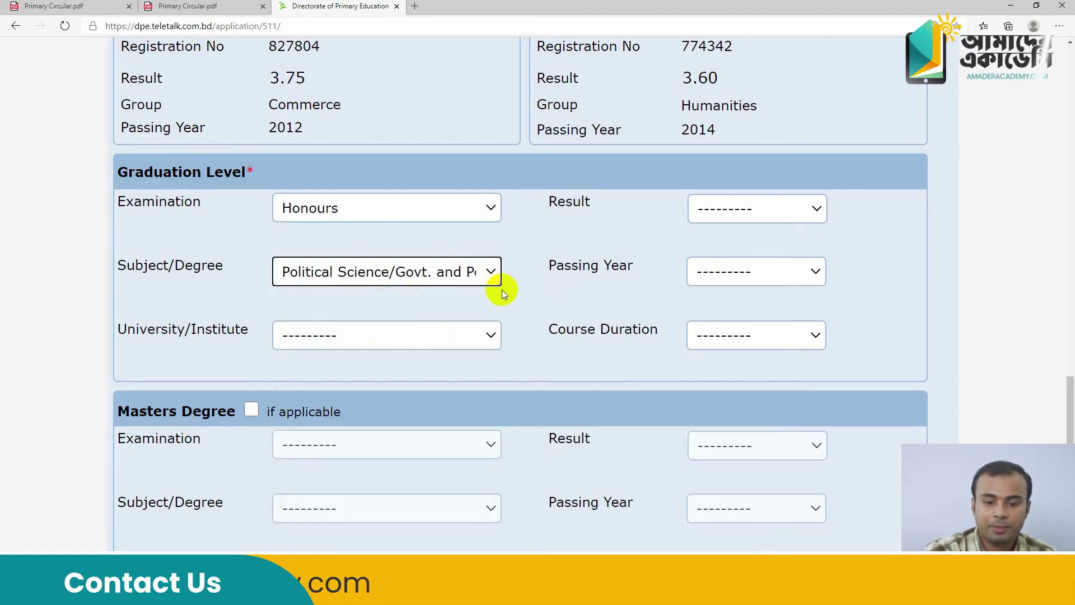
{"action": "left_click", "coordinate": [492, 334]}
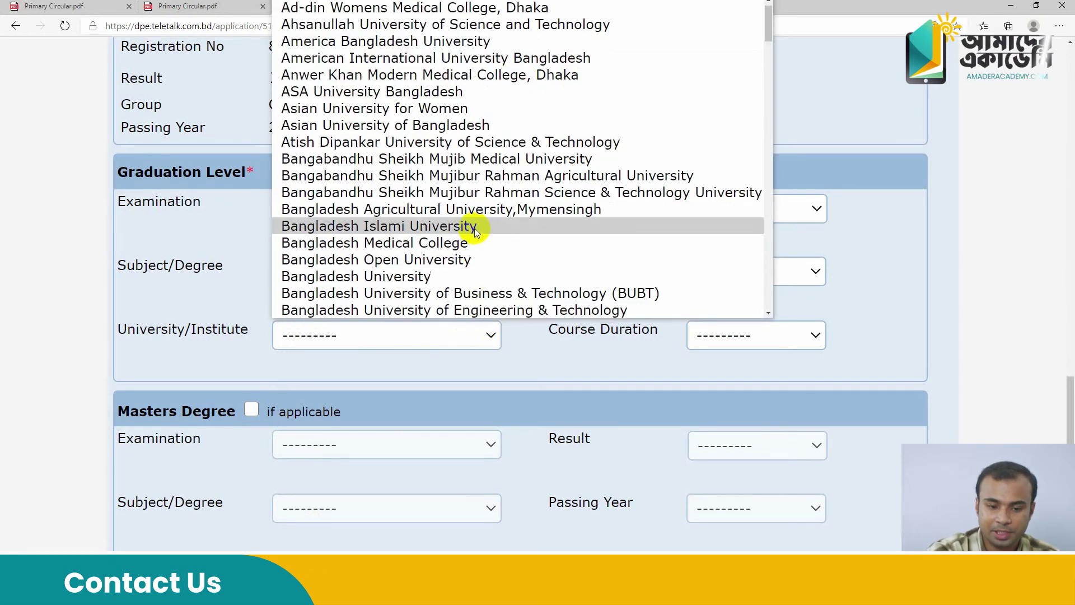
{"action": "key", "text": "n"}
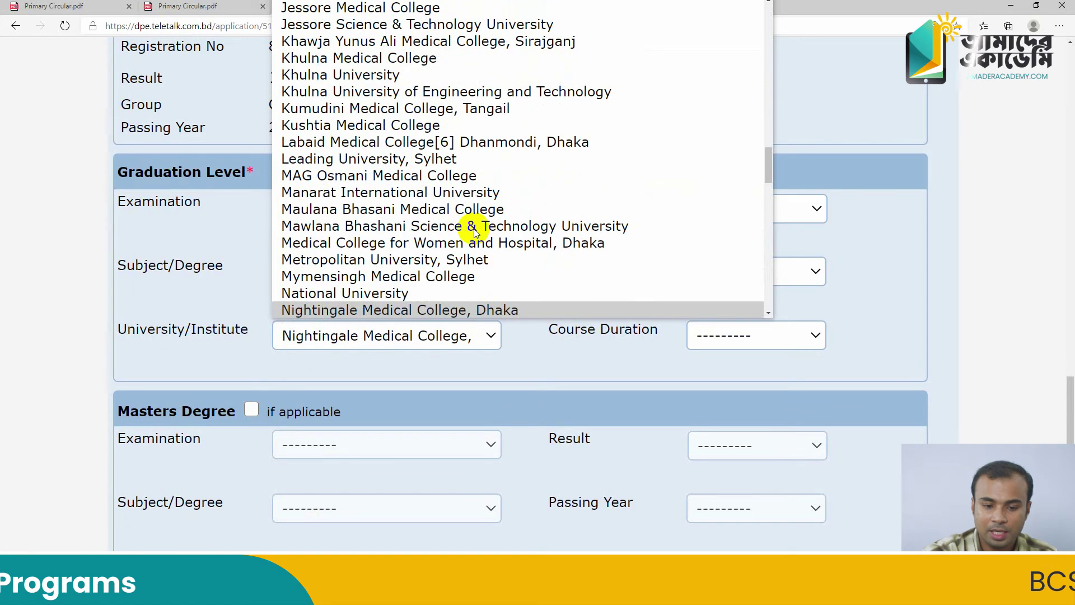
{"action": "key", "text": "Up"}
{"action": "key", "text": "Return"}
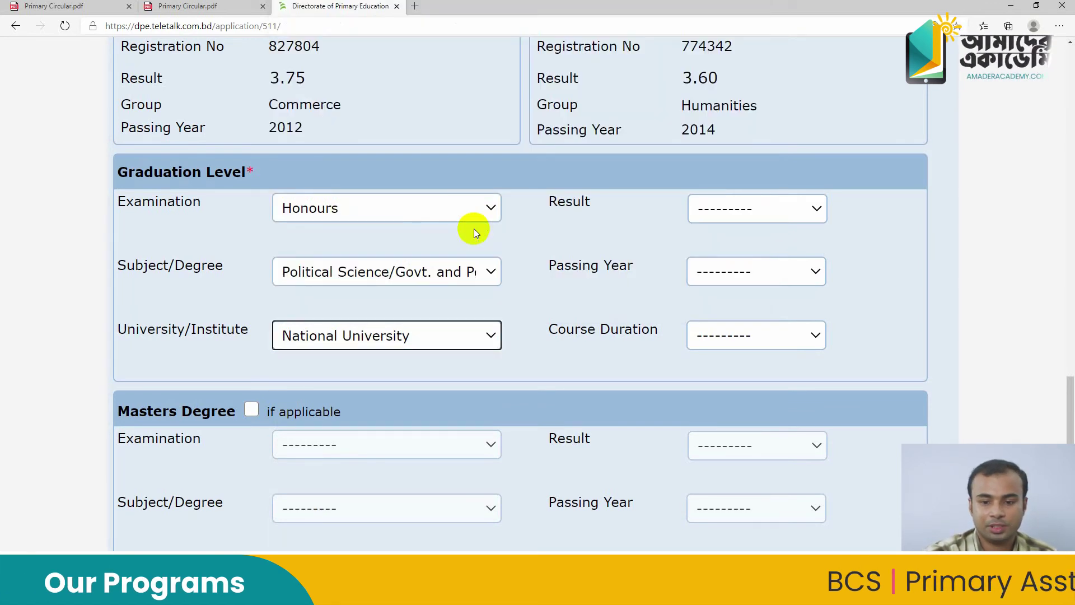
Set graduation result to GPA 2.99 (out of 4), passing year 2018, duration 04 Years
{"action": "left_click", "coordinate": [775, 211]}
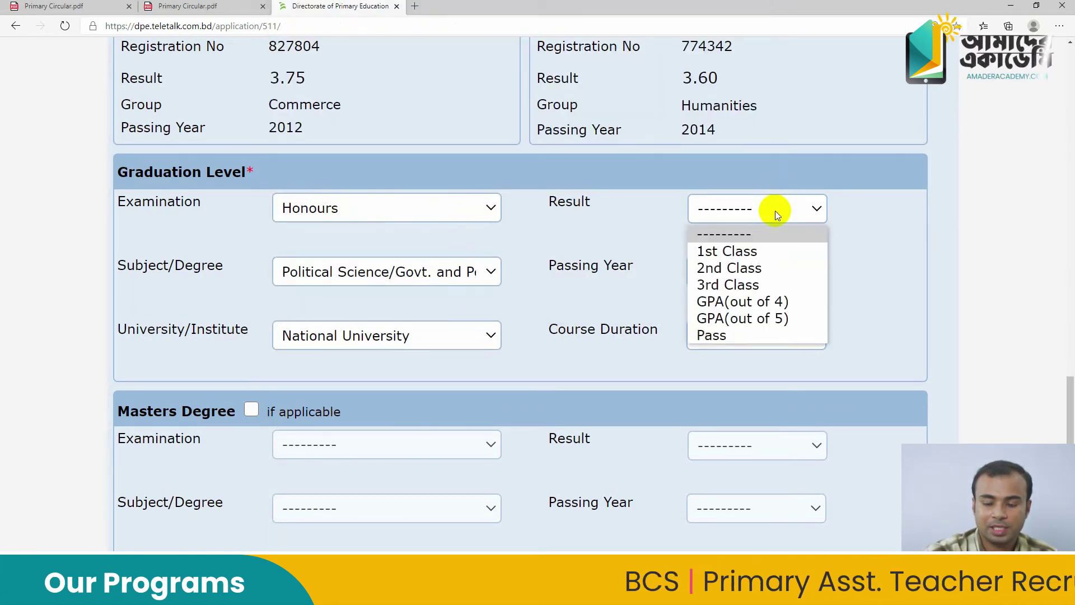
{"action": "left_click", "coordinate": [782, 301]}
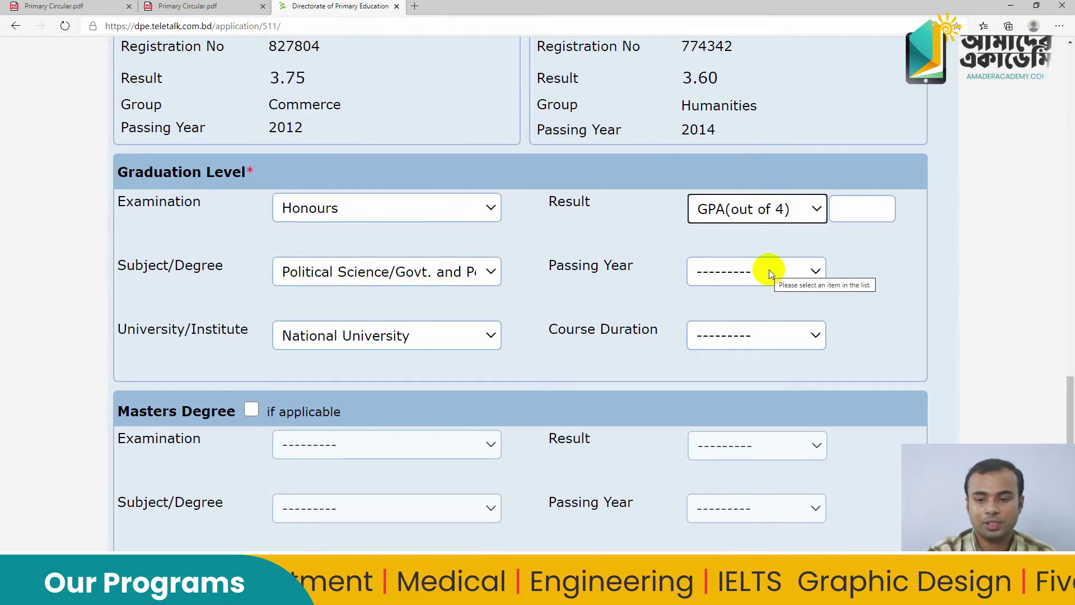
{"action": "left_click", "coordinate": [835, 211]}
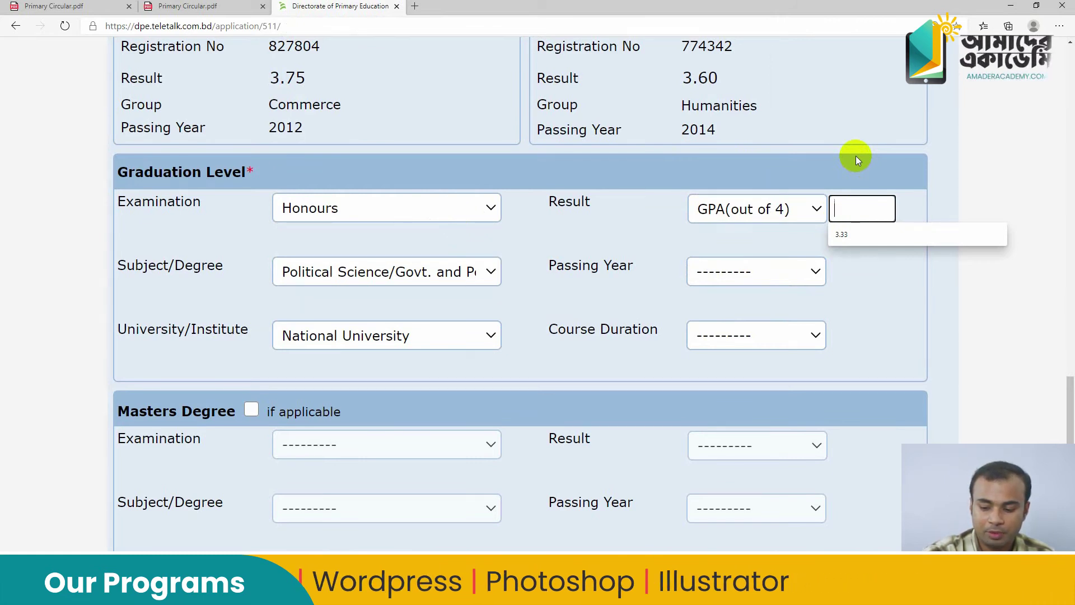
{"action": "type", "text": "2.99"}
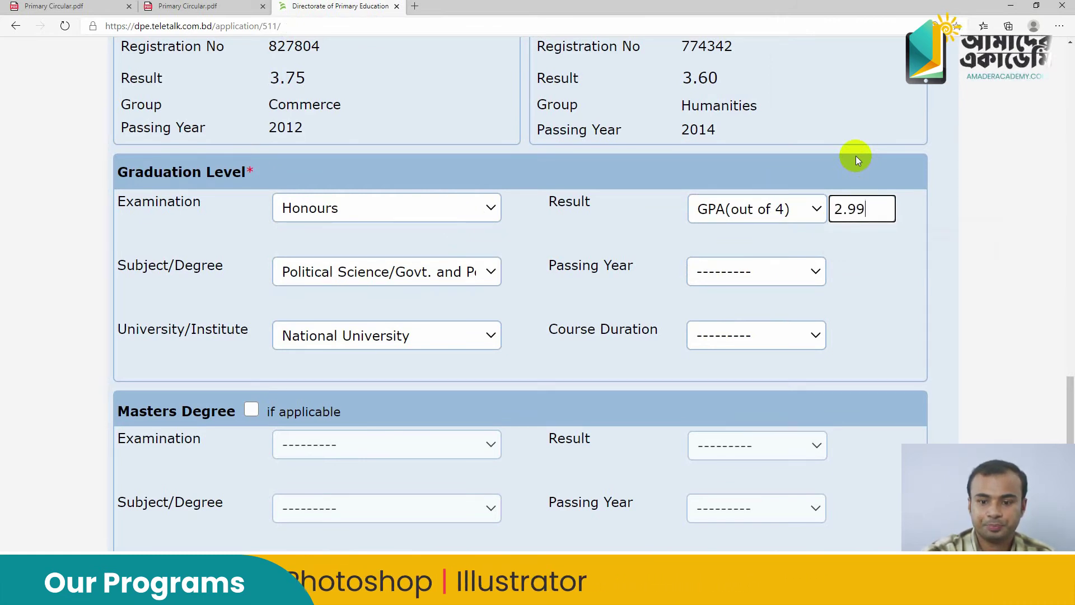
{"action": "left_click", "coordinate": [719, 280]}
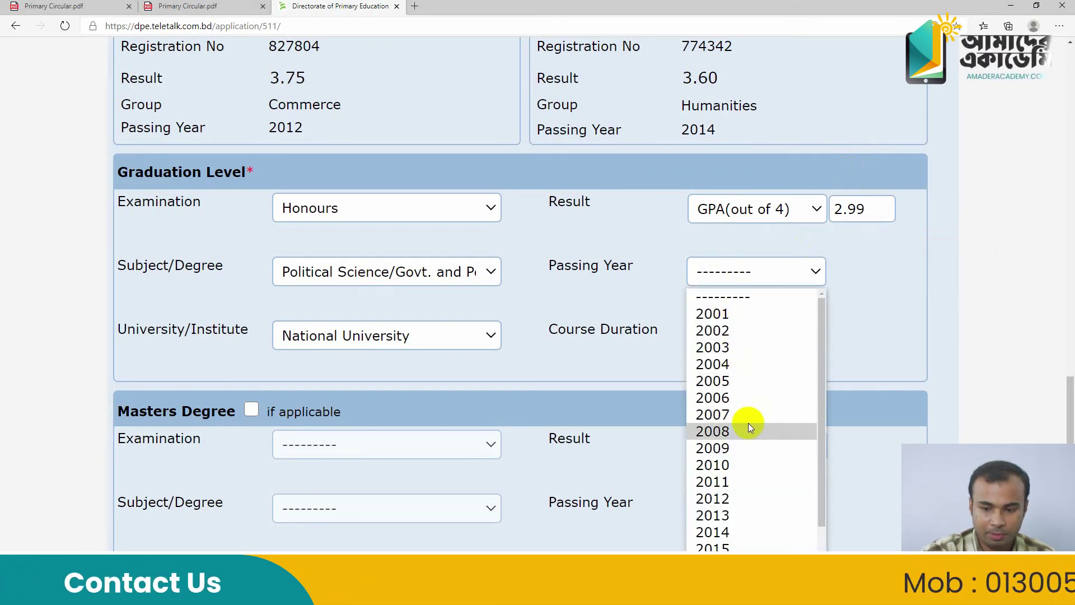
{"action": "scroll", "coordinate": [749, 427], "scroll_direction": "down", "scroll_amount": 1}
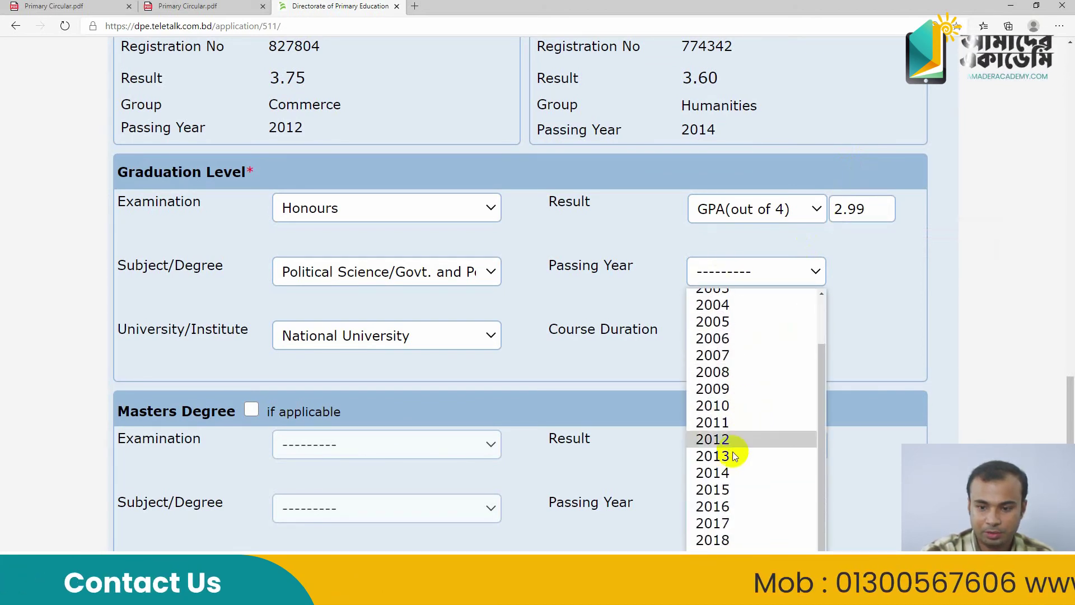
{"action": "left_click", "coordinate": [717, 539]}
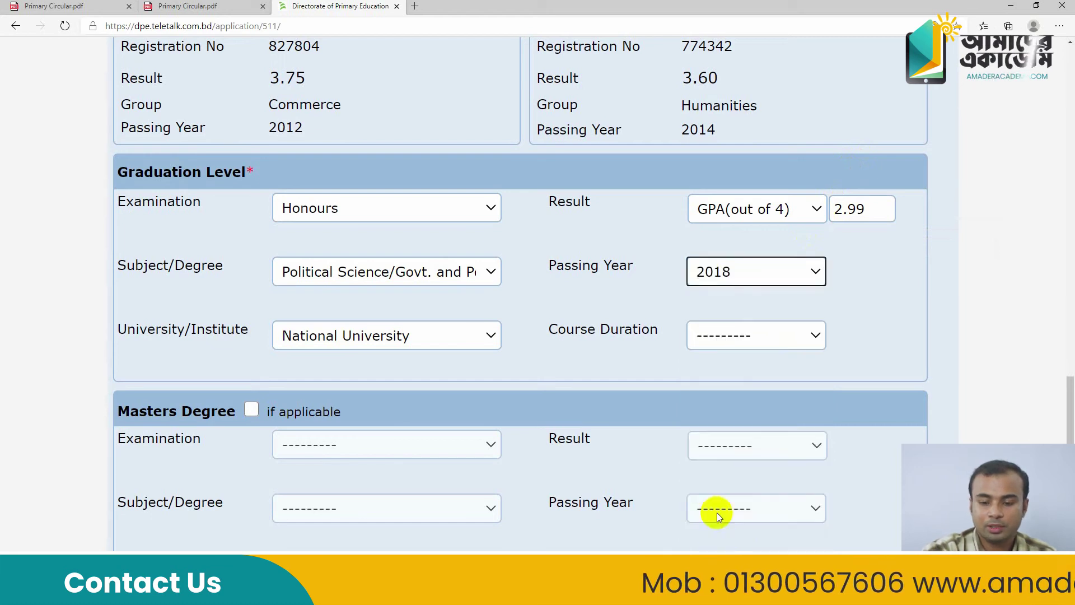
{"action": "left_click", "coordinate": [735, 338]}
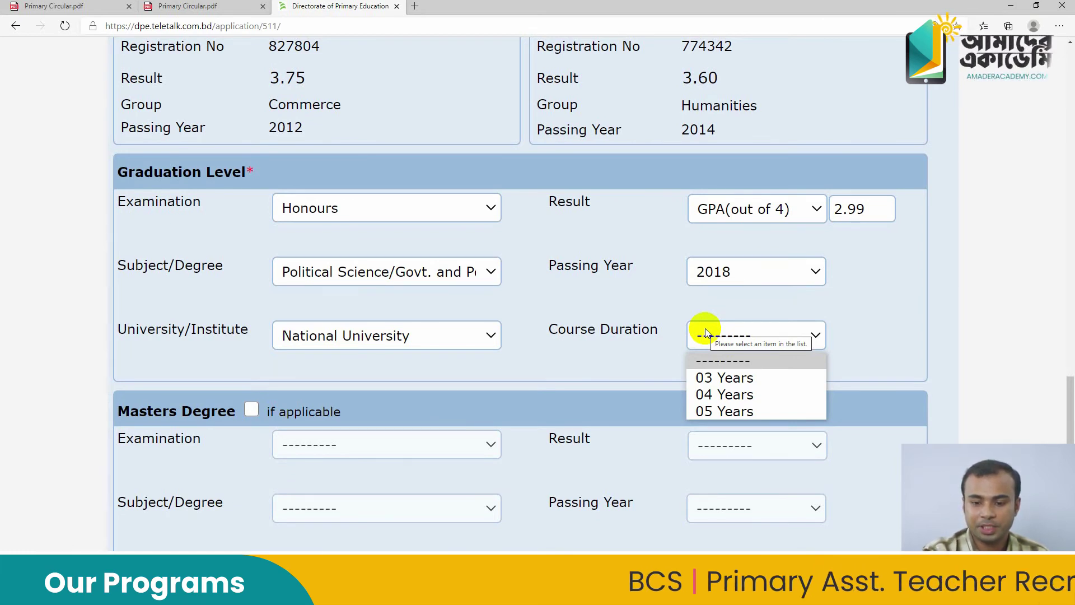
{"action": "left_click", "coordinate": [723, 394]}
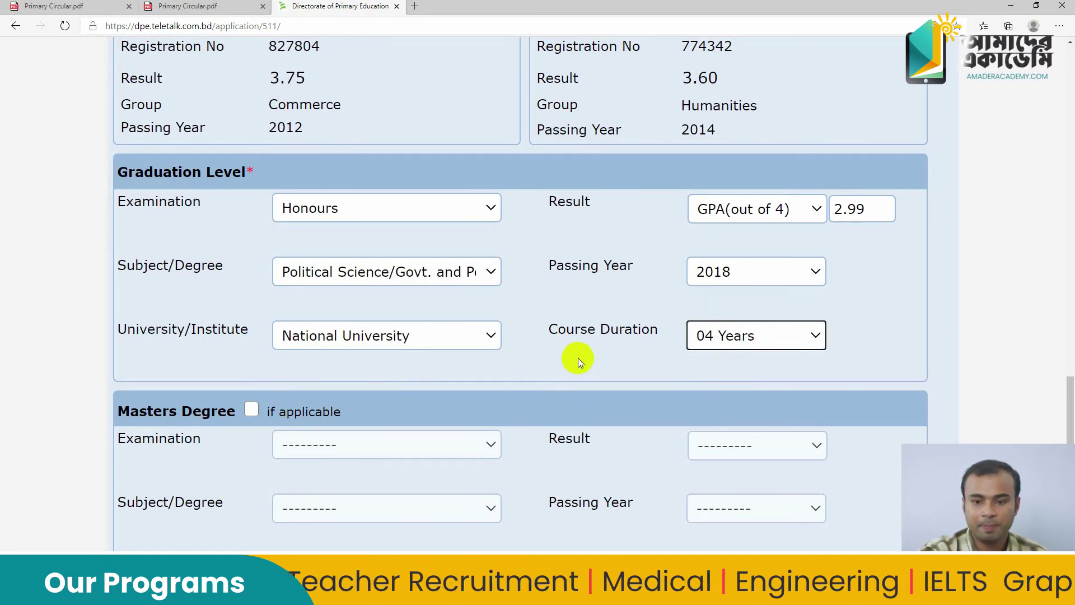
{"action": "scroll", "coordinate": [541, 356], "scroll_direction": "down", "scroll_amount": 3}
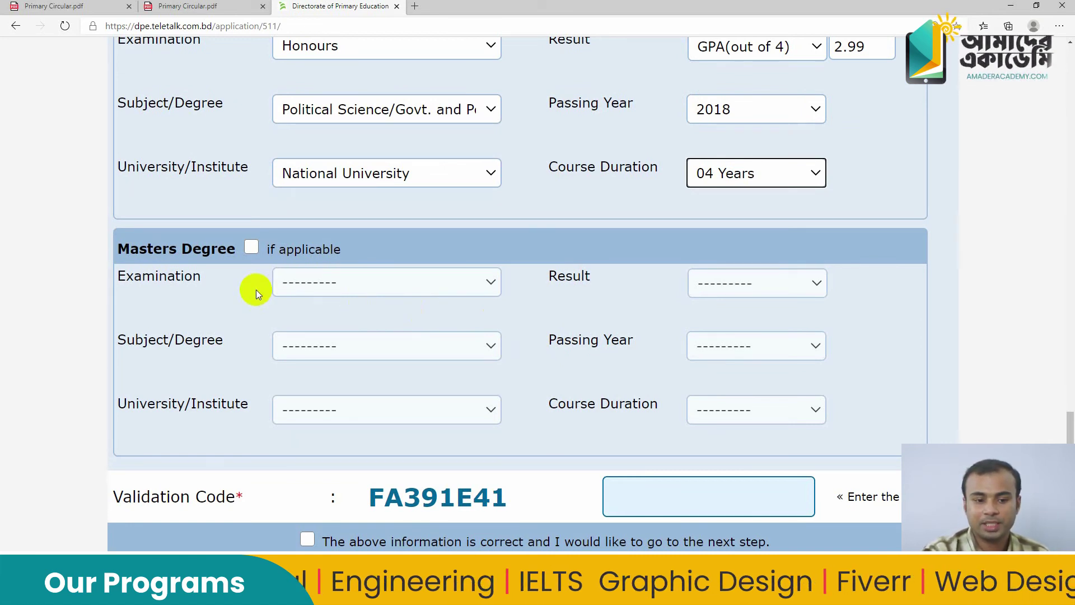
Leave Masters Degree unmarked and type the displayed captcha code into Enter the Code
{"action": "left_click", "coordinate": [250, 249]}
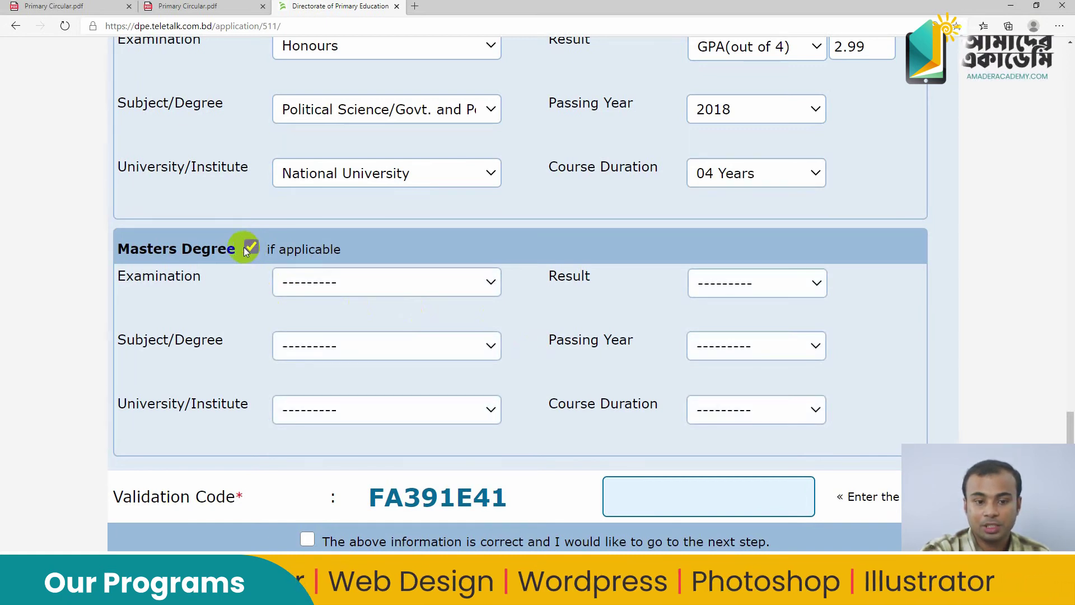
{"action": "left_click", "coordinate": [246, 250]}
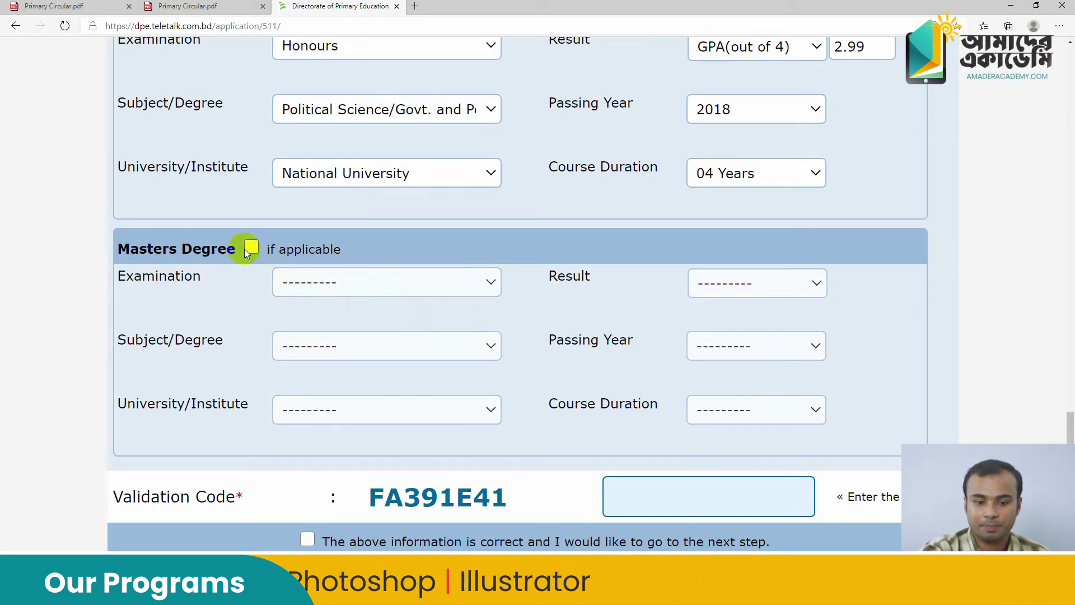
{"action": "scroll", "coordinate": [381, 291], "scroll_direction": "down", "scroll_amount": 3}
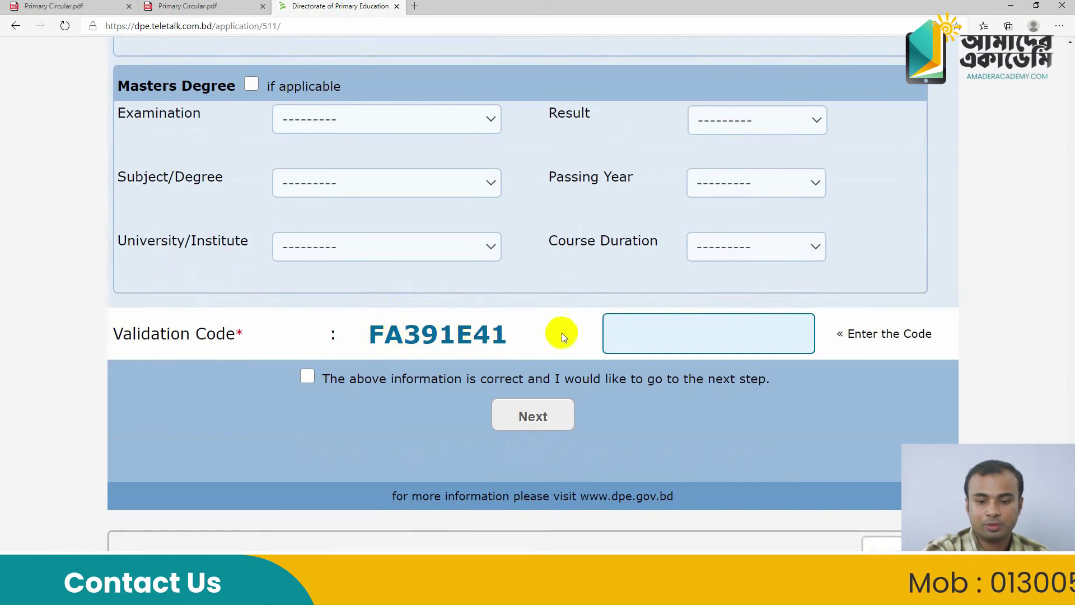
{"action": "left_click", "coordinate": [638, 330]}
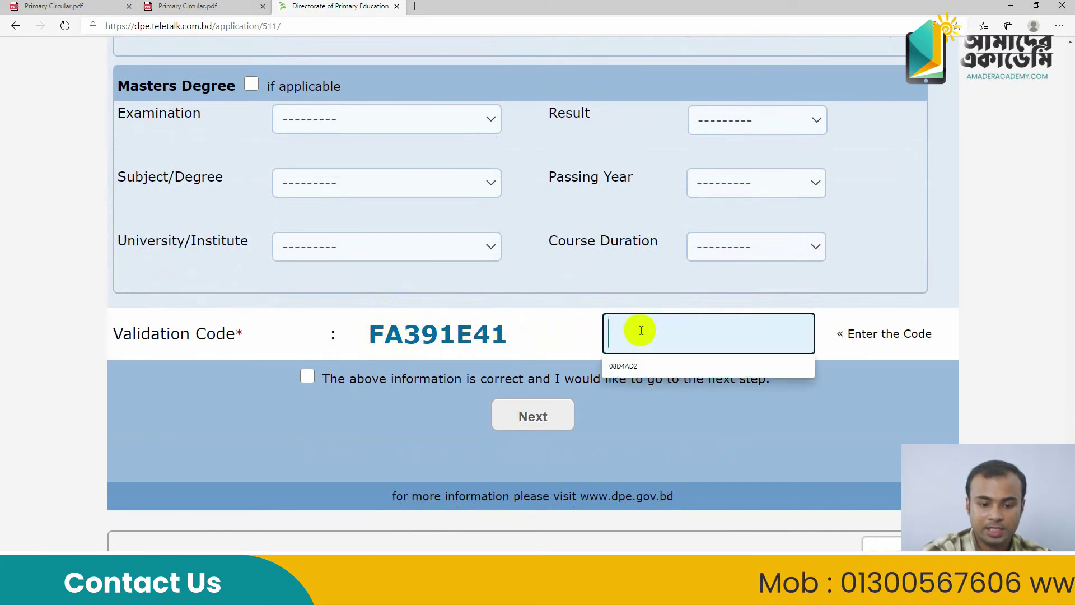
{"action": "type", "text": "FA"}
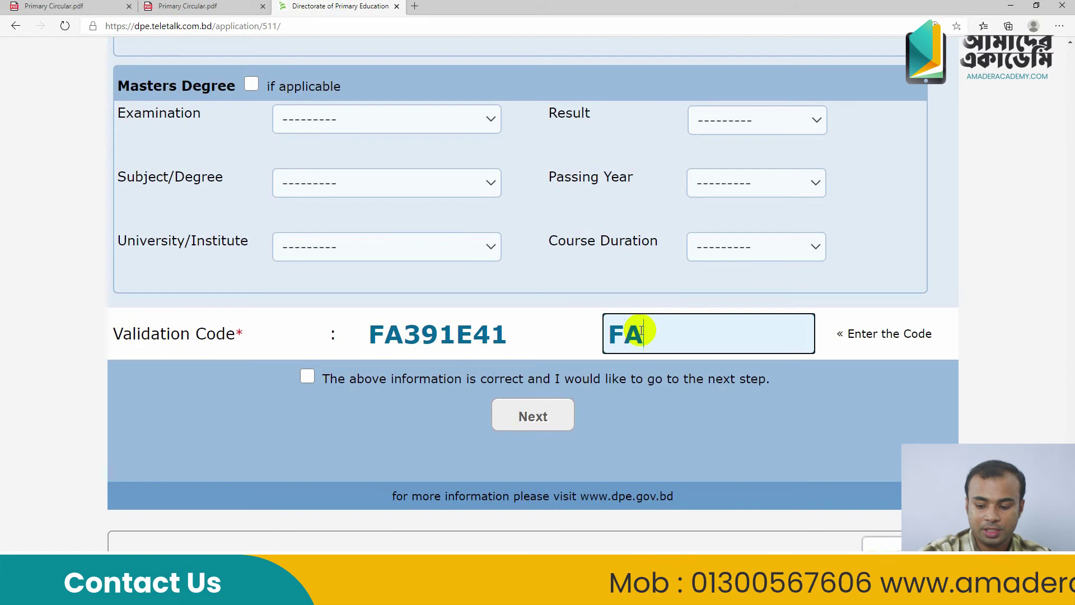
{"action": "type", "text": "39"}
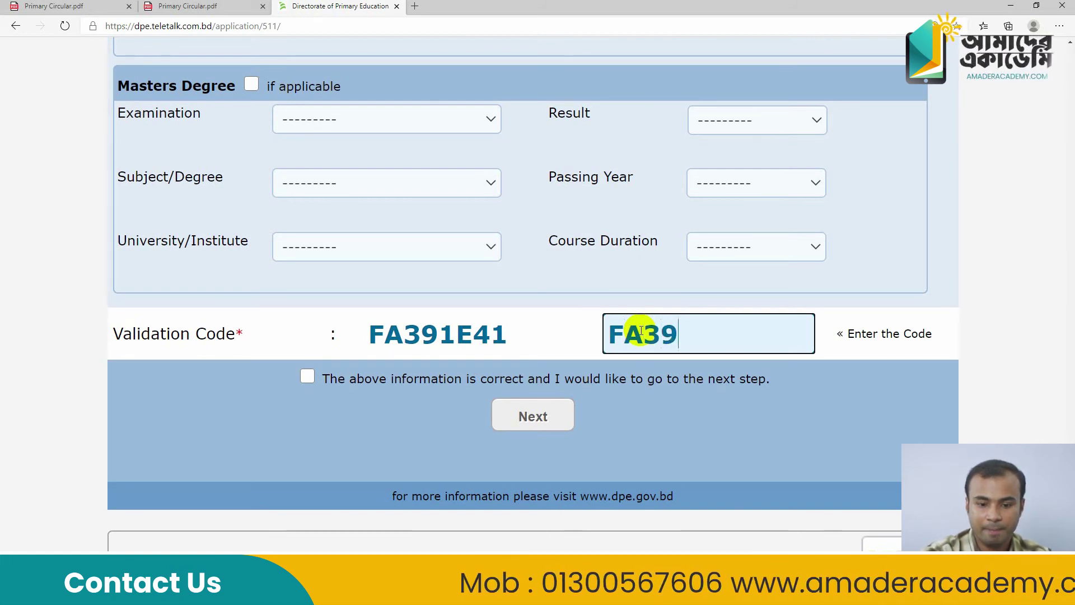
{"action": "type", "text": "1E41"}
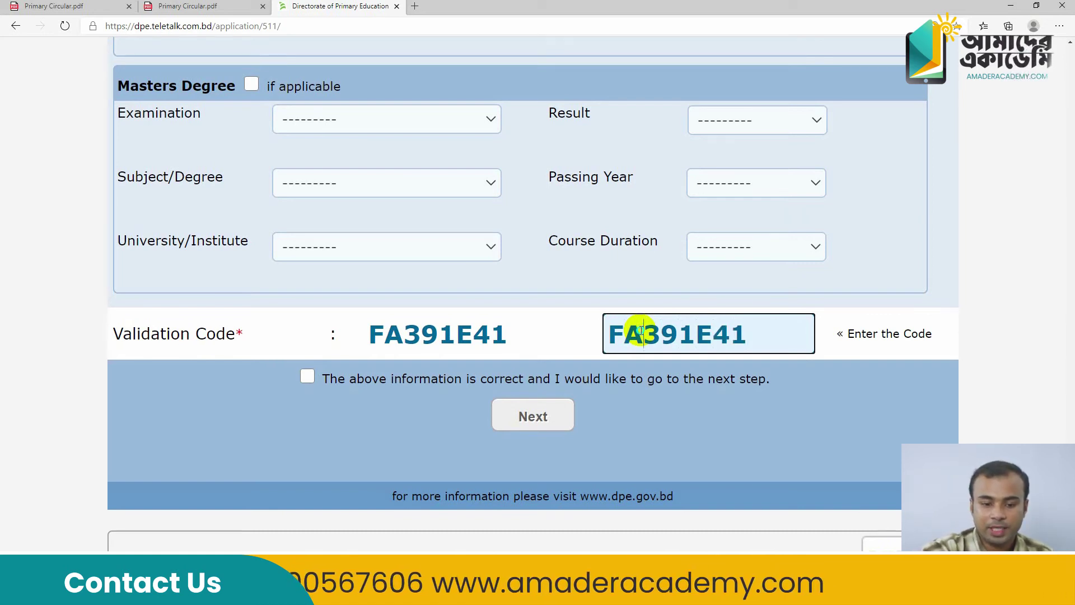
{"action": "right_click", "coordinate": [641, 330]}
{"action": "left_click", "coordinate": [368, 415]}
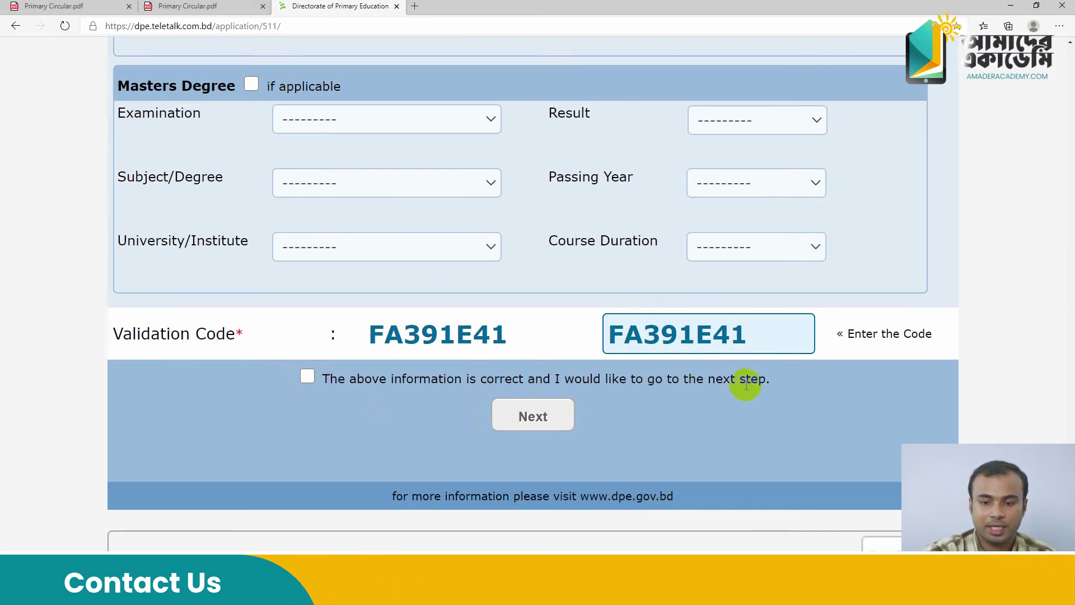
{"action": "scroll", "coordinate": [615, 434], "scroll_direction": "up", "scroll_amount": 15}
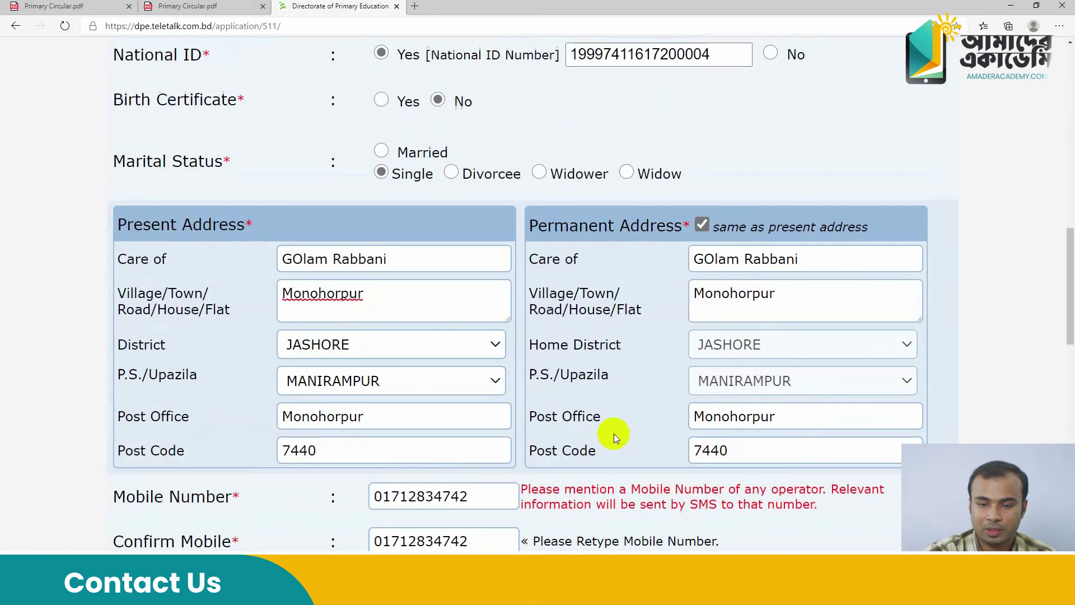
{"action": "scroll", "coordinate": [560, 354], "scroll_direction": "down", "scroll_amount": 15}
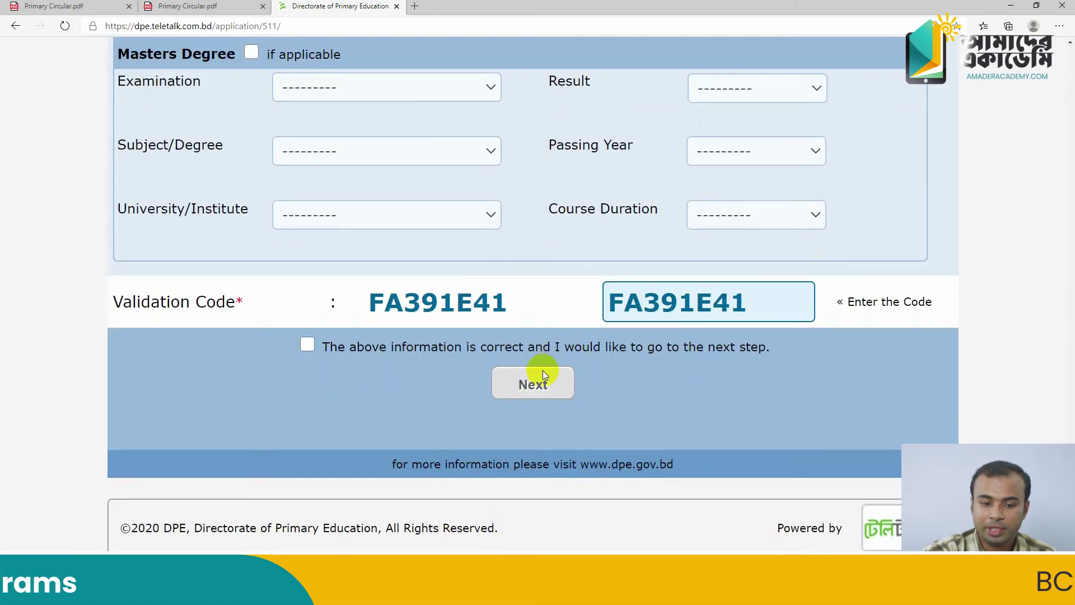
Go to the Application Preview and review it down to Photo & Signature
{"action": "left_click", "coordinate": [531, 383]}
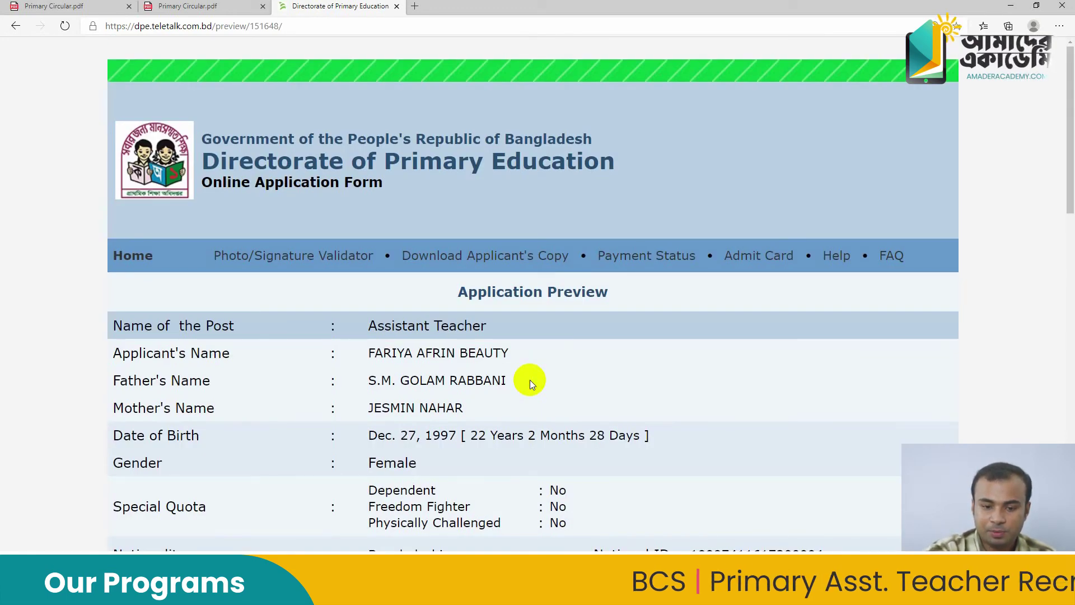
{"action": "scroll", "coordinate": [532, 381], "scroll_direction": "down", "scroll_amount": 15}
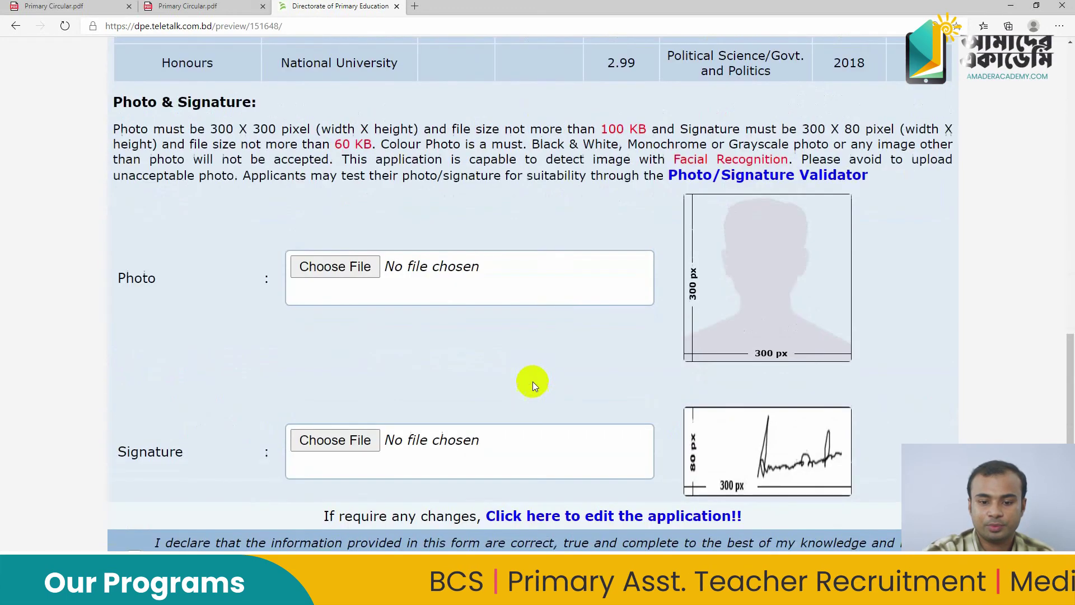
{"action": "scroll", "coordinate": [532, 382], "scroll_direction": "up", "scroll_amount": 10}
{"action": "scroll", "coordinate": [533, 381], "scroll_direction": "down", "scroll_amount": 12}
{"action": "scroll", "coordinate": [533, 381], "scroll_direction": "up", "scroll_amount": 10}
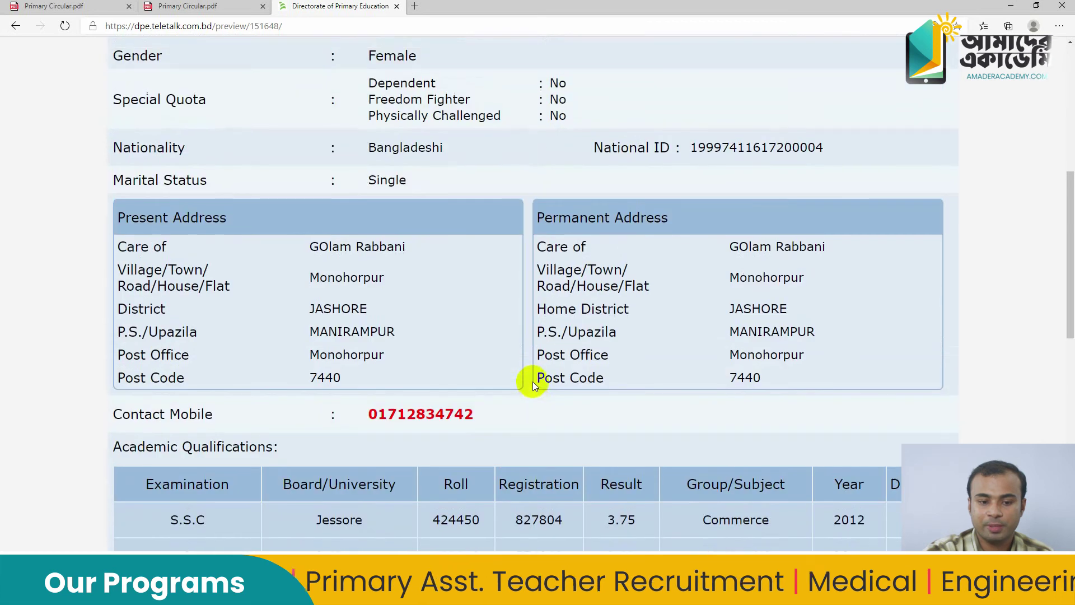
{"action": "scroll", "coordinate": [532, 381], "scroll_direction": "down", "scroll_amount": 4}
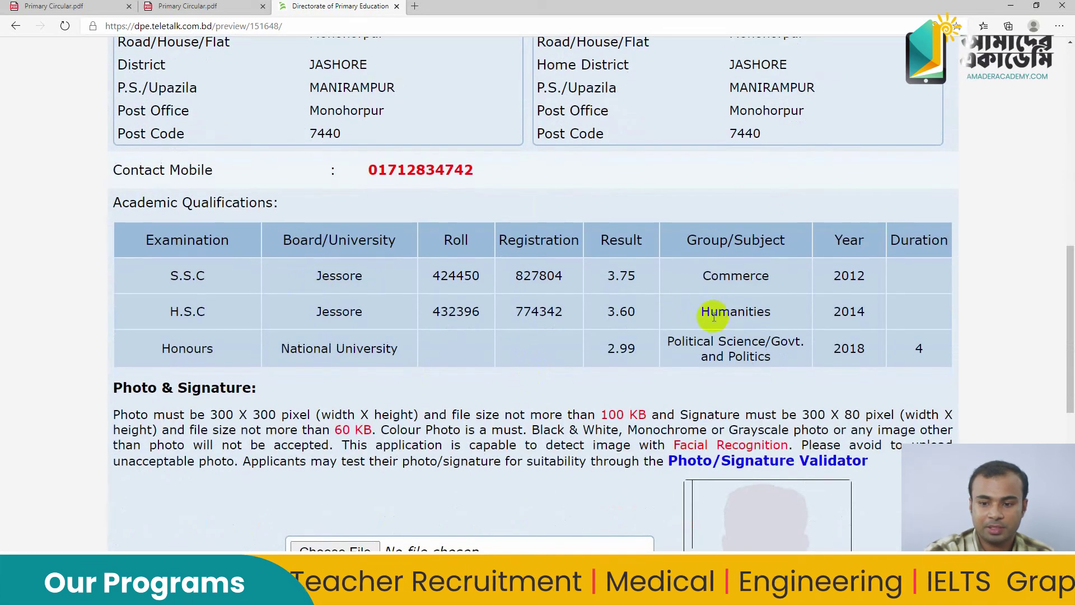
{"action": "scroll", "coordinate": [813, 353], "scroll_direction": "down", "scroll_amount": 1}
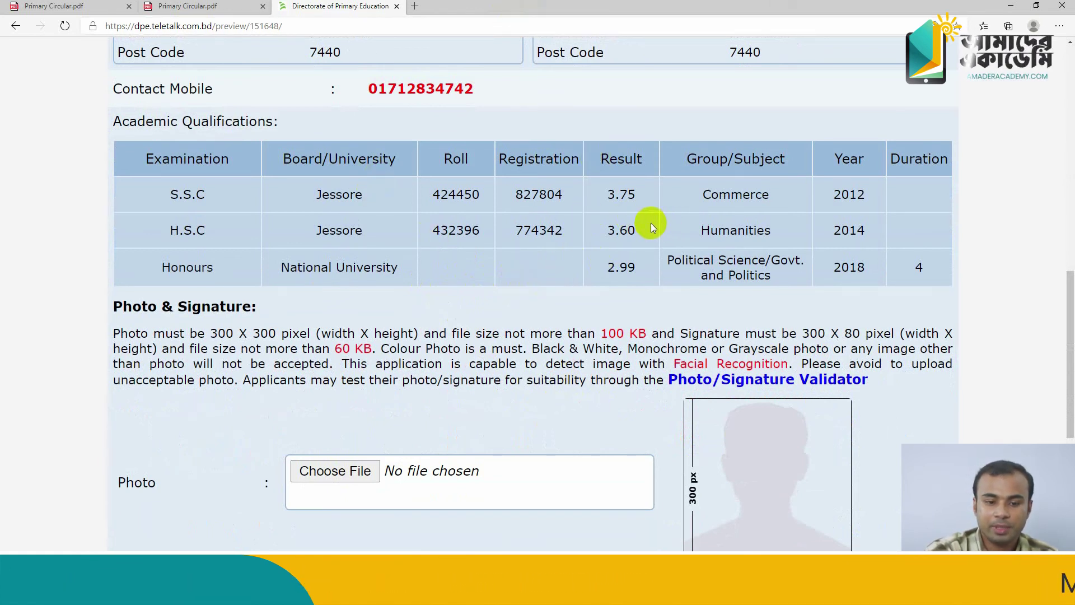
{"action": "scroll", "coordinate": [651, 223], "scroll_direction": "down", "scroll_amount": 4}
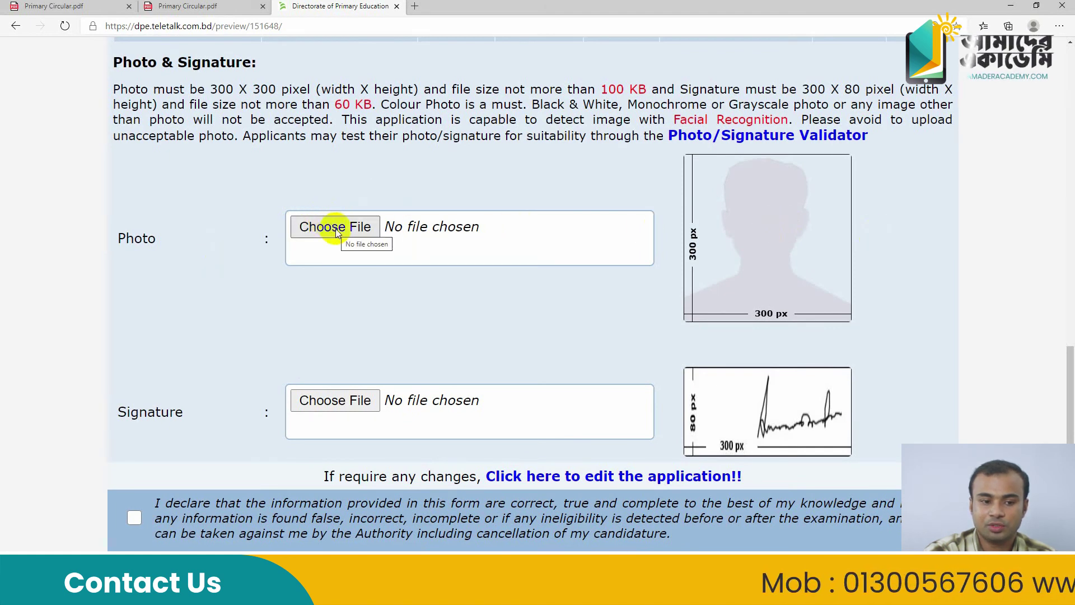
Upload the applicant's colour photo, browsing files as large icons
{"action": "left_click", "coordinate": [335, 227]}
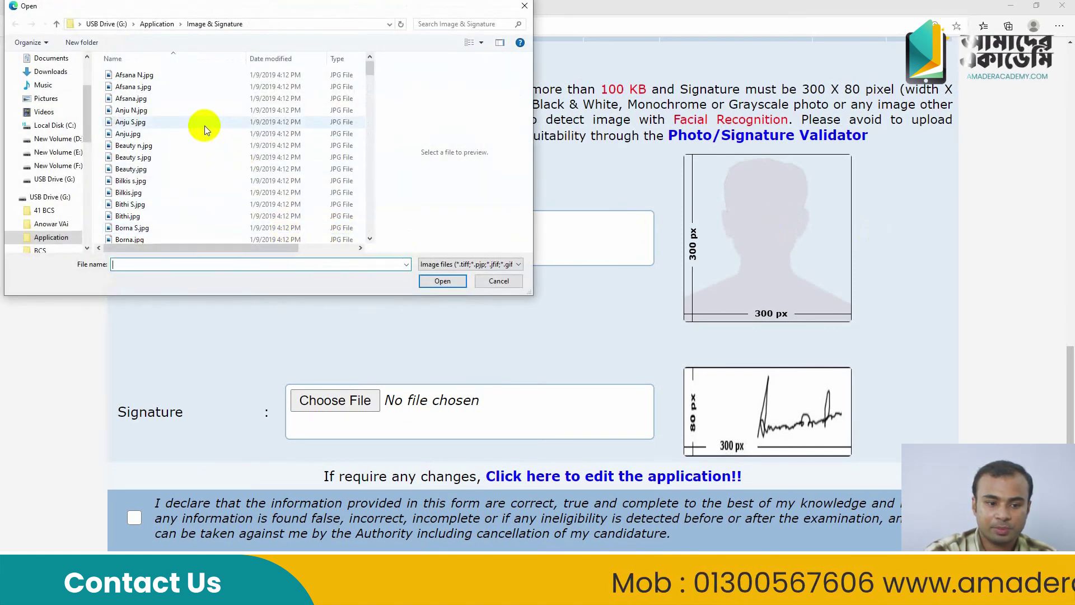
{"action": "scroll", "coordinate": [204, 125], "scroll_direction": "down", "scroll_amount": 10}
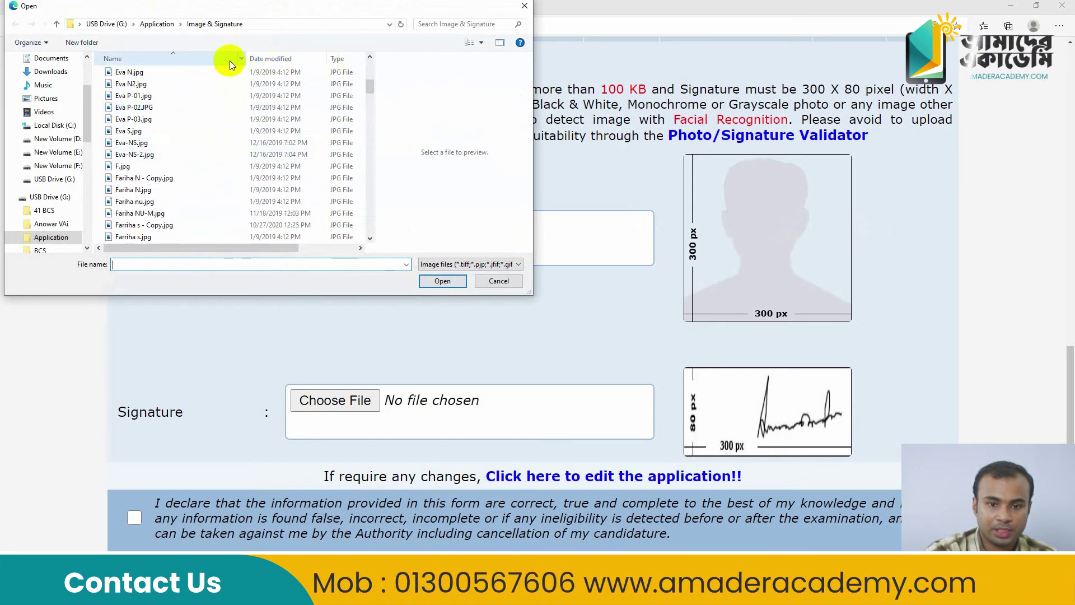
{"action": "left_click", "coordinate": [482, 44]}
{"action": "left_click", "coordinate": [507, 29]}
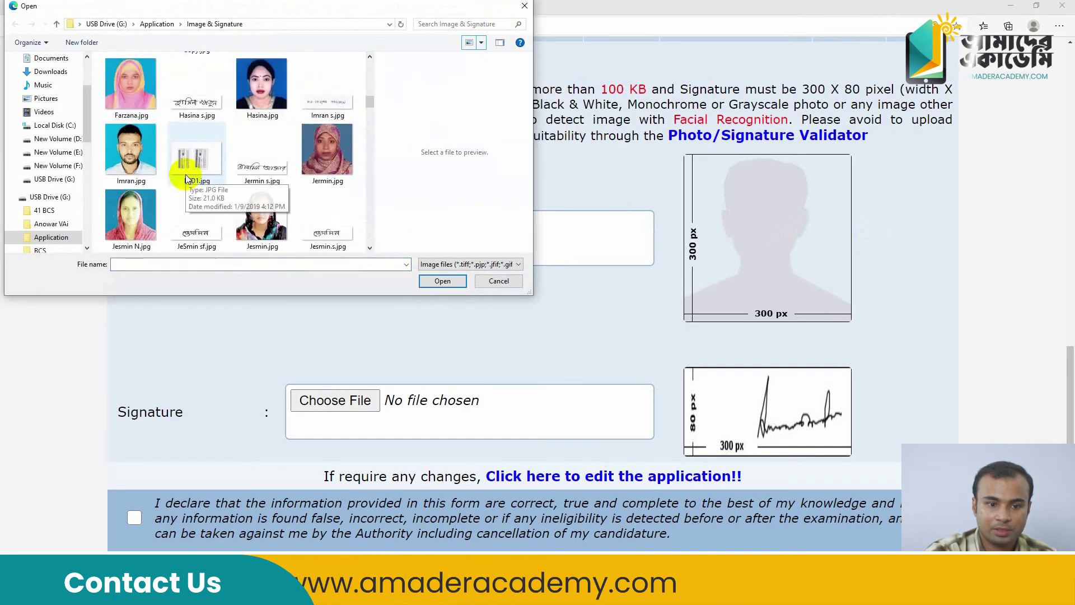
{"action": "scroll", "coordinate": [191, 168], "scroll_direction": "up", "scroll_amount": 2}
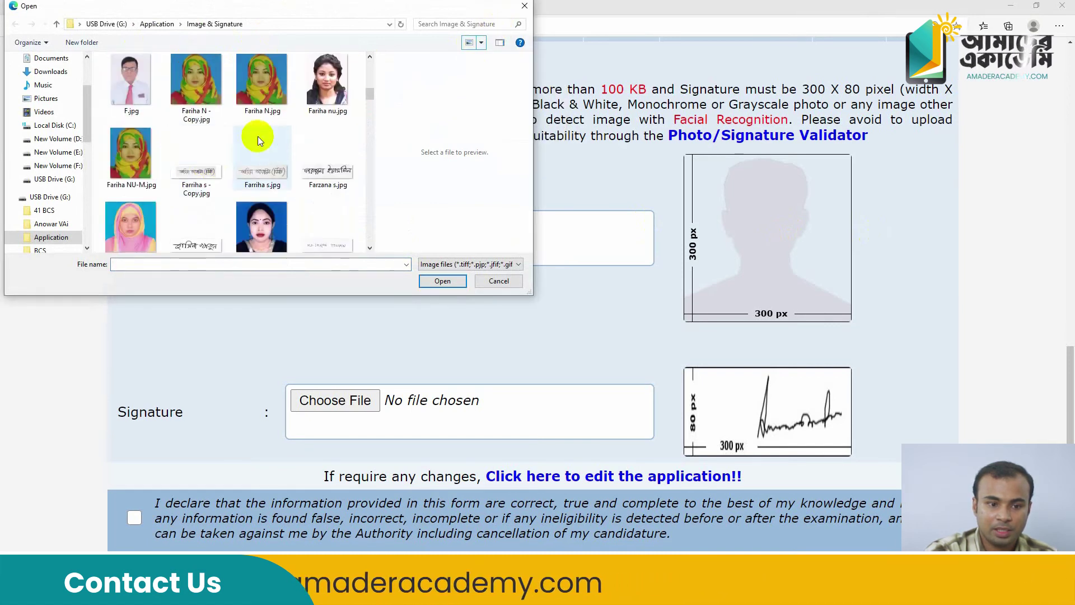
{"action": "left_click", "coordinate": [213, 91]}
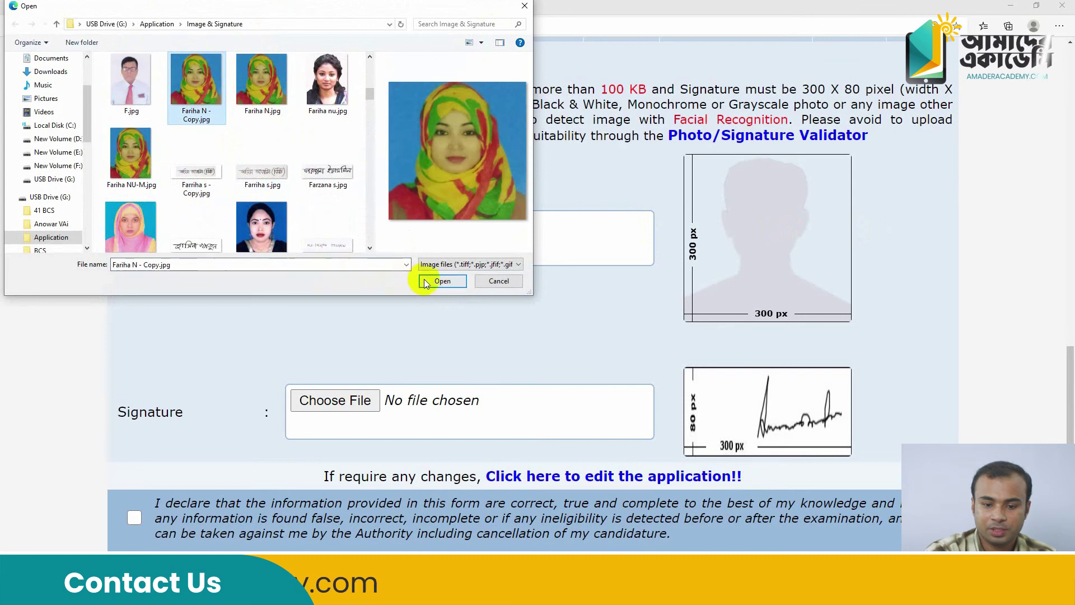
{"action": "left_click", "coordinate": [441, 281]}
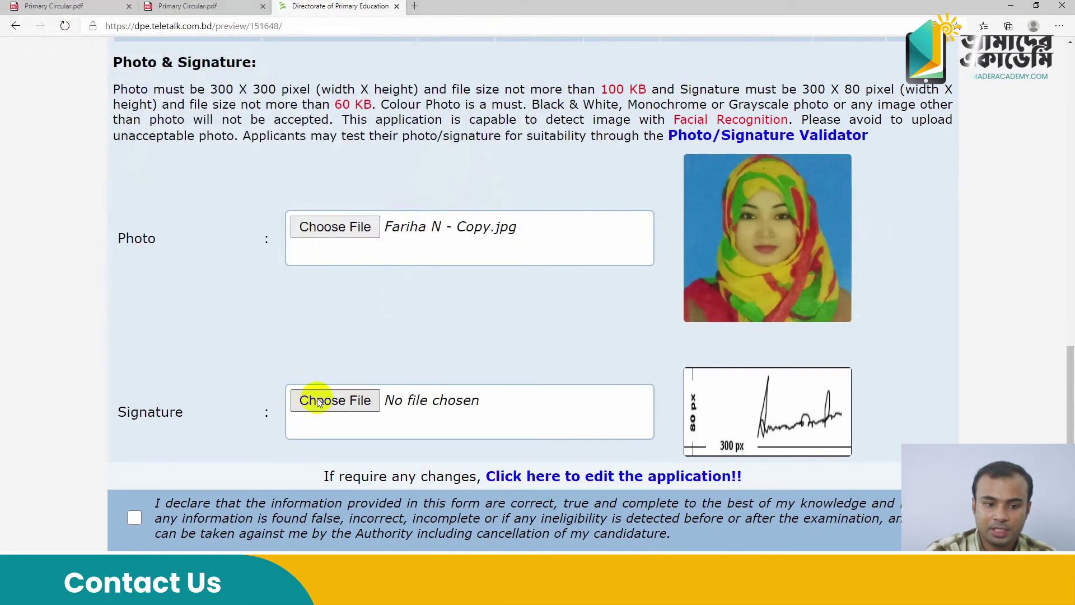
Upload the applicant's signature image
{"action": "left_click", "coordinate": [318, 403]}
{"action": "scroll", "coordinate": [317, 179], "scroll_direction": "down", "scroll_amount": 3}
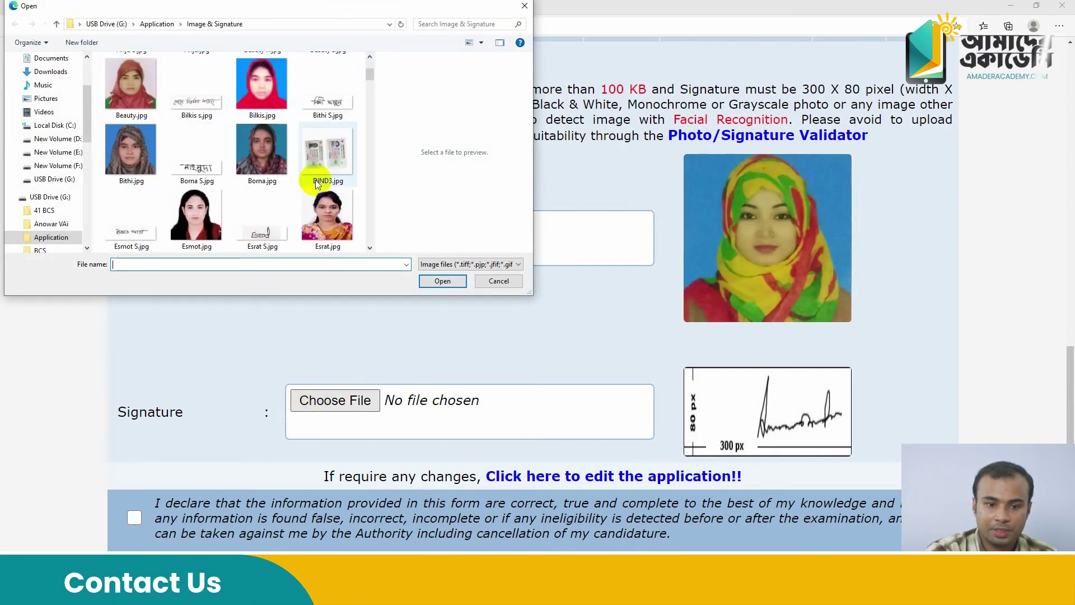
{"action": "scroll", "coordinate": [318, 182], "scroll_direction": "down", "scroll_amount": 1}
{"action": "scroll", "coordinate": [320, 163], "scroll_direction": "up", "scroll_amount": 1}
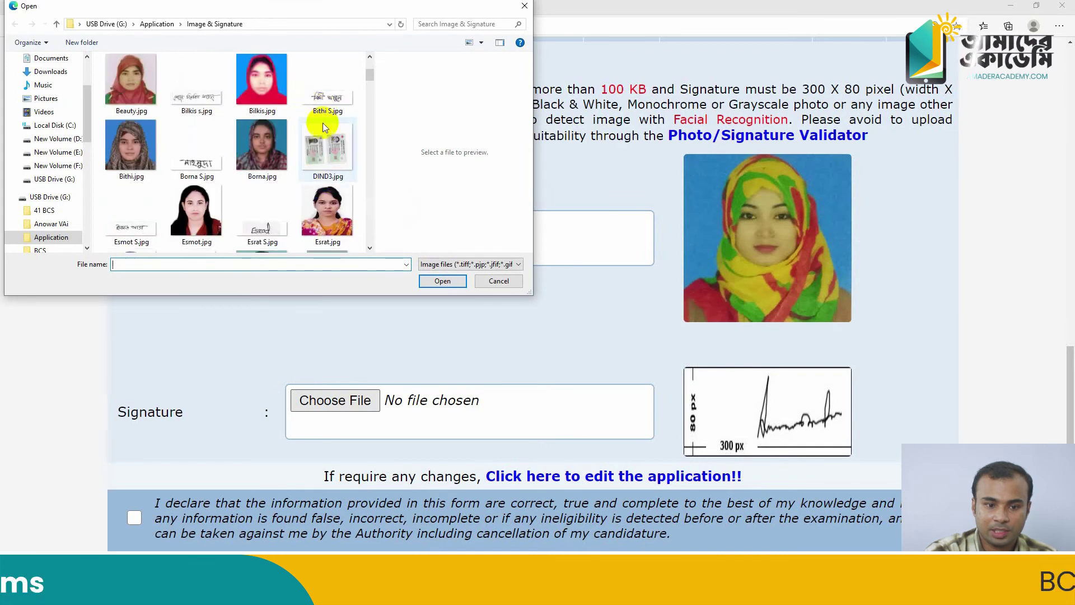
{"action": "scroll", "coordinate": [322, 126], "scroll_direction": "down", "scroll_amount": 5}
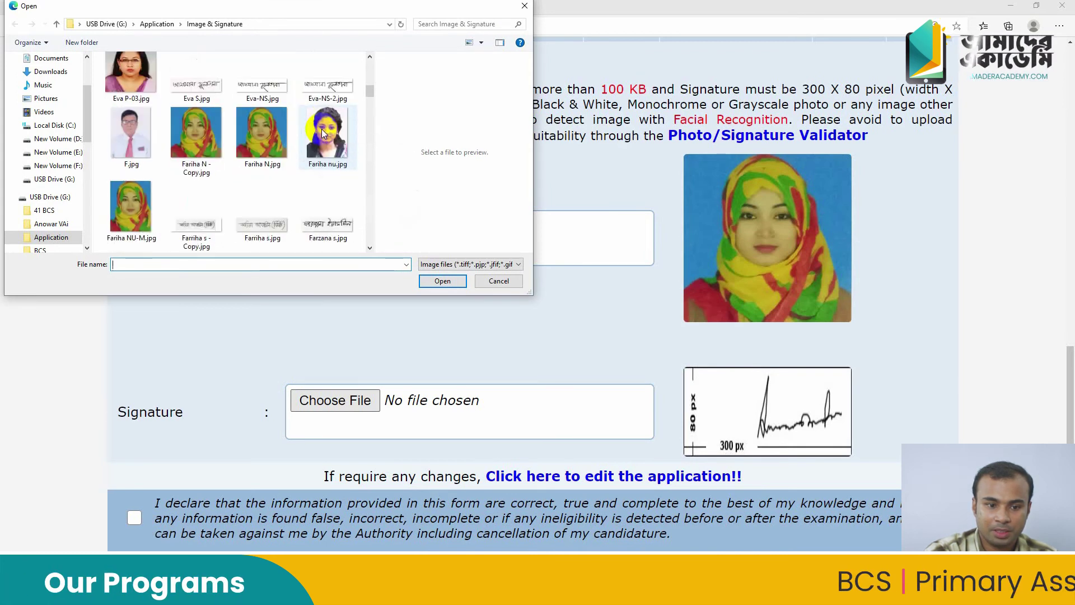
{"action": "scroll", "coordinate": [321, 128], "scroll_direction": "down", "scroll_amount": 1}
{"action": "left_click", "coordinate": [265, 167]}
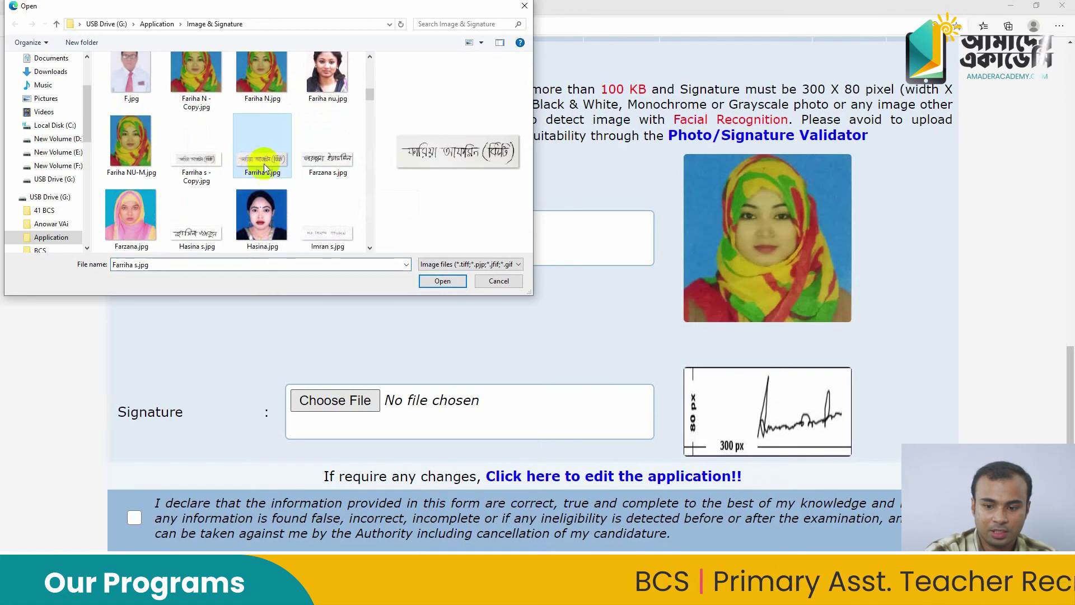
{"action": "left_click", "coordinate": [444, 280]}
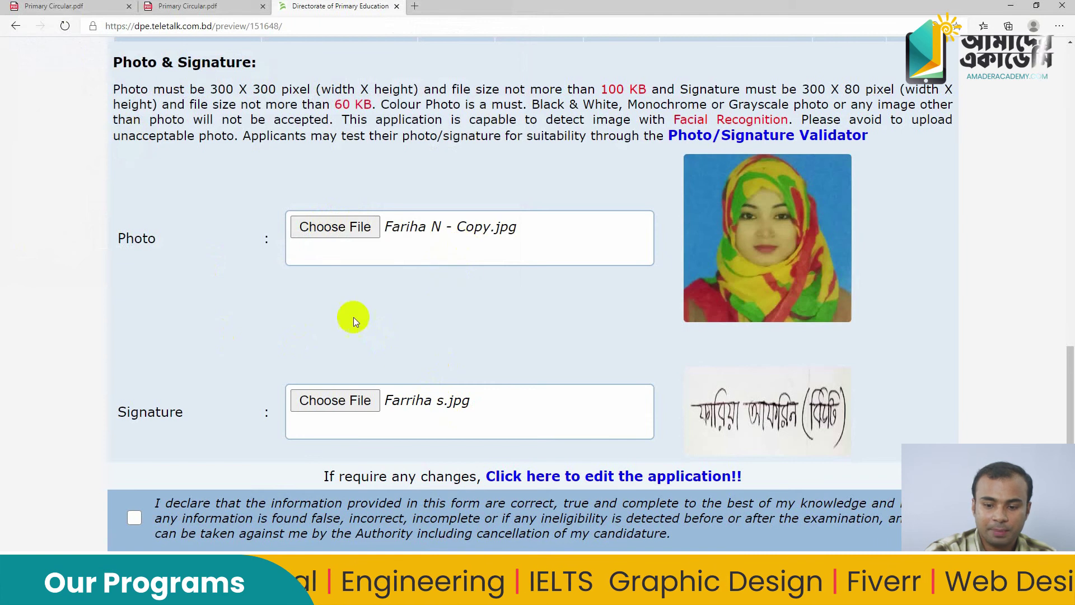
{"action": "scroll", "coordinate": [351, 243], "scroll_direction": "down", "scroll_amount": 3}
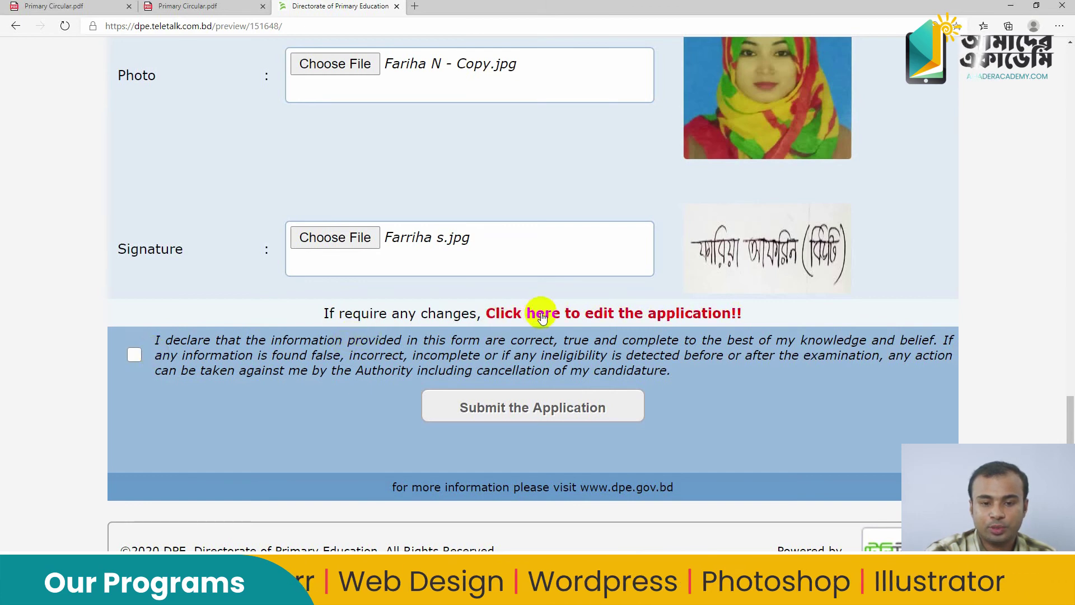
{"action": "scroll", "coordinate": [385, 306], "scroll_direction": "up", "scroll_amount": 20}
{"action": "scroll", "coordinate": [384, 307], "scroll_direction": "down", "scroll_amount": 12}
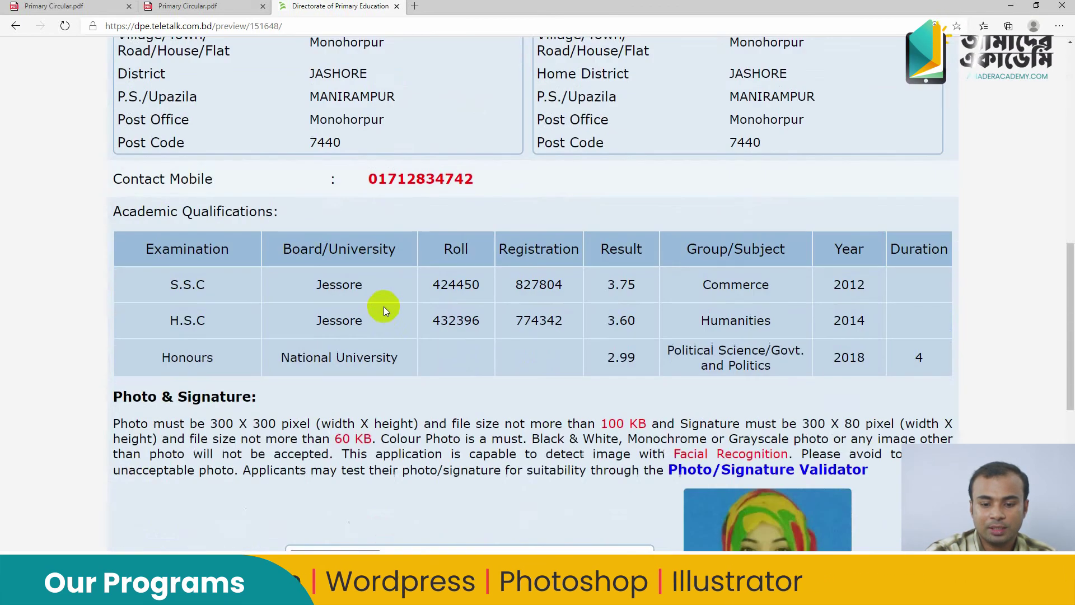
{"action": "scroll", "coordinate": [385, 307], "scroll_direction": "up", "scroll_amount": 9}
{"action": "scroll", "coordinate": [396, 287], "scroll_direction": "down", "scroll_amount": 18}
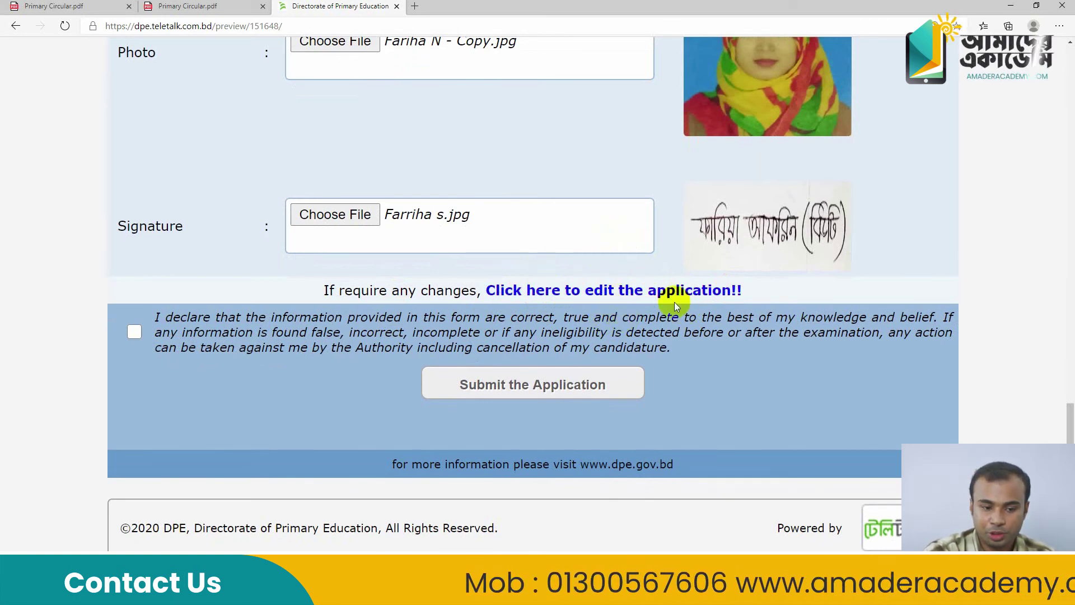
Accept the declaration, submit the application and download the applicant's copy PDF
{"action": "left_click", "coordinate": [140, 331]}
{"action": "left_click", "coordinate": [519, 386]}
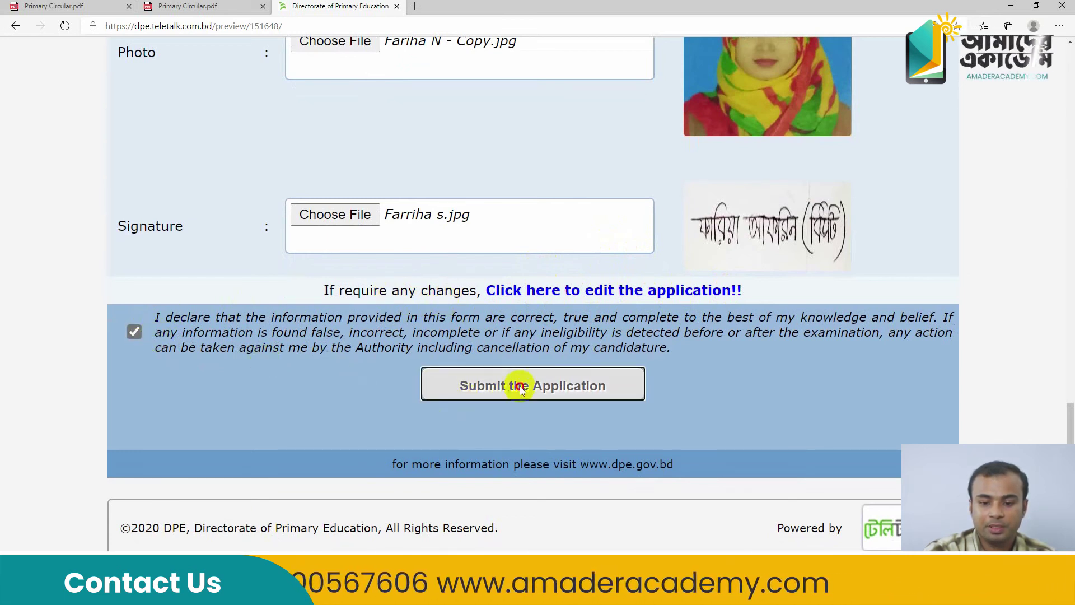
{"action": "scroll", "coordinate": [520, 386], "scroll_direction": "down", "scroll_amount": 10}
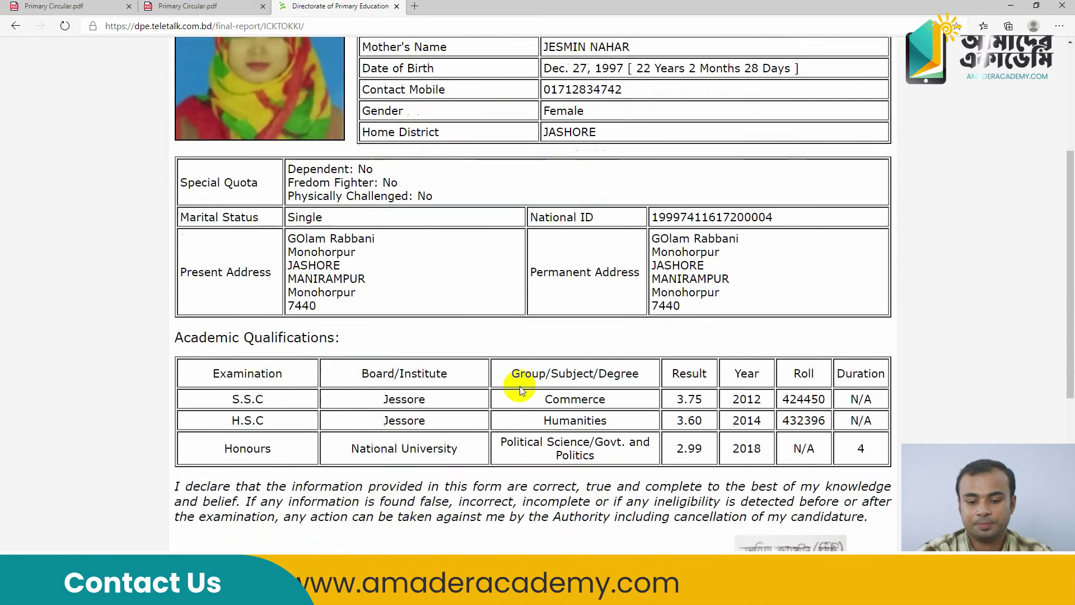
{"action": "key", "text": "ctrl+minus"}
{"action": "key", "text": "ctrl+minus"}
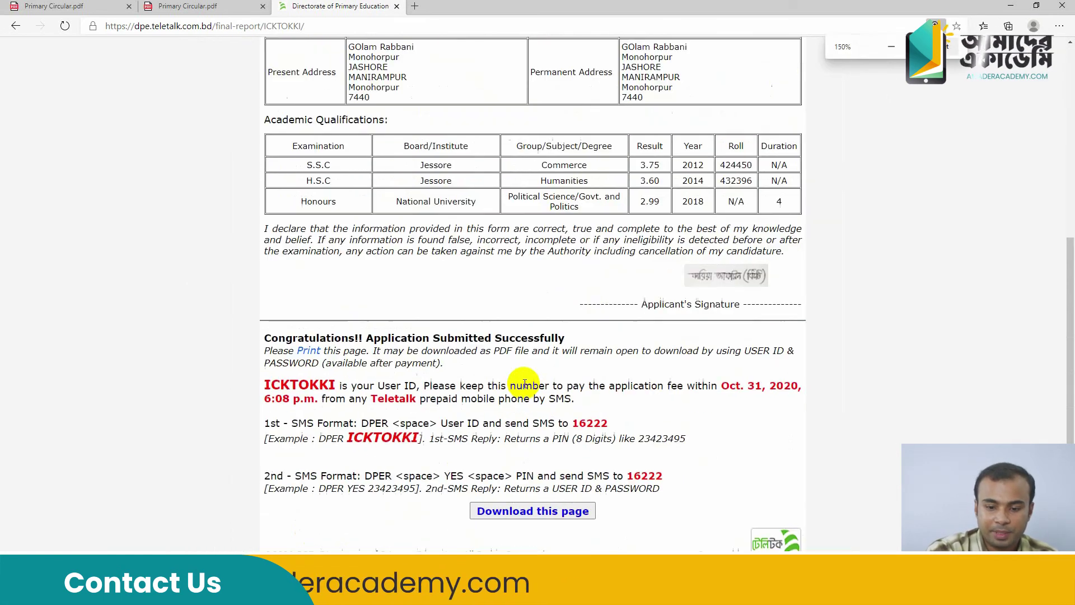
{"action": "scroll", "coordinate": [523, 383], "scroll_direction": "up", "scroll_amount": 3}
{"action": "scroll", "coordinate": [523, 383], "scroll_direction": "down", "scroll_amount": 3}
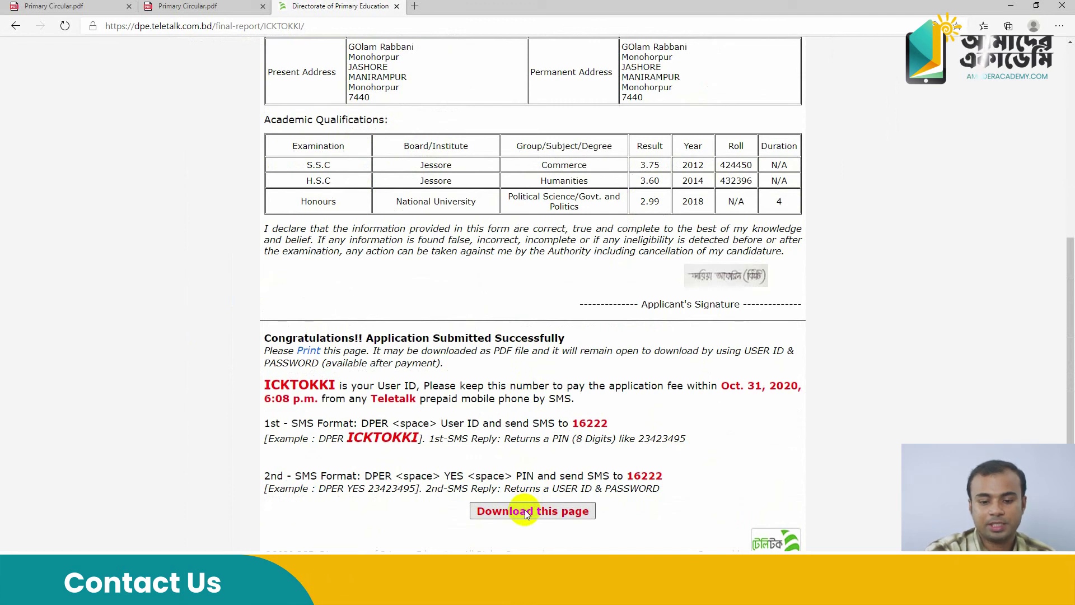
{"action": "left_click", "coordinate": [521, 511]}
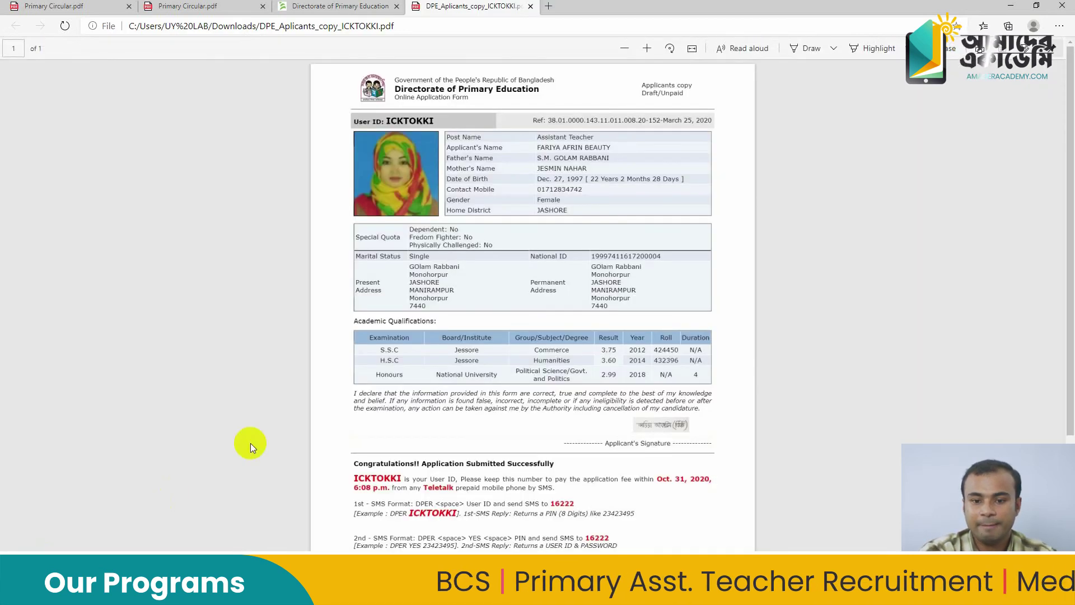
Scroll the applicant copy PDF down to the Congratulations section with the User ID and SMS fee instructions
{"action": "scroll", "coordinate": [382, 378], "scroll_direction": "up", "scroll_amount": 4}
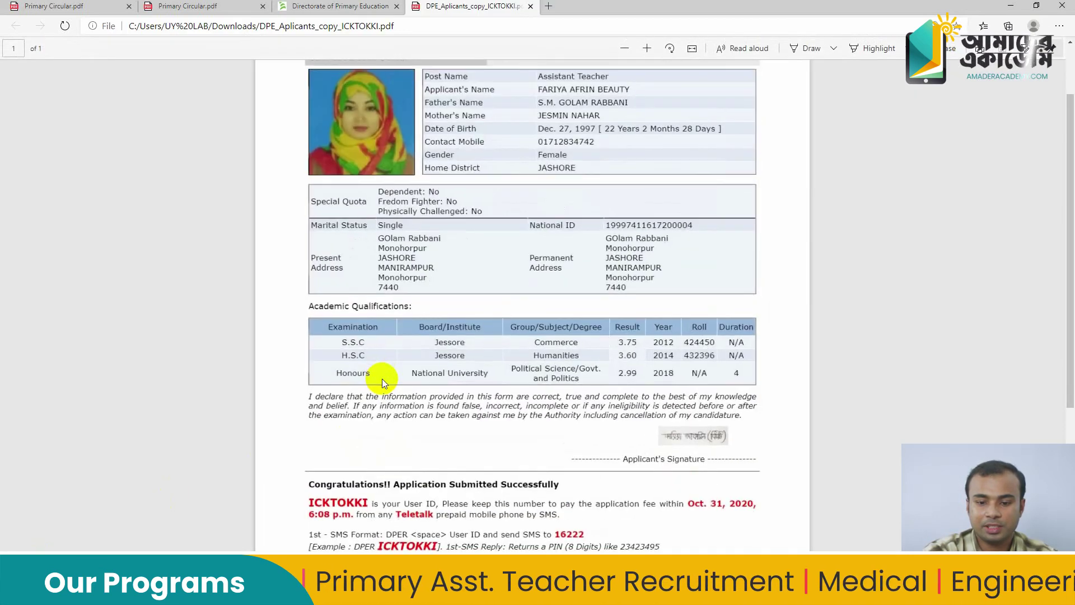
{"action": "scroll", "coordinate": [383, 374], "scroll_direction": "up", "scroll_amount": 5}
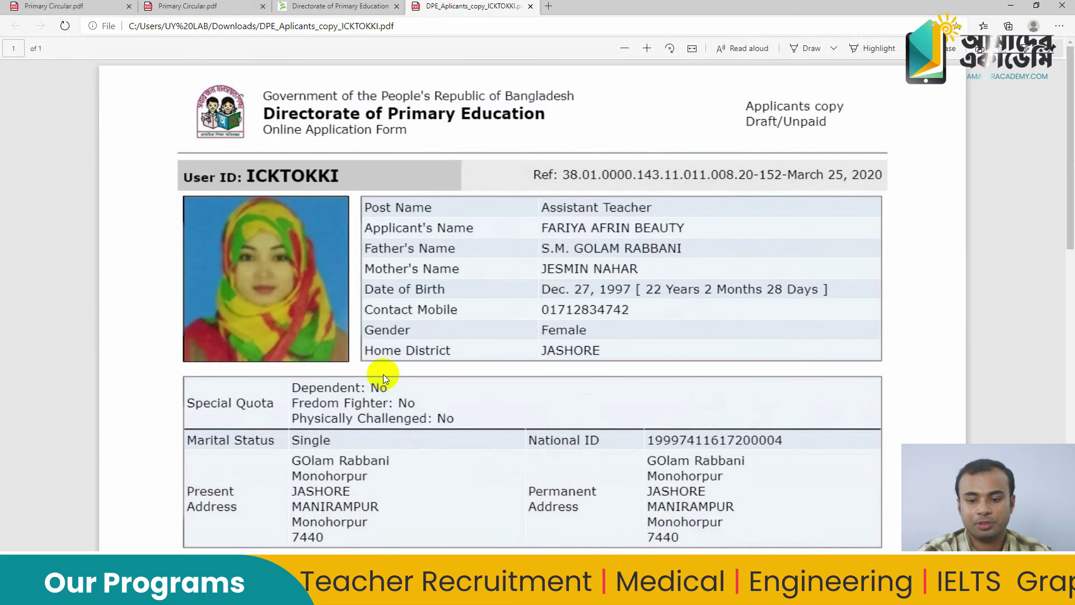
{"action": "scroll", "coordinate": [383, 374], "scroll_direction": "down", "scroll_amount": 2}
{"action": "scroll", "coordinate": [384, 372], "scroll_direction": "down", "scroll_amount": 10}
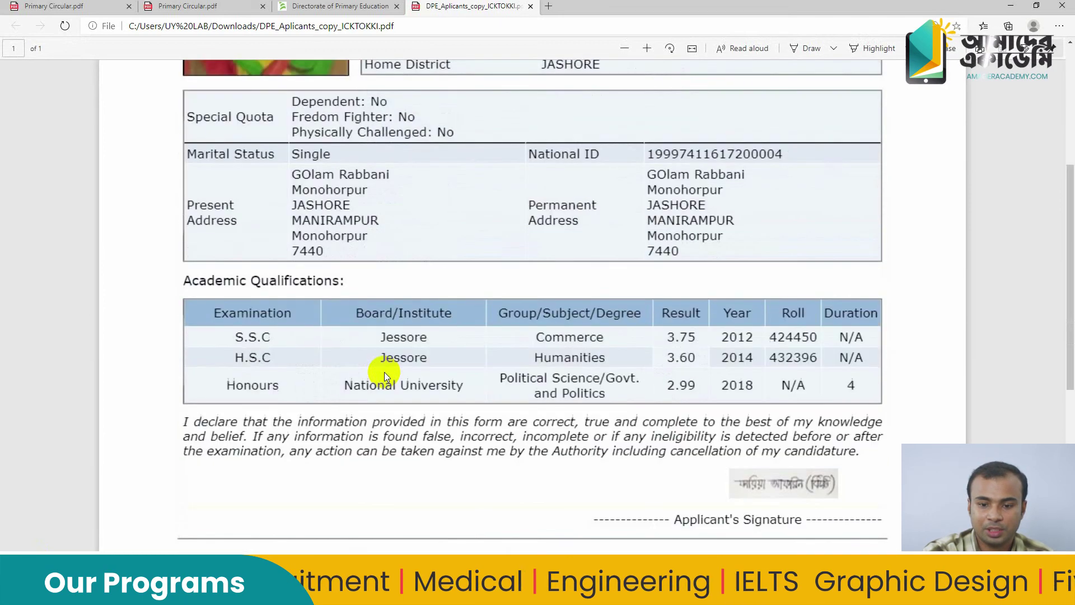
{"action": "scroll", "coordinate": [384, 372], "scroll_direction": "up", "scroll_amount": 4}
{"action": "scroll", "coordinate": [385, 372], "scroll_direction": "up", "scroll_amount": 4}
{"action": "scroll", "coordinate": [385, 372], "scroll_direction": "down", "scroll_amount": 4}
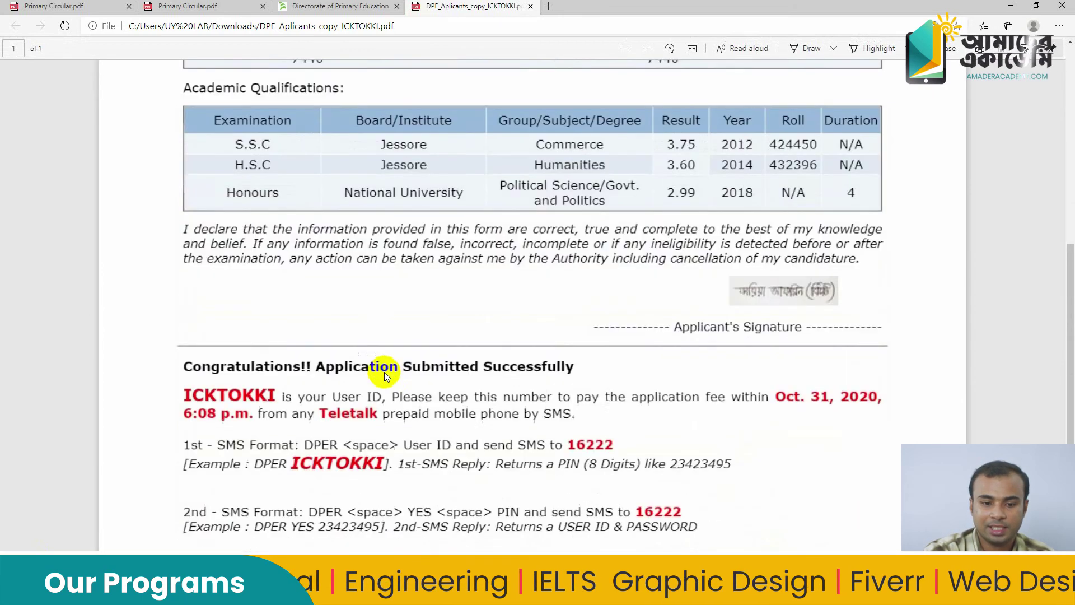
{"action": "scroll", "coordinate": [384, 372], "scroll_direction": "up", "scroll_amount": 4}
{"action": "scroll", "coordinate": [384, 372], "scroll_direction": "down", "scroll_amount": 3}
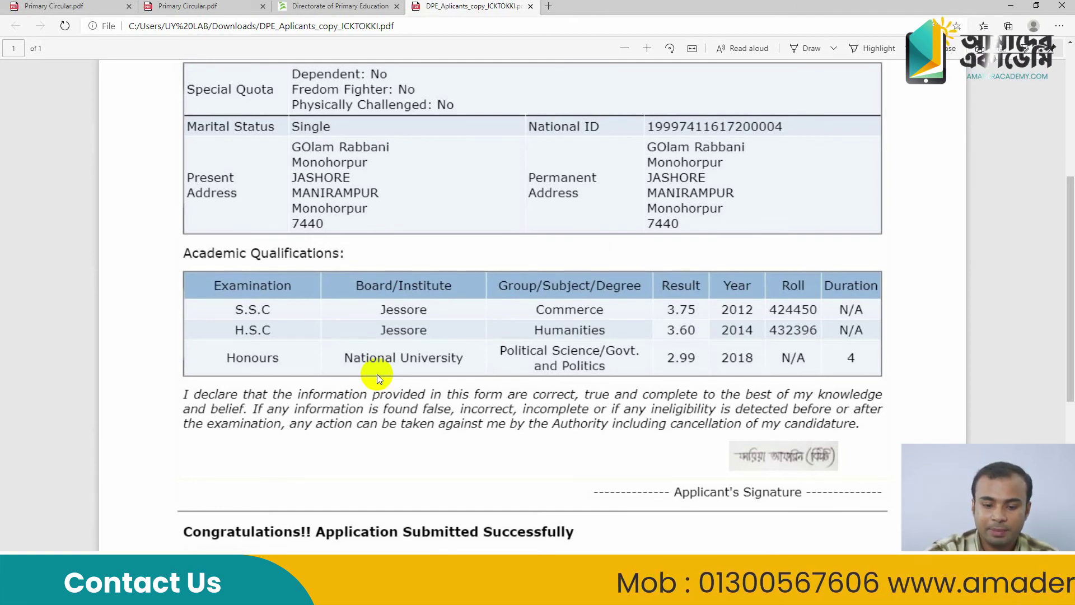
{"action": "scroll", "coordinate": [362, 434], "scroll_direction": "down", "scroll_amount": 5}
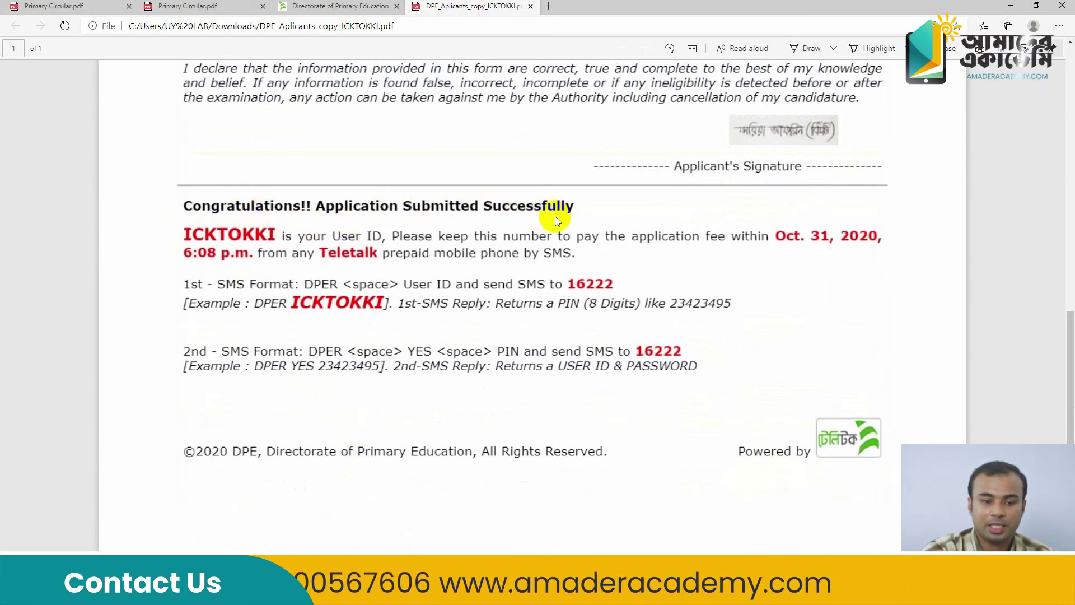
Highlight the end of the User ID, clear the selection, and bring up the Primary Live folder
{"action": "left_click_drag", "start_coordinate": [253, 238], "coordinate": [270, 243]}
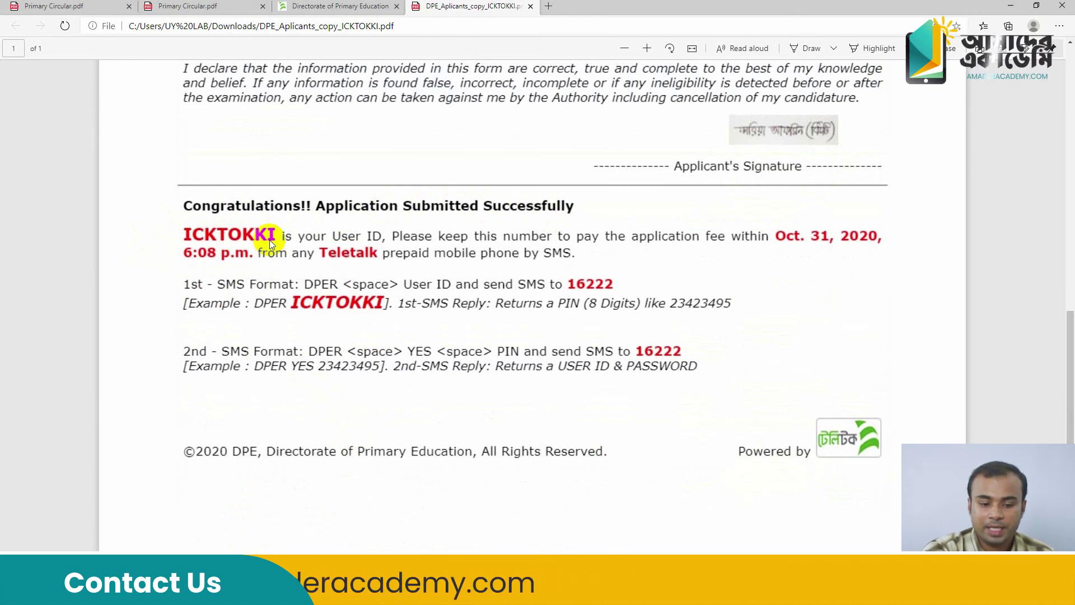
{"action": "left_click", "coordinate": [274, 266]}
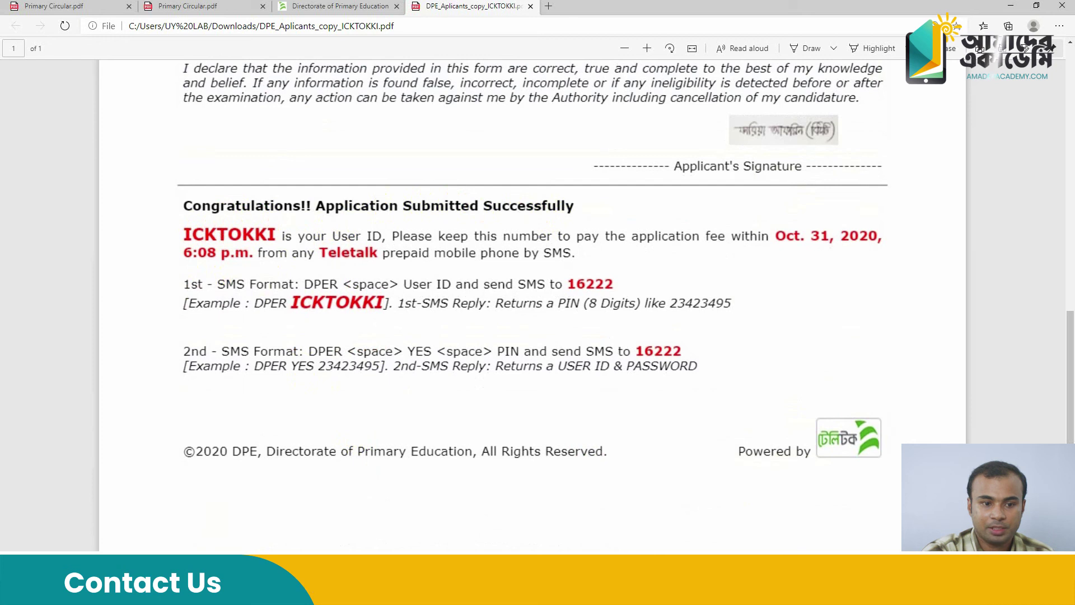
{"action": "left_click", "coordinate": [273, 588]}
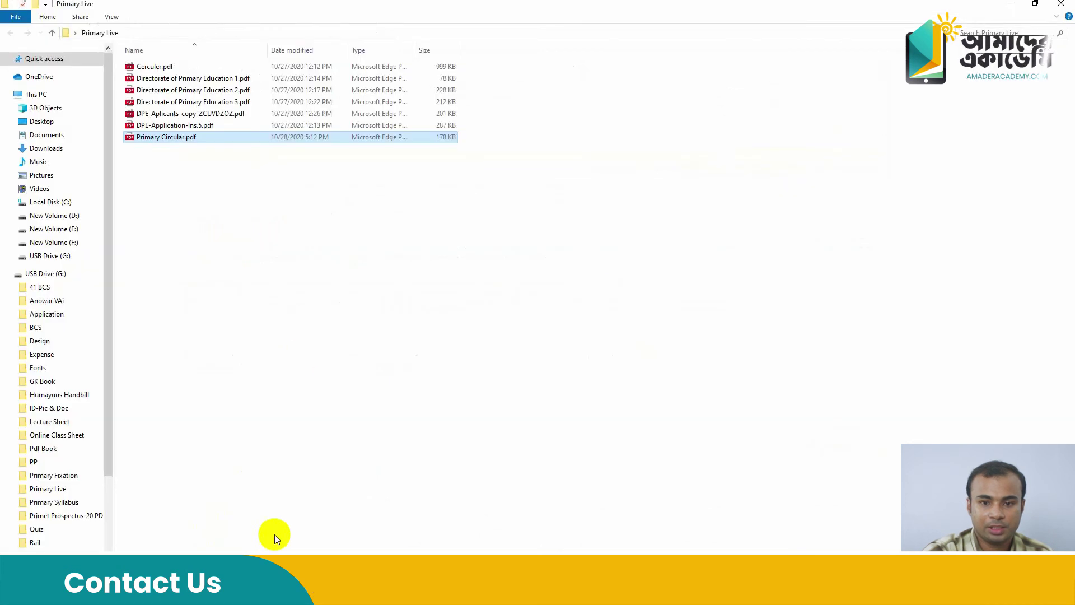
Open DPE-Application-Ins.5.pdf, close it, and switch to the Primary Circular.pdf tab
{"action": "double_click", "coordinate": [196, 127]}
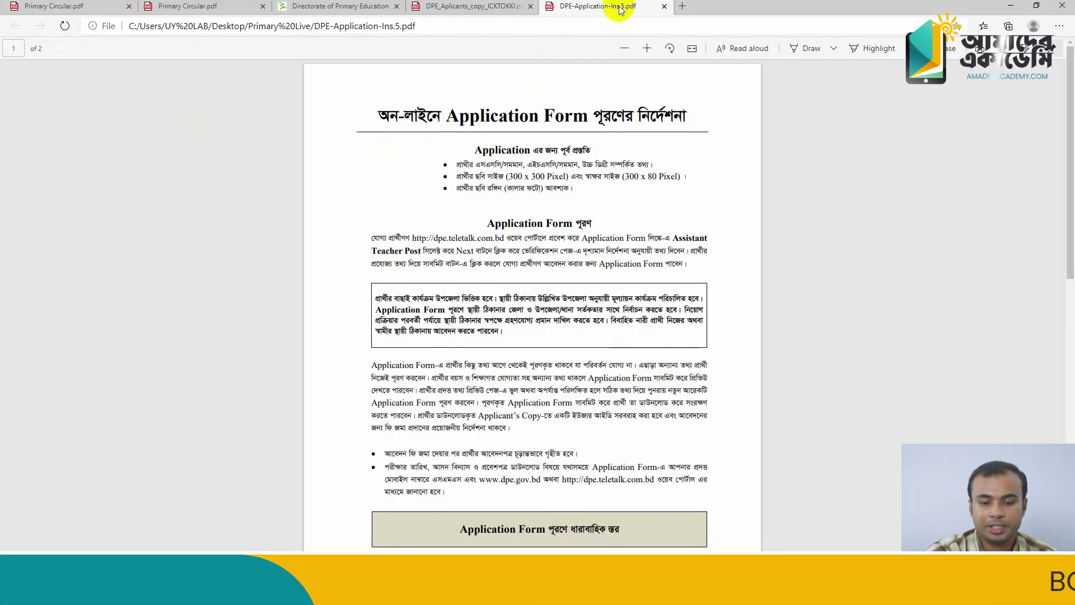
{"action": "left_click", "coordinate": [664, 7]}
{"action": "left_click", "coordinate": [180, 6]}
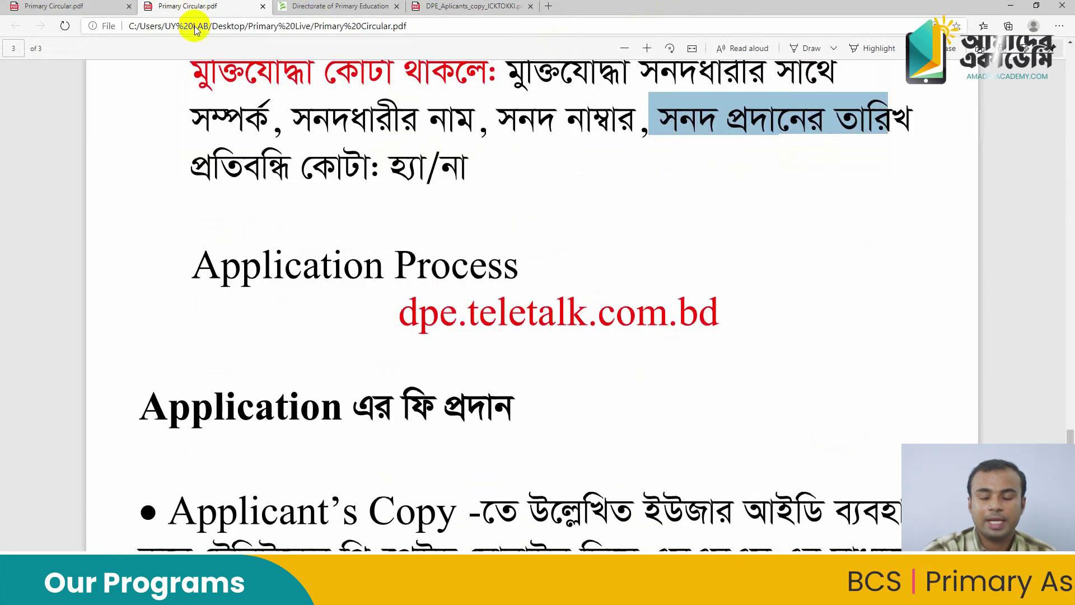
Highlight DPER, <space> and ID in the Circular's 1st SMS format, then return to the applicant copy
{"action": "scroll", "coordinate": [257, 232], "scroll_direction": "down", "scroll_amount": 8}
{"action": "scroll", "coordinate": [248, 250], "scroll_direction": "up", "scroll_amount": 3}
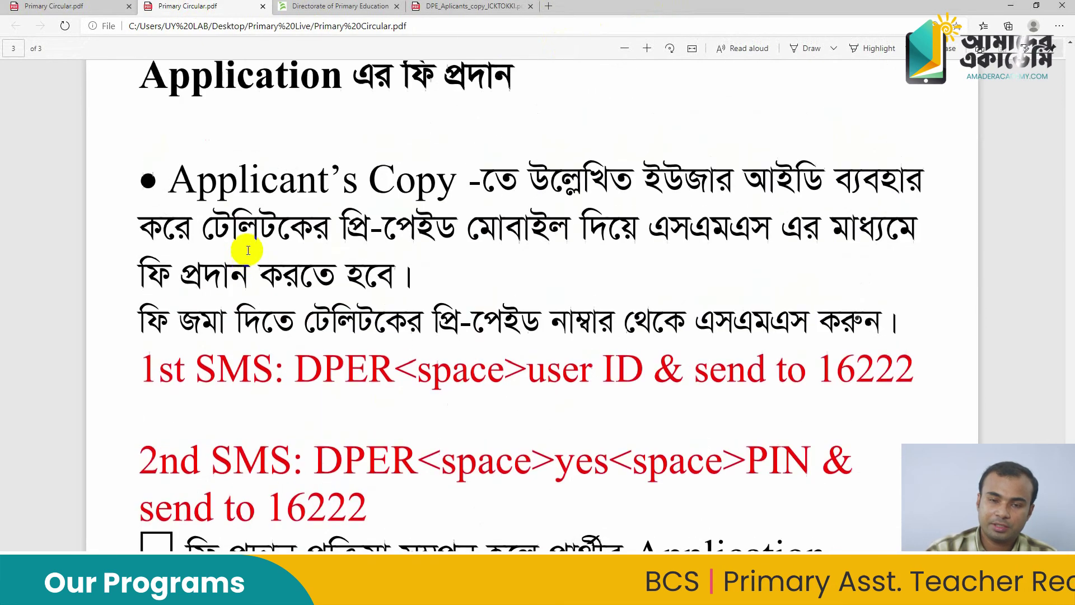
{"action": "scroll", "coordinate": [248, 250], "scroll_direction": "down", "scroll_amount": 2}
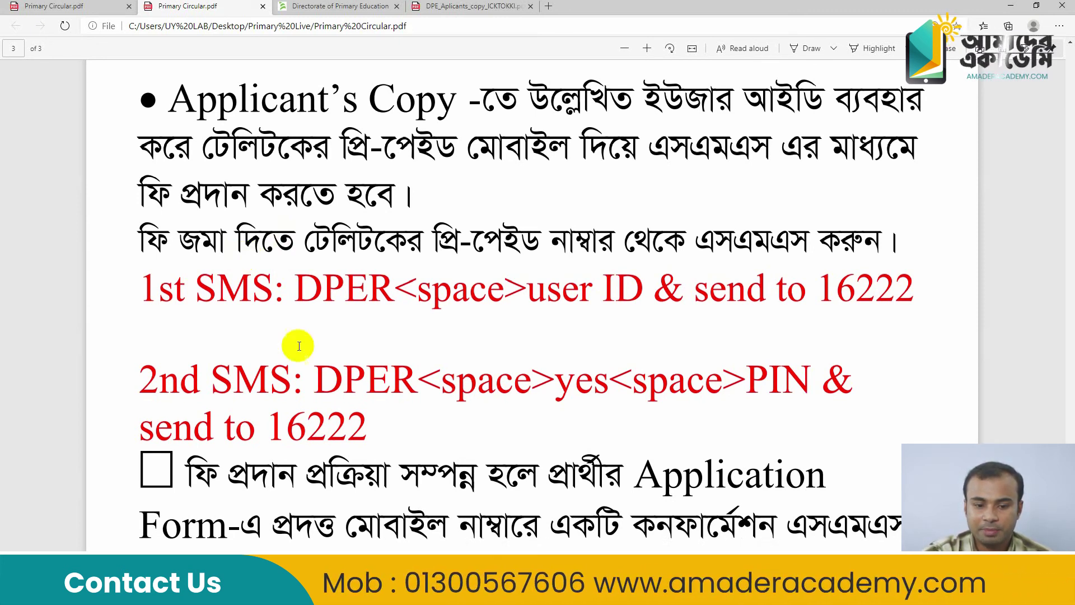
{"action": "left_click_drag", "start_coordinate": [295, 287], "coordinate": [379, 291]}
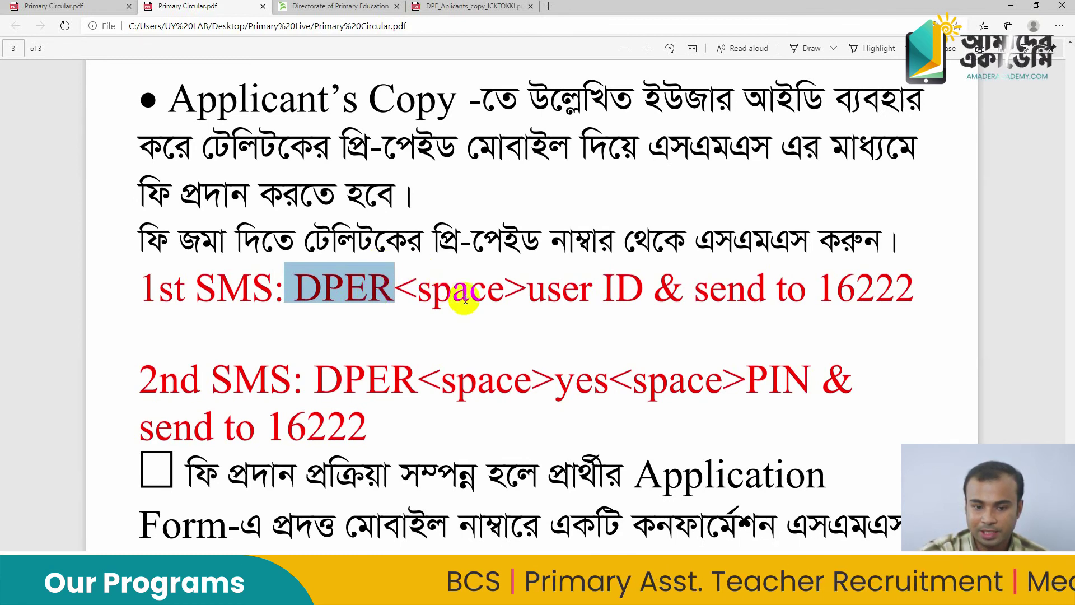
{"action": "left_click_drag", "start_coordinate": [410, 287], "coordinate": [514, 286]}
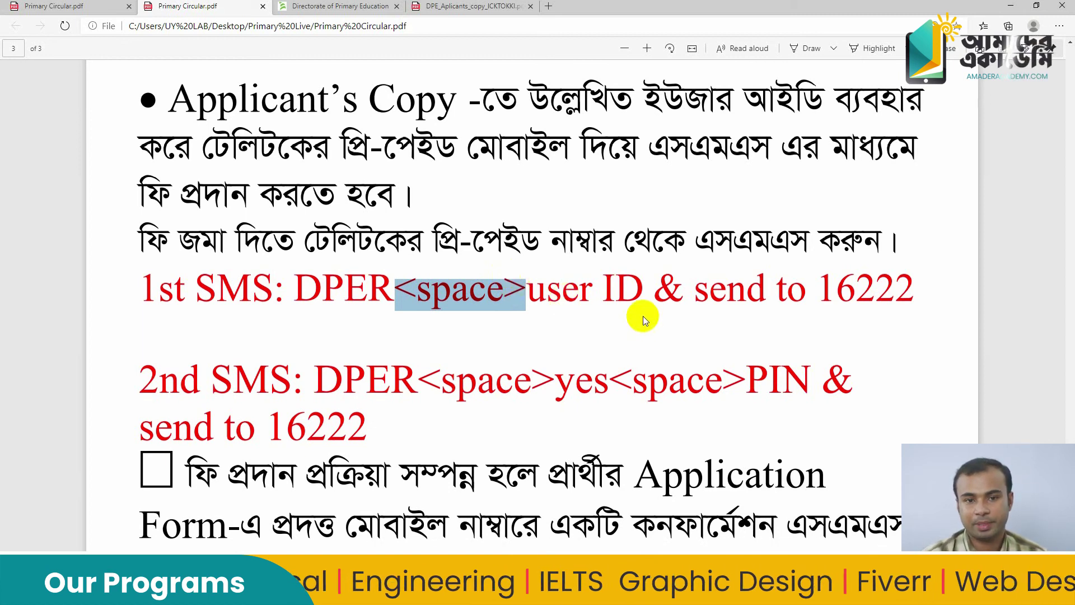
{"action": "left_click_drag", "start_coordinate": [594, 284], "coordinate": [623, 282]}
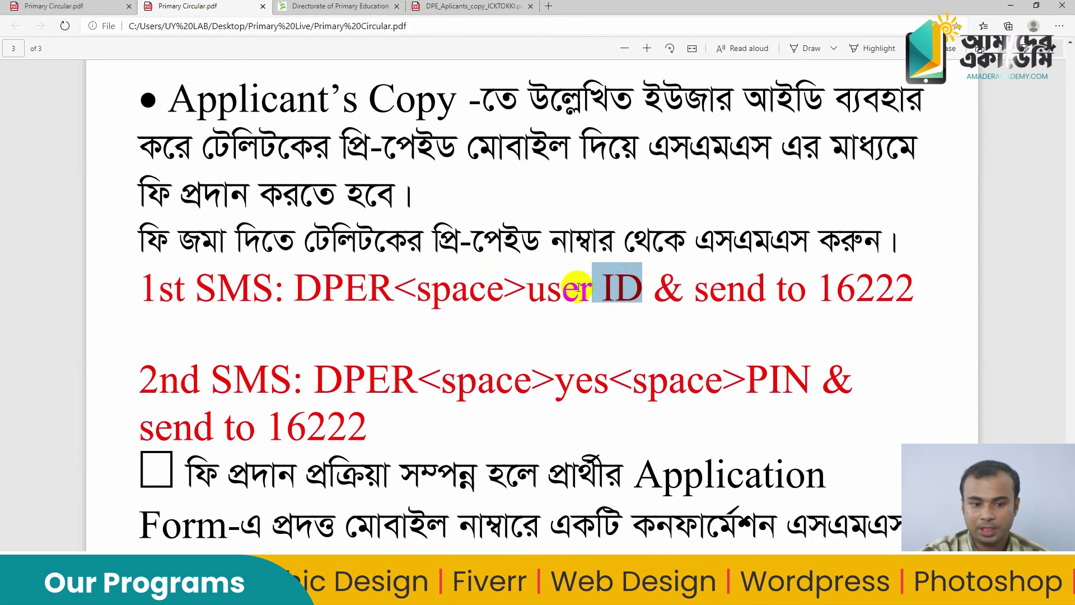
{"action": "left_click", "coordinate": [440, 7]}
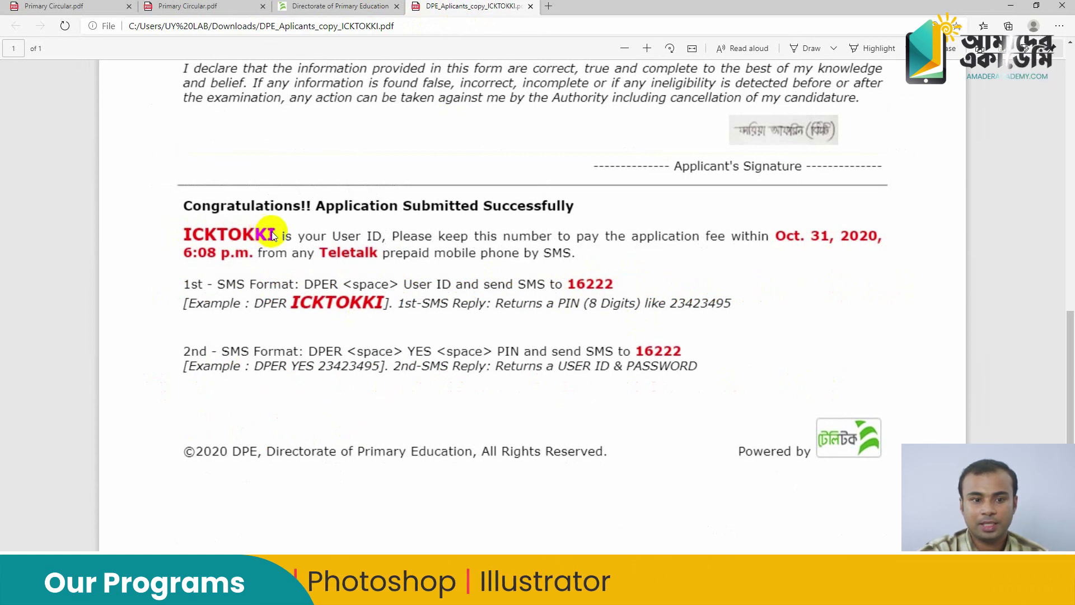
Go back to the Primary Circular via the DPE tab and highlight 16222 in the 1st SMS line
{"action": "left_click", "coordinate": [336, 7]}
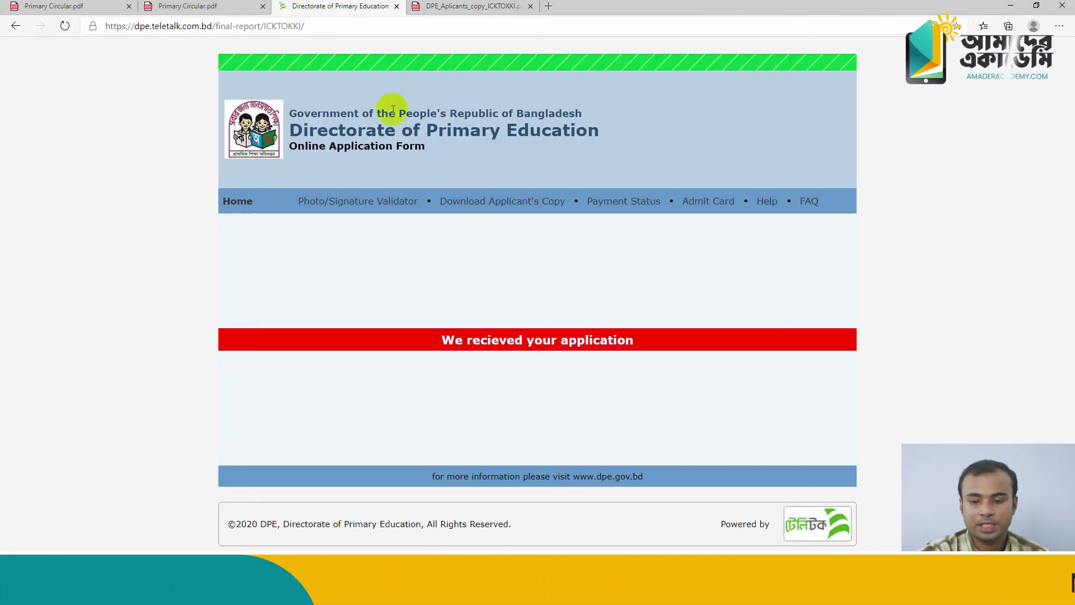
{"action": "left_click", "coordinate": [192, 7]}
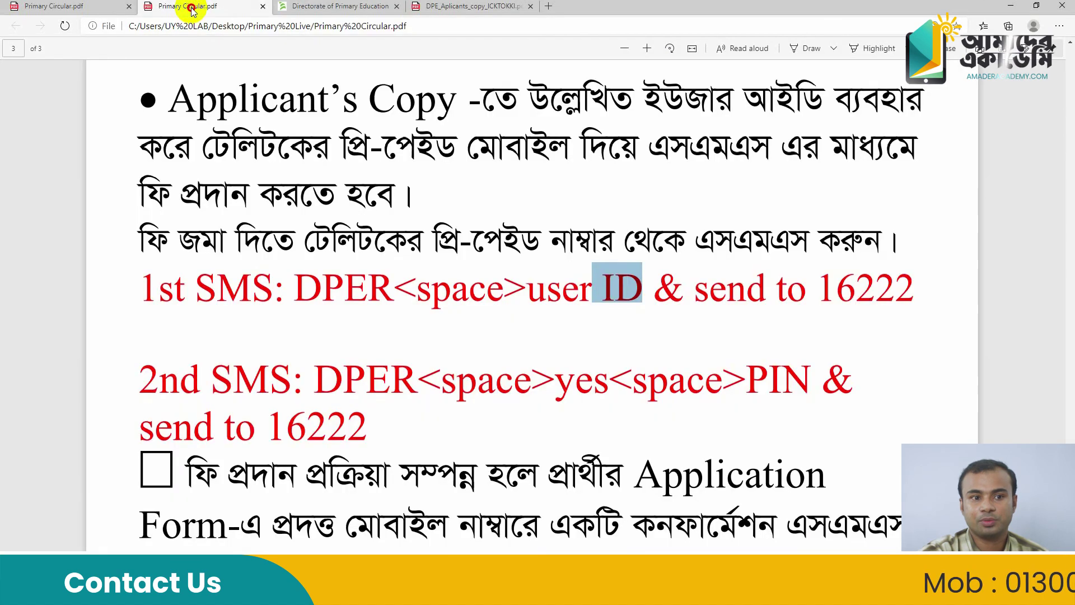
{"action": "left_click_drag", "start_coordinate": [819, 288], "coordinate": [914, 290]}
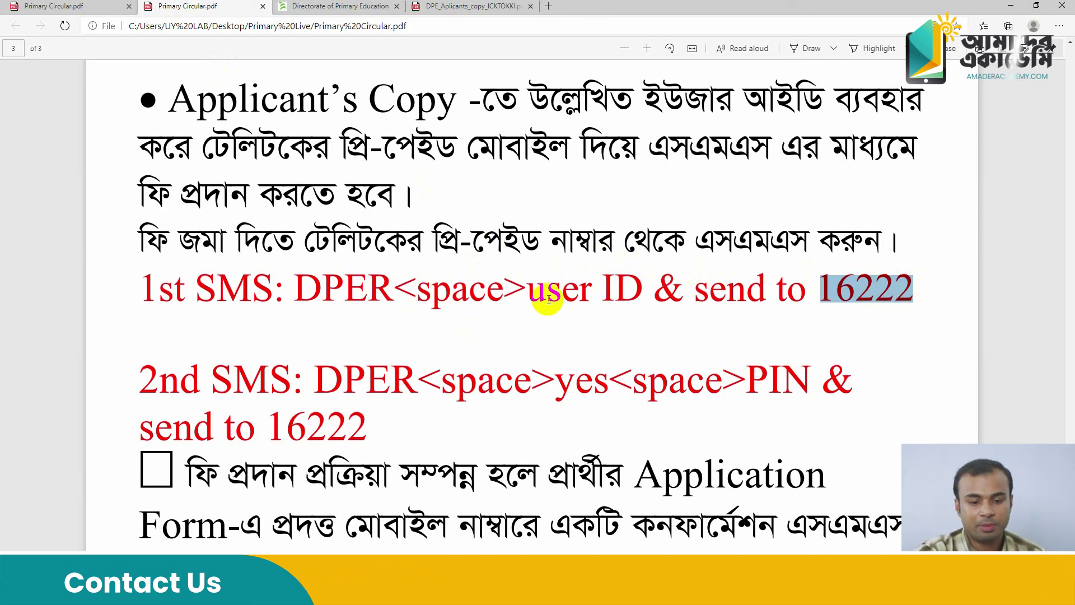
Highlight DPER, <space>, yes, PIN & and 16222 in the 2nd SMS format, then scroll to the confirmation paragraph
{"action": "left_click_drag", "start_coordinate": [317, 380], "coordinate": [394, 376]}
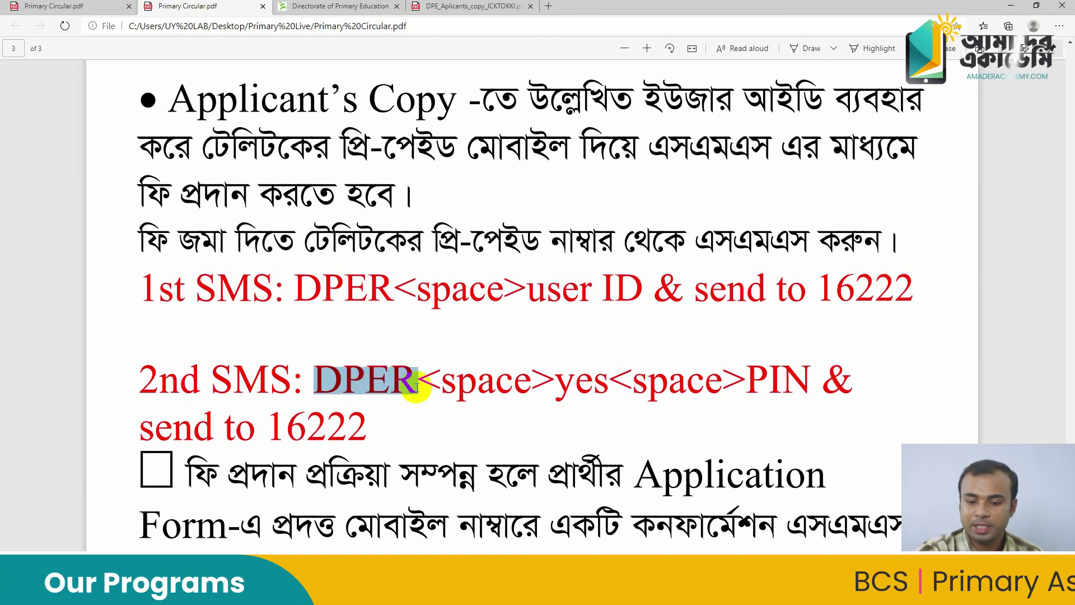
{"action": "left_click_drag", "start_coordinate": [442, 382], "coordinate": [565, 384]}
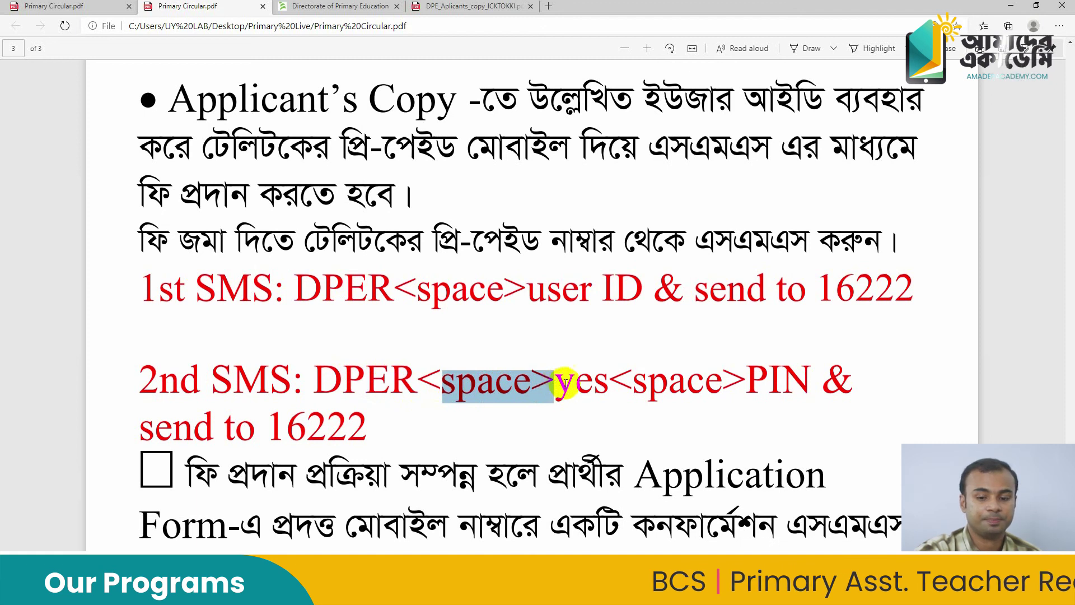
{"action": "double_click", "coordinate": [574, 382]}
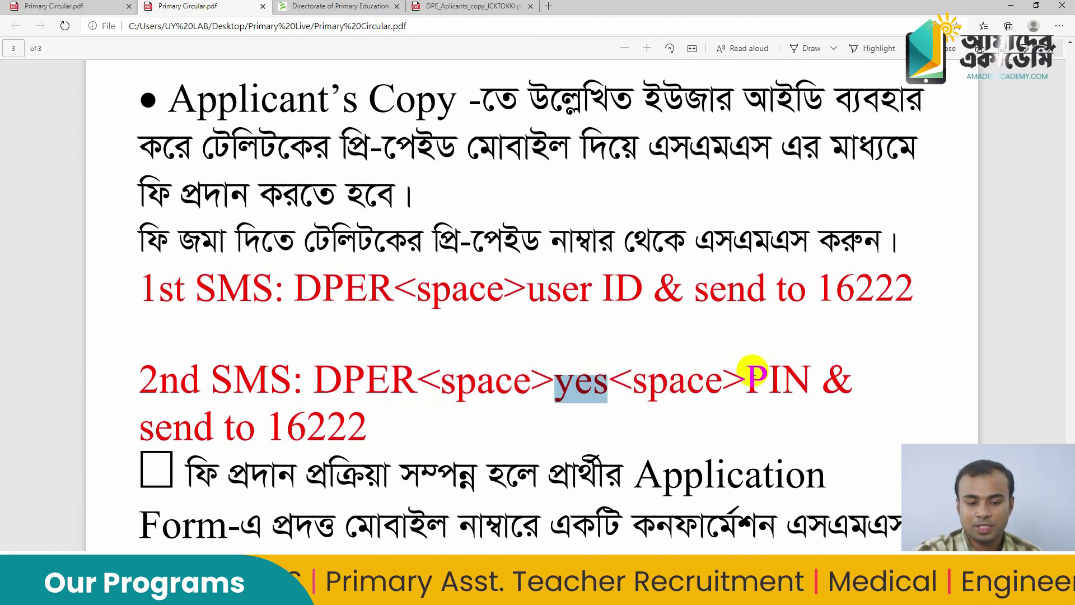
{"action": "left_click_drag", "start_coordinate": [747, 374], "coordinate": [829, 368]}
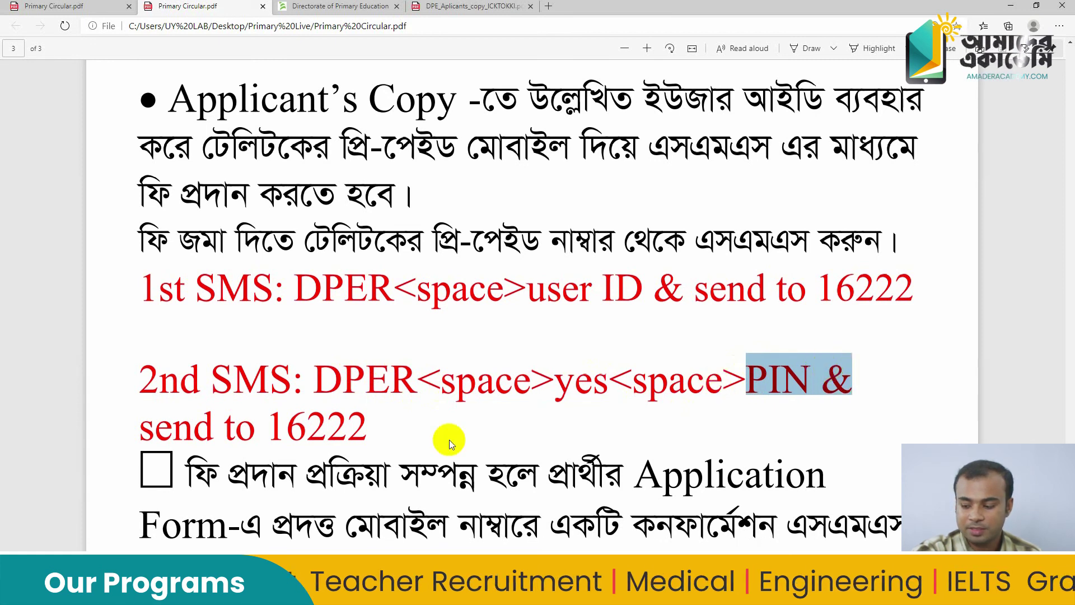
{"action": "left_click_drag", "start_coordinate": [368, 426], "coordinate": [280, 427]}
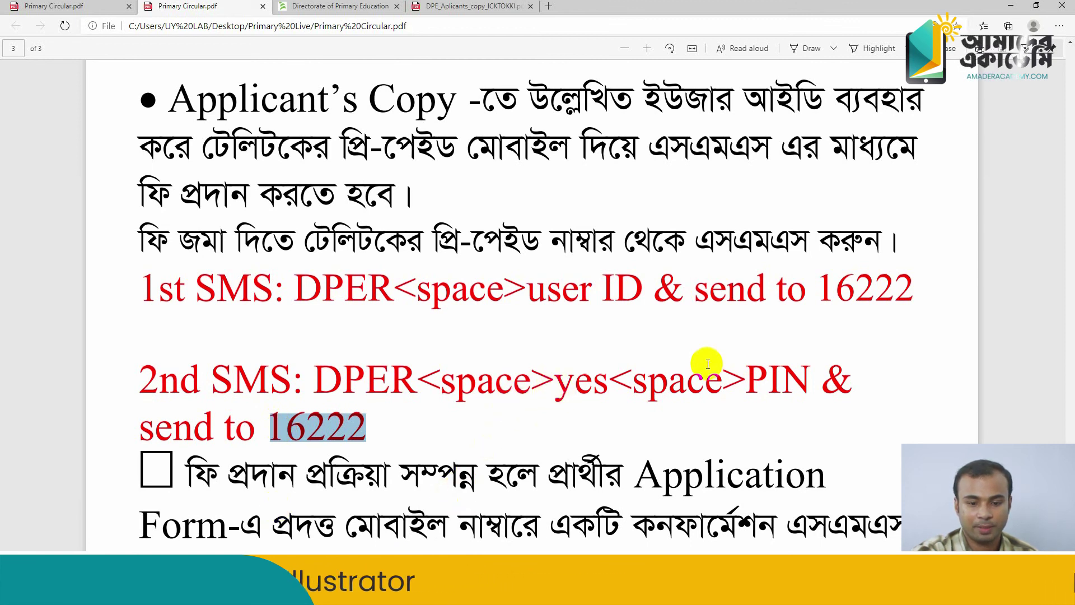
{"action": "scroll", "coordinate": [430, 415], "scroll_direction": "down", "scroll_amount": 4}
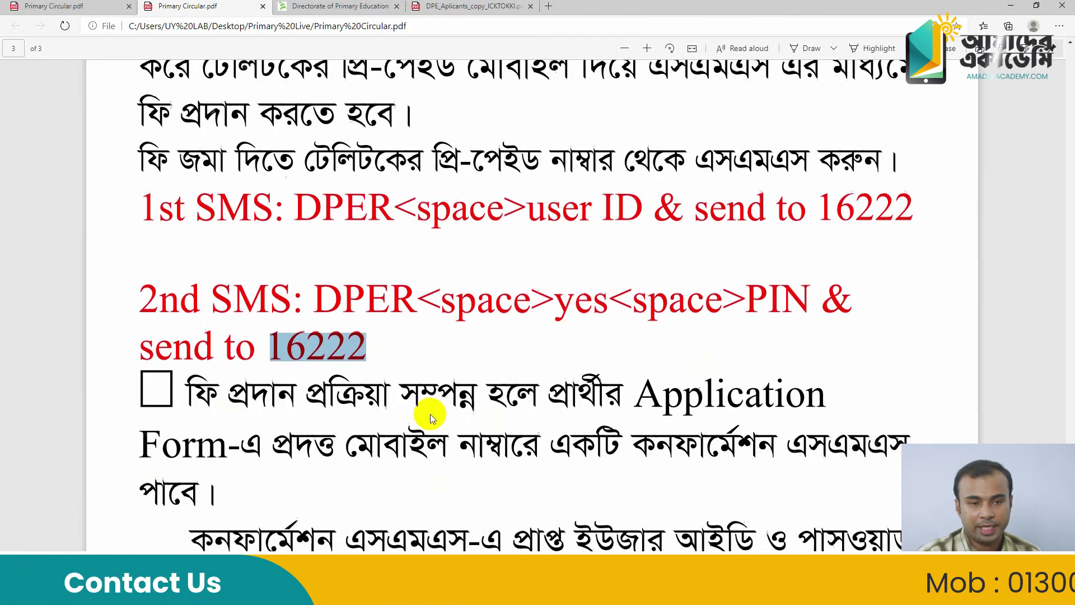
{"action": "scroll", "coordinate": [430, 414], "scroll_direction": "down", "scroll_amount": 1}
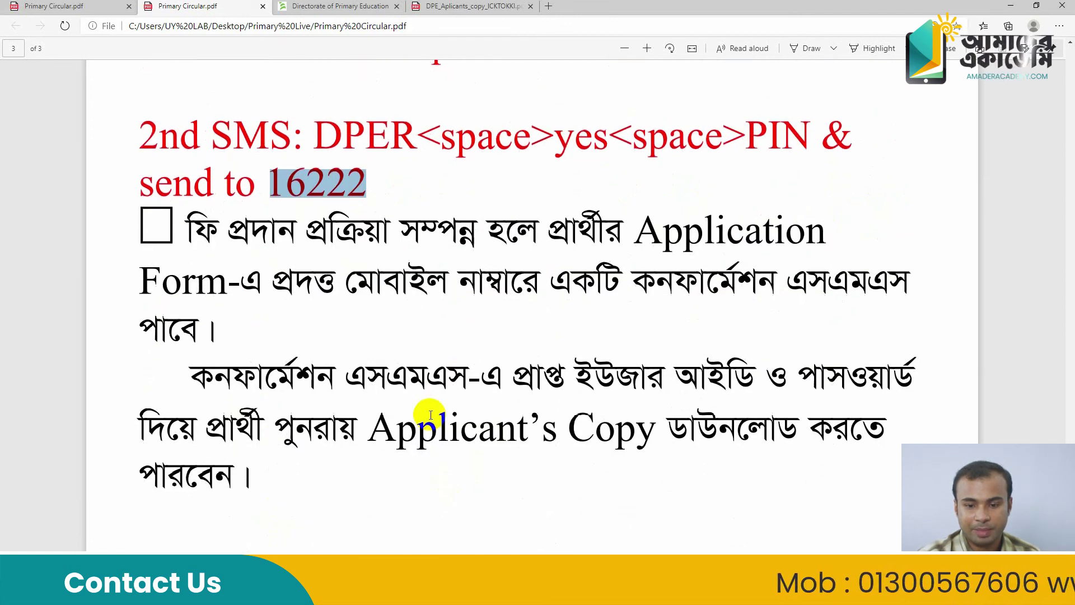